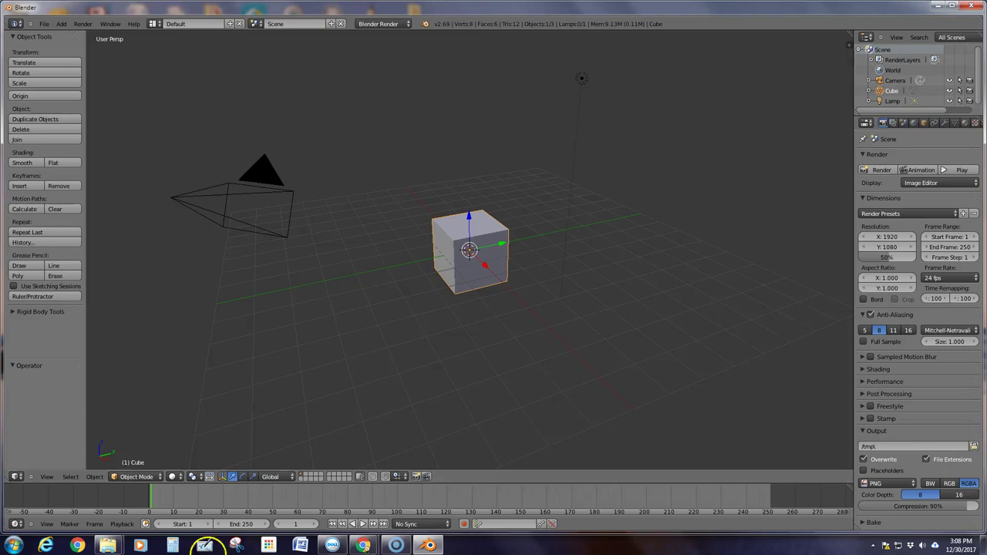
# Step: Change the 3D viewport area to the UV/Image Editor and start opening an existing image
pyautogui.click(14, 478)
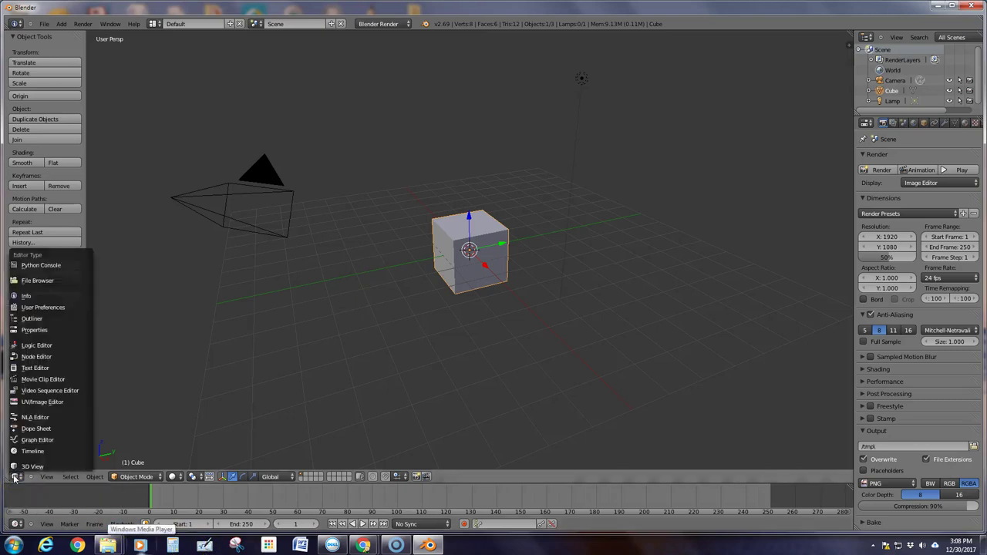
pyautogui.click(33, 402)
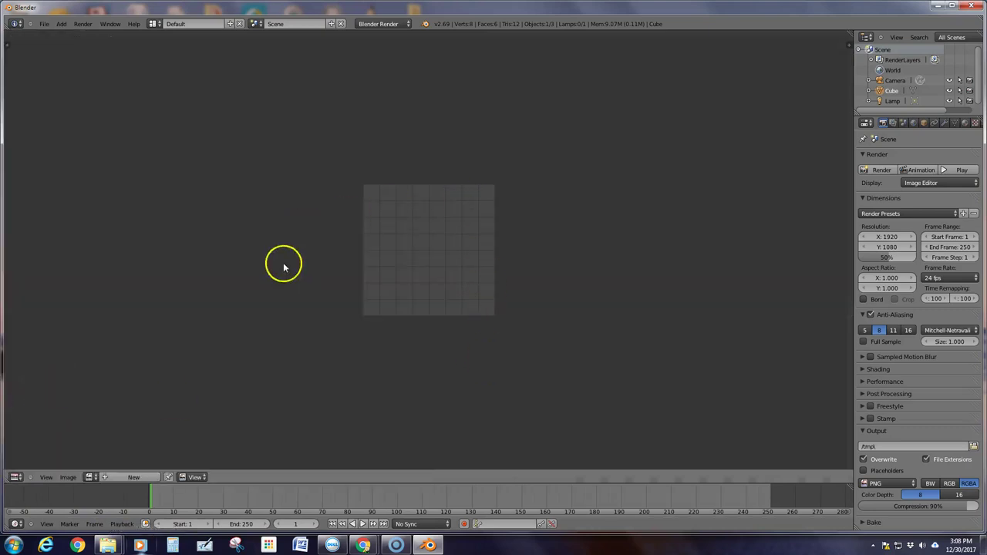
pyautogui.click(67, 478)
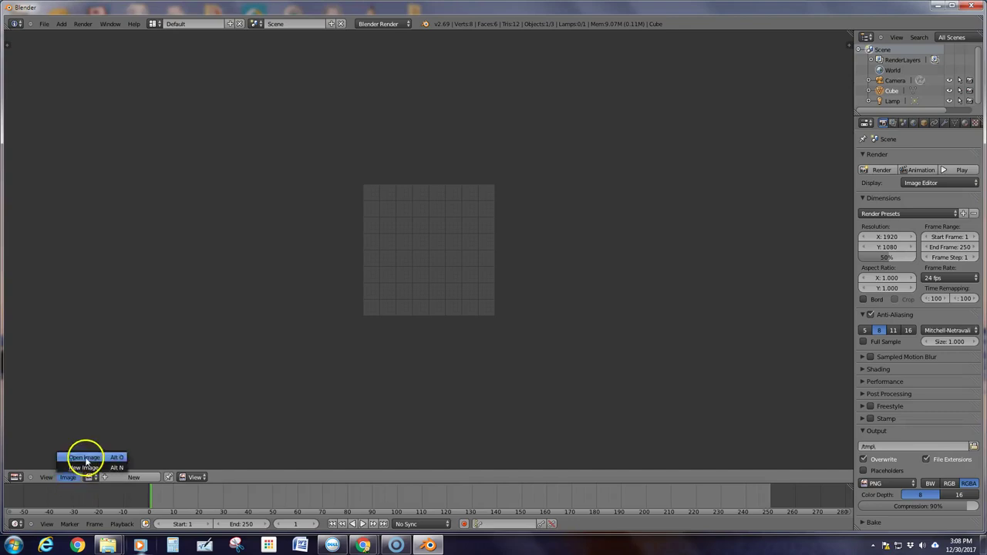
pyautogui.click(82, 458)
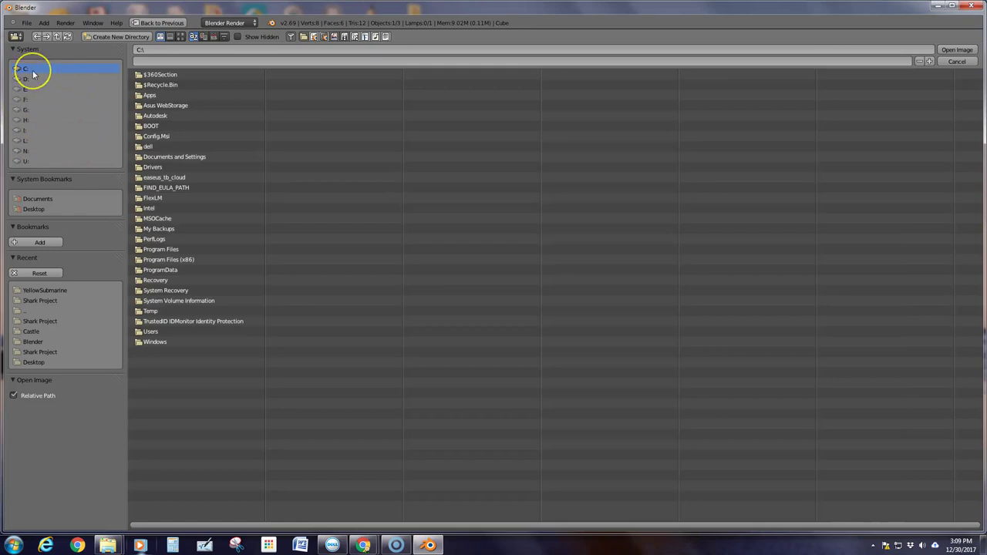
# Step: Open yellowsub.jpg from the Animation\Blender\YellowSubmarine folder inside the class info files in the user's Dropbox on drive C
pyautogui.click(156, 331)
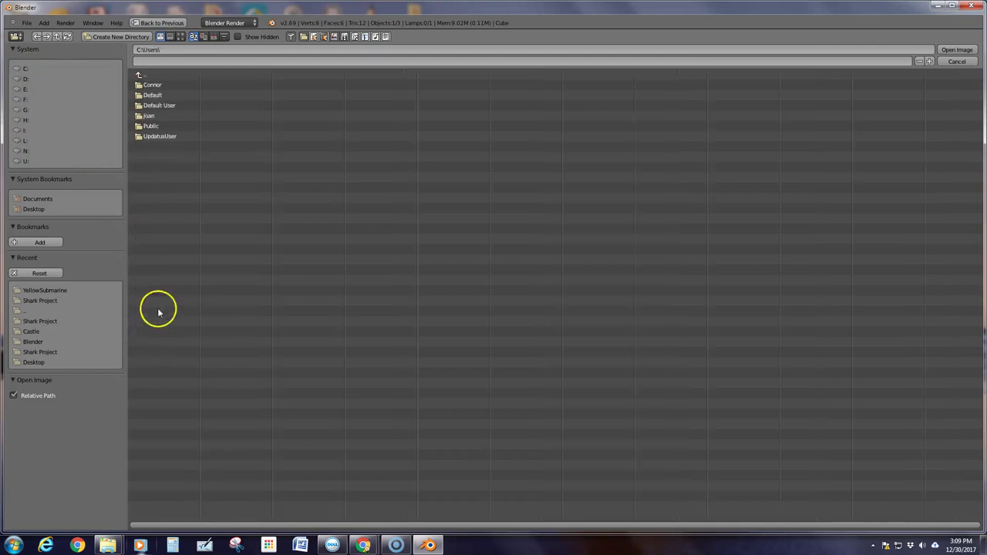
pyautogui.click(151, 115)
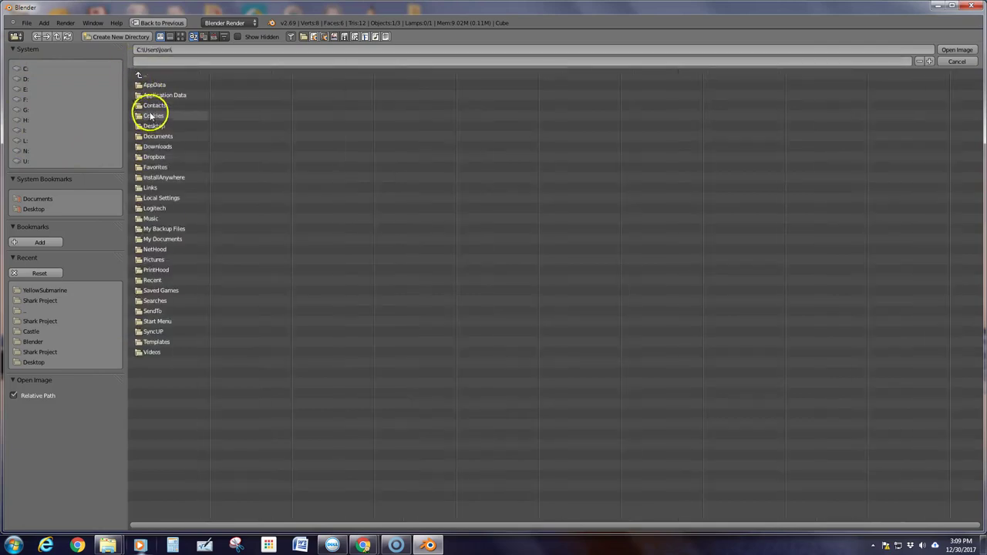
pyautogui.click(152, 158)
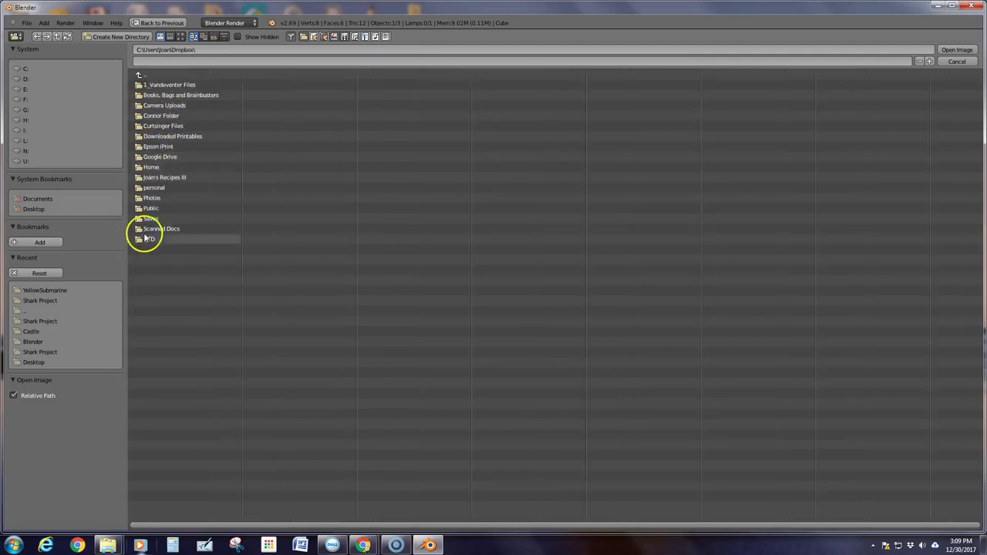
pyautogui.click(156, 85)
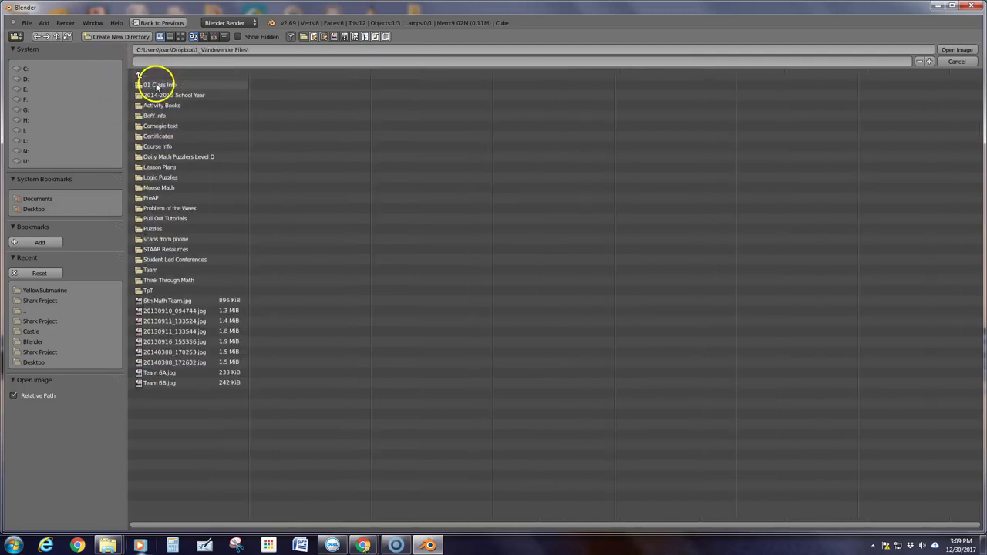
pyautogui.click(156, 85)
pyautogui.click(150, 85)
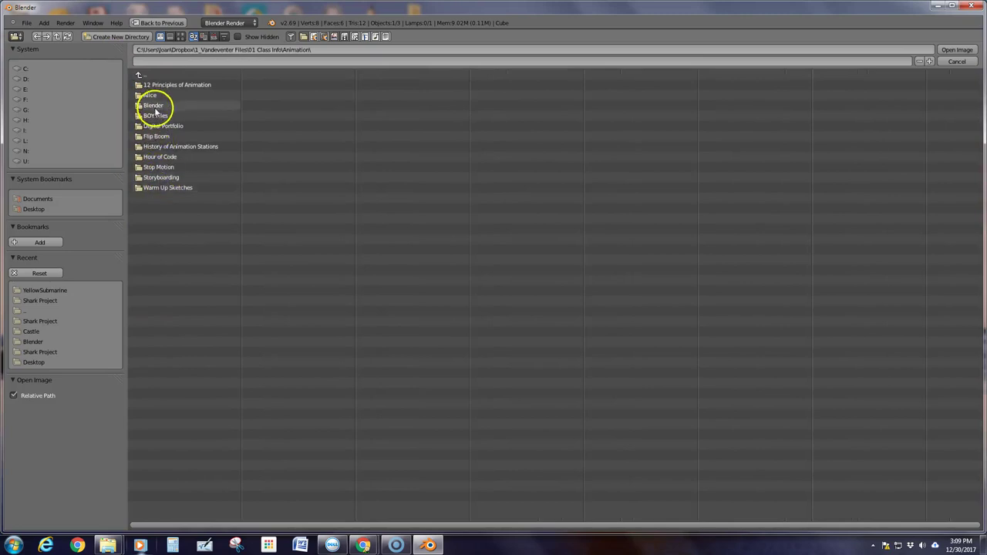
pyautogui.click(153, 106)
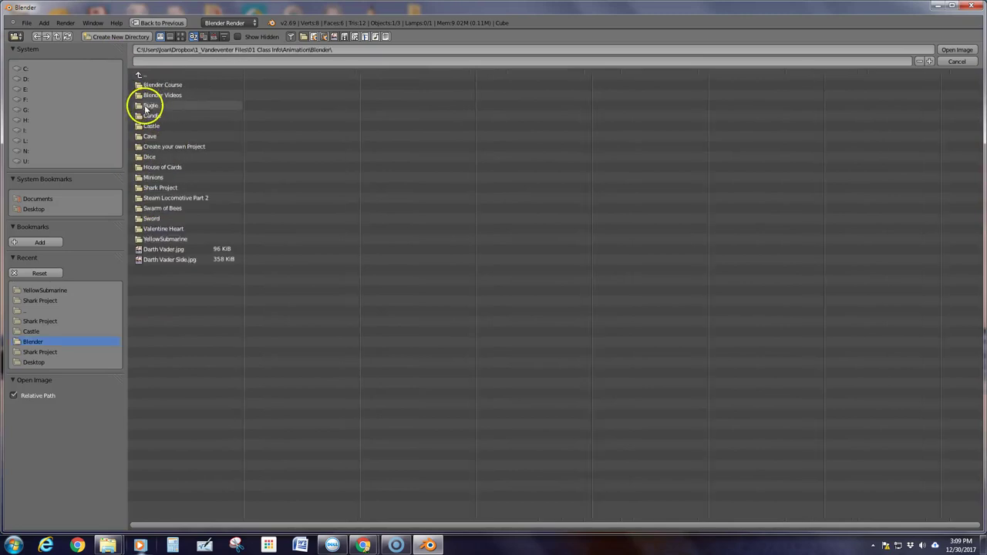
pyautogui.click(177, 239)
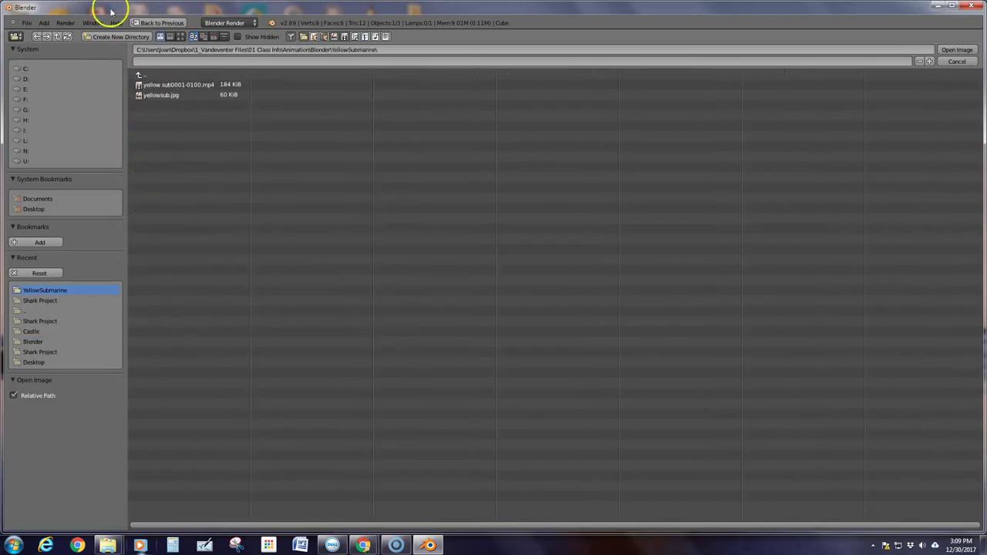
pyautogui.doubleClick(158, 95)
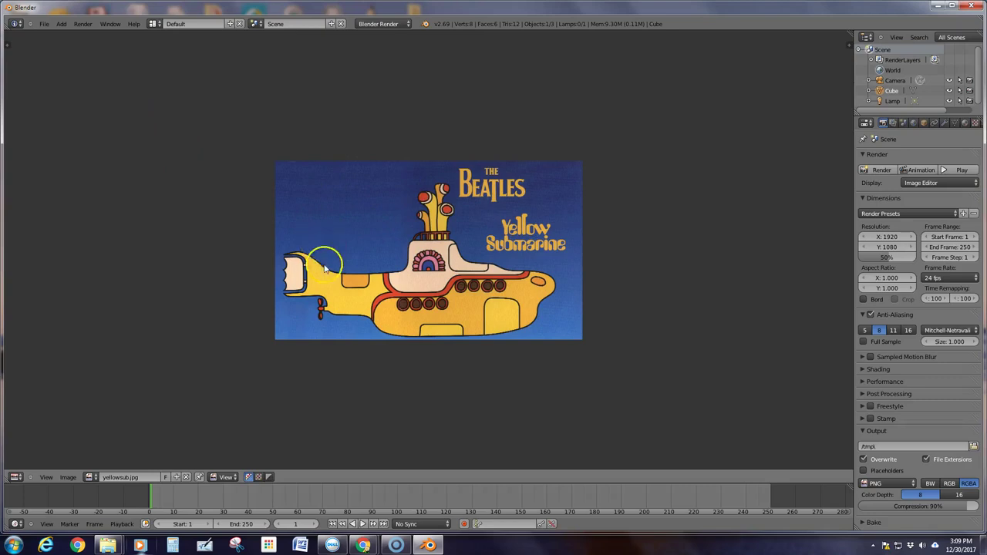
# Step: Switch the image editor area back to the 3D View
pyautogui.click(14, 477)
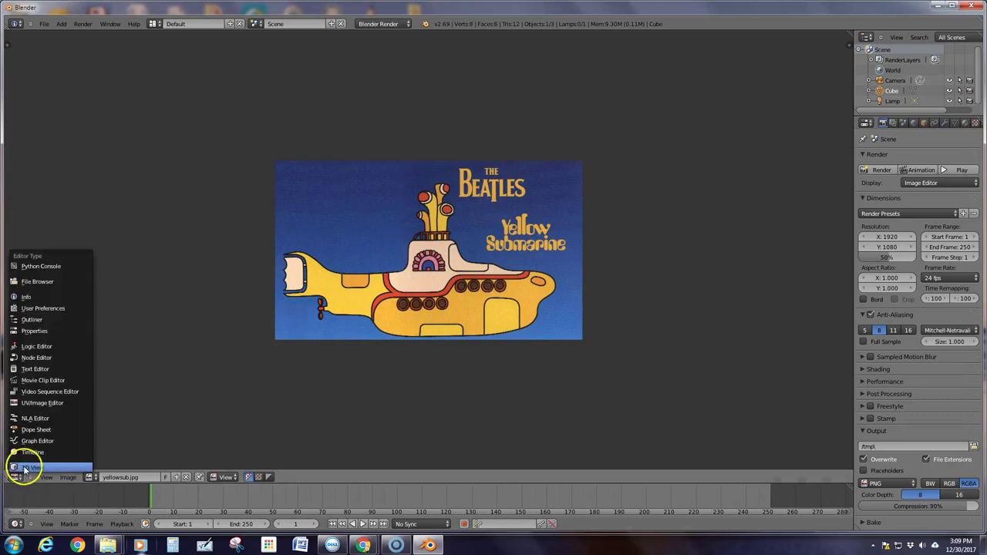
pyautogui.click(35, 468)
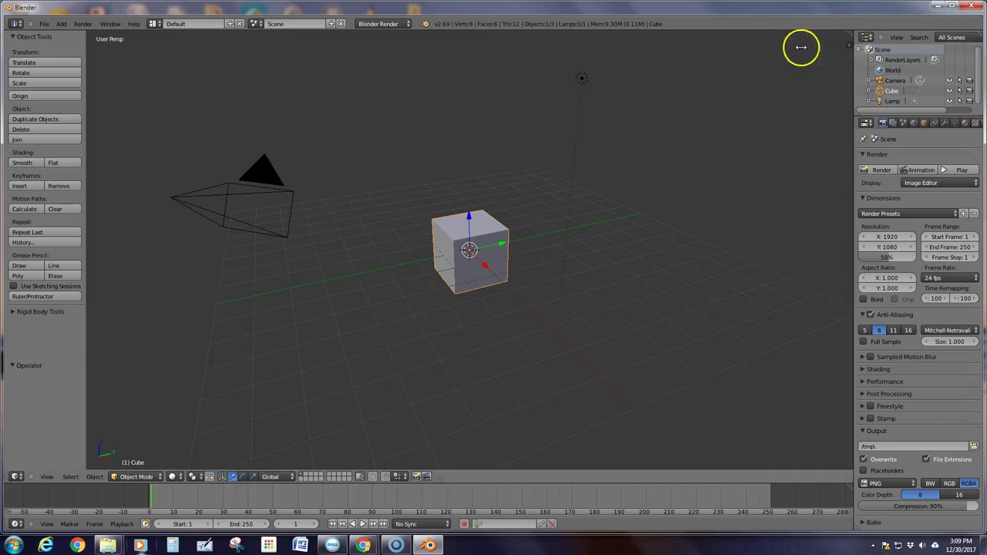
# Step: Show the 3D View's properties region and start the Screencast Keys display
pyautogui.click(850, 49)
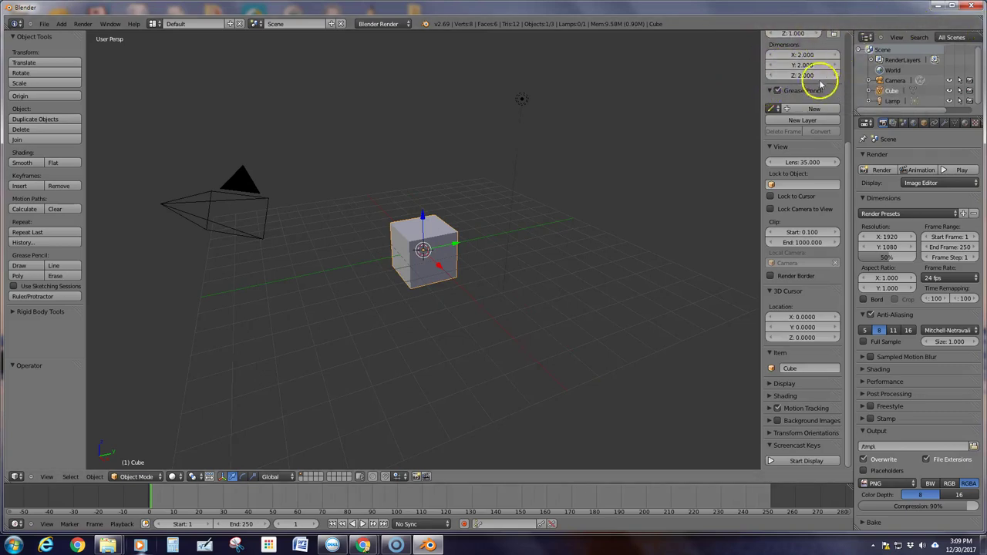
pyautogui.press('n')
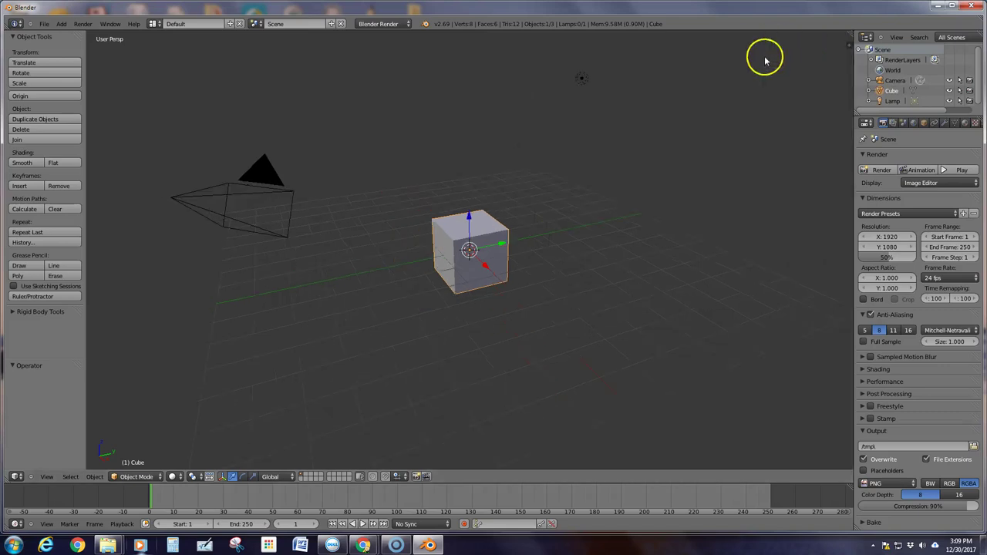
pyautogui.press('n')
pyautogui.press('n')
pyautogui.press('n')
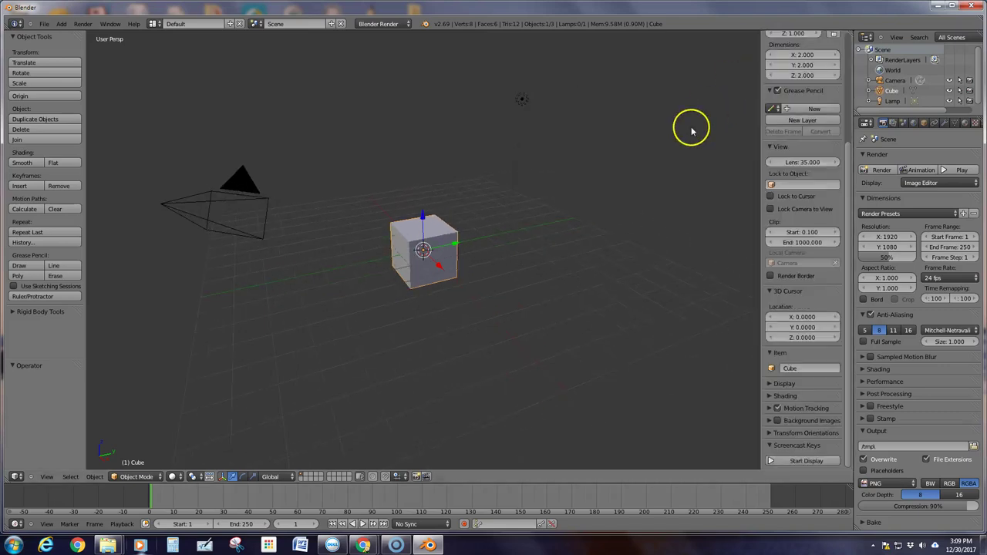
pyautogui.click(794, 461)
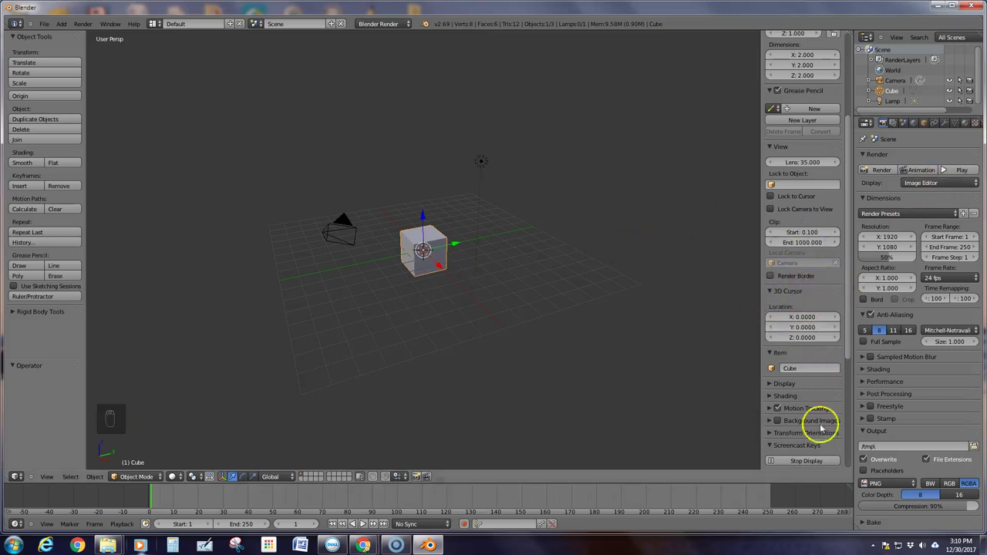
# Step: Expand the Background Images settings and enable background images in the 3D View
pyautogui.scroll(5, 787, 177)
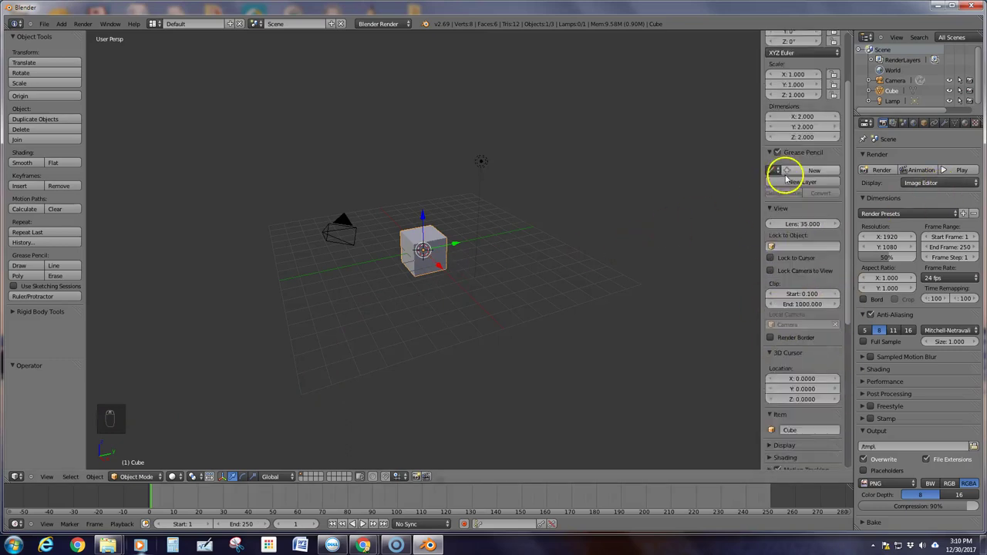
pyautogui.scroll(-3, 788, 185)
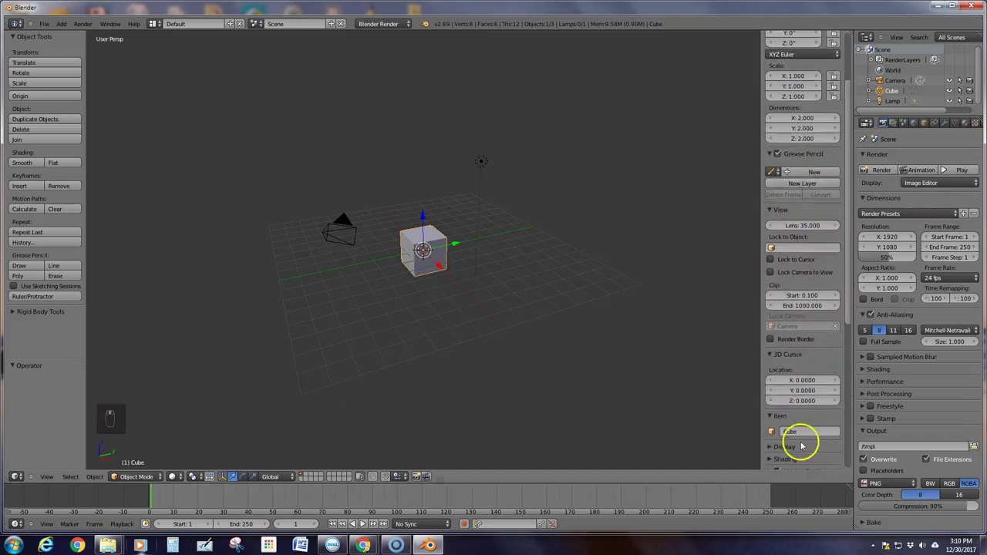
pyautogui.scroll(-3, 799, 439)
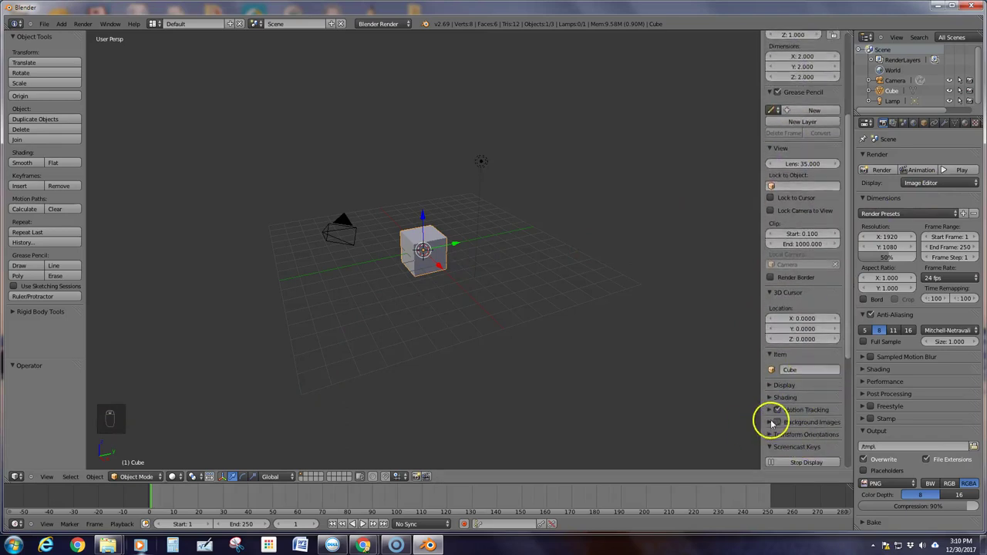
pyautogui.click(769, 423)
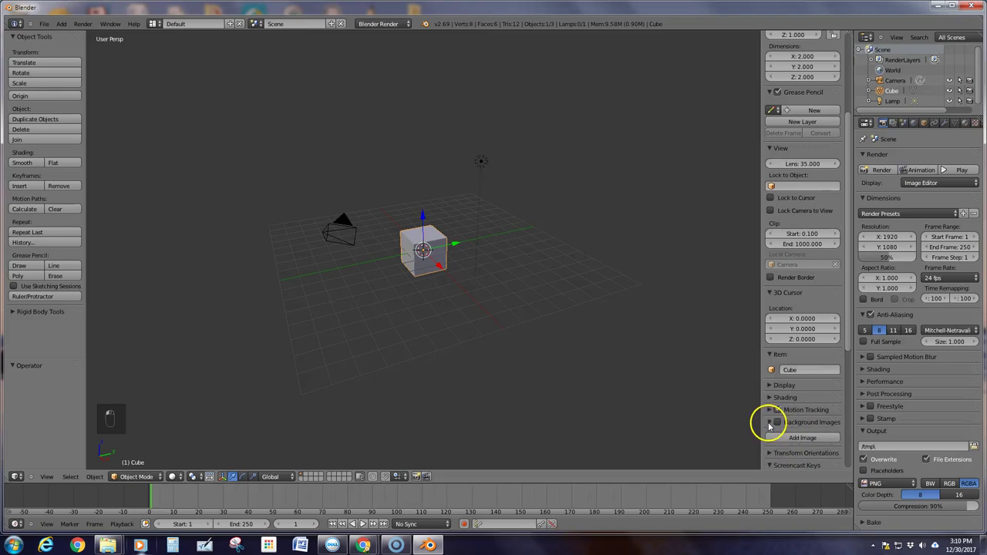
pyautogui.scroll(-3, 771, 424)
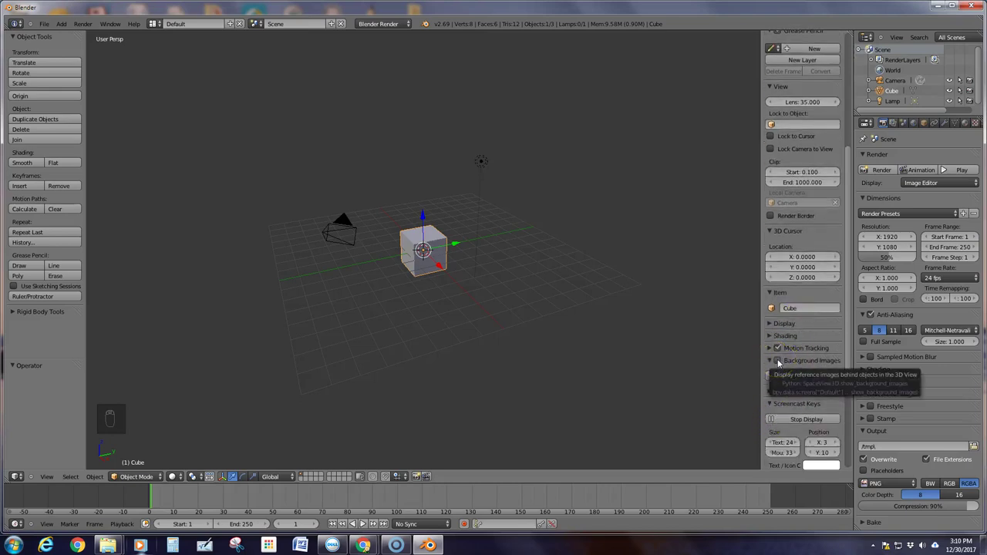
pyautogui.click(778, 361)
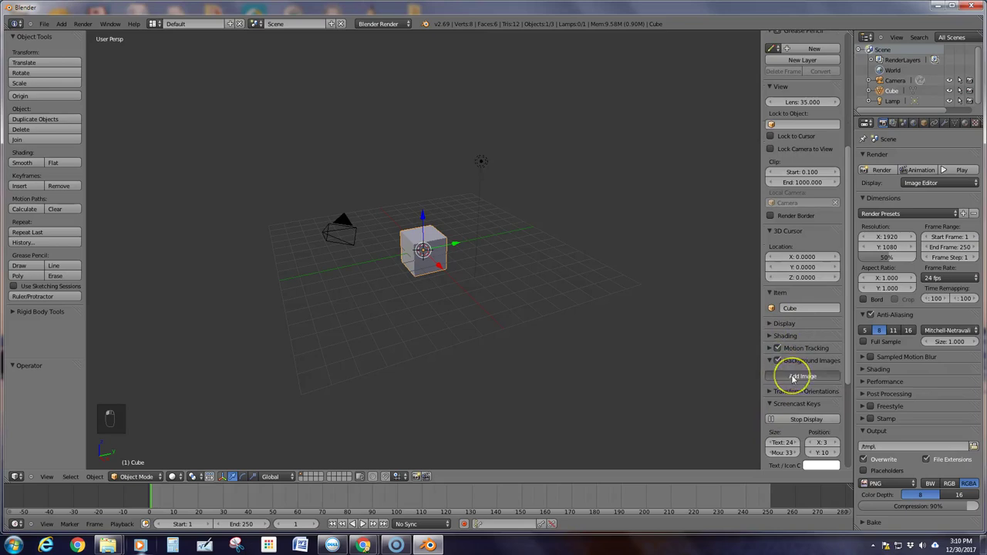
# Step: Add a background image entry and assign the loaded yellowsub.jpg to it
pyautogui.click(793, 377)
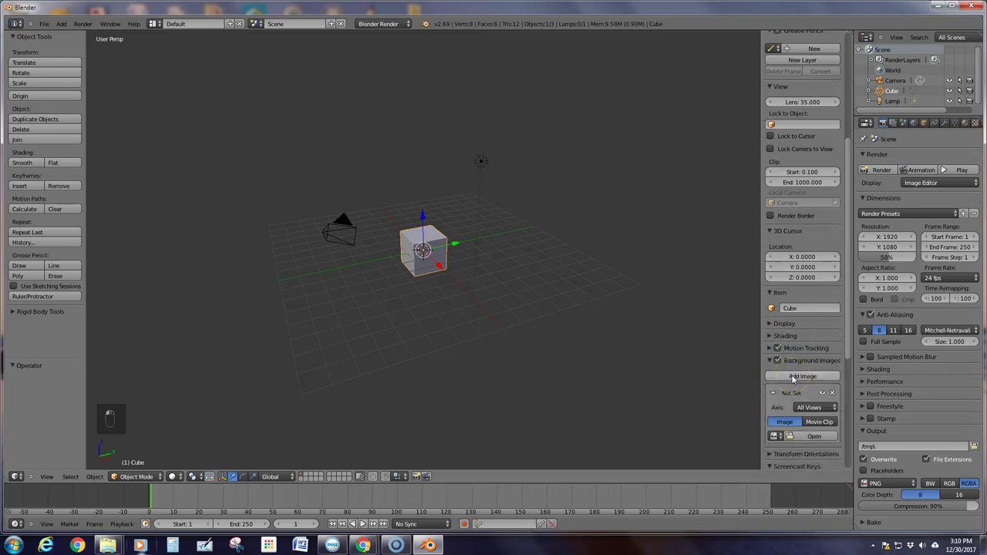
pyautogui.click(774, 436)
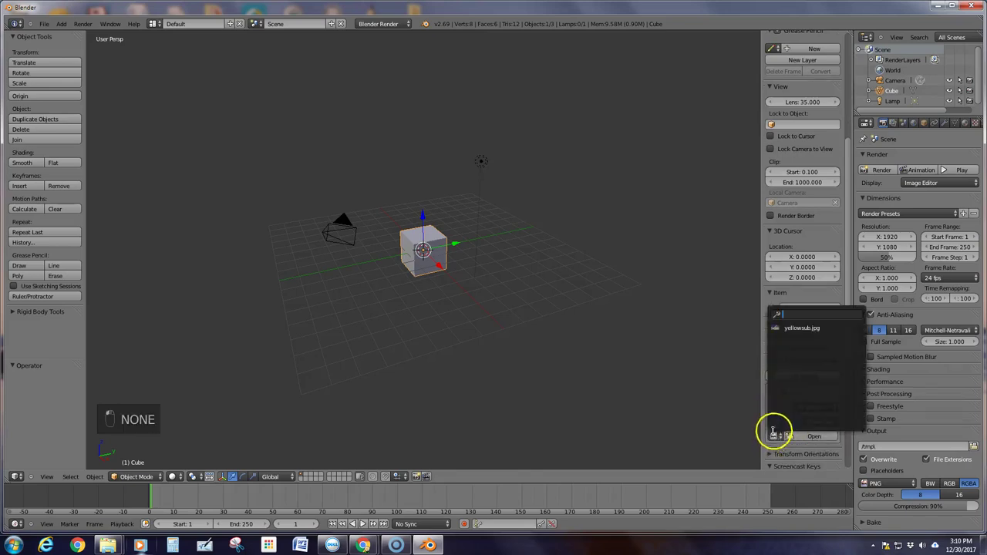
pyautogui.click(798, 329)
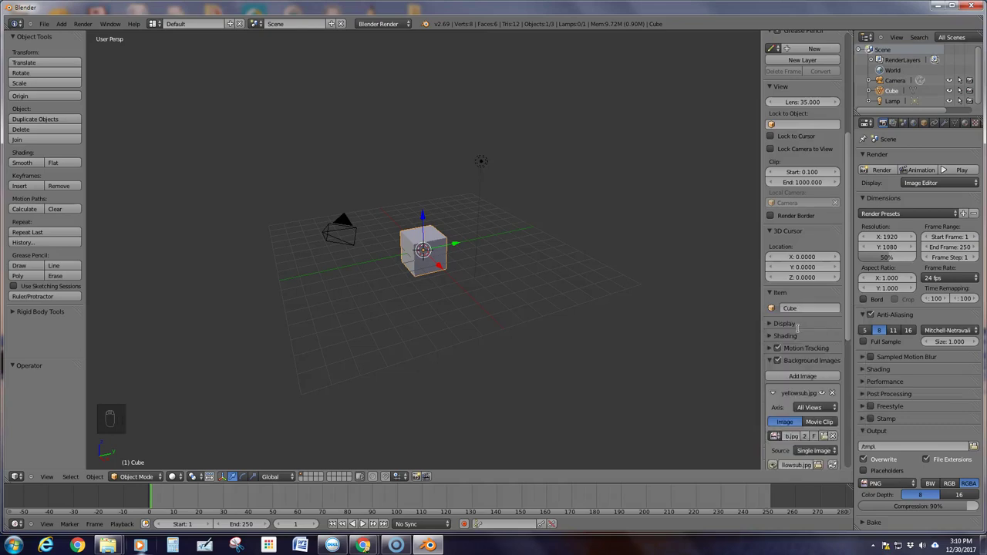
# Step: Restrict the yellowsub.jpg background image to the Left view axis
pyautogui.scroll(-2, 709, 360)
pyautogui.scroll(5, 710, 359)
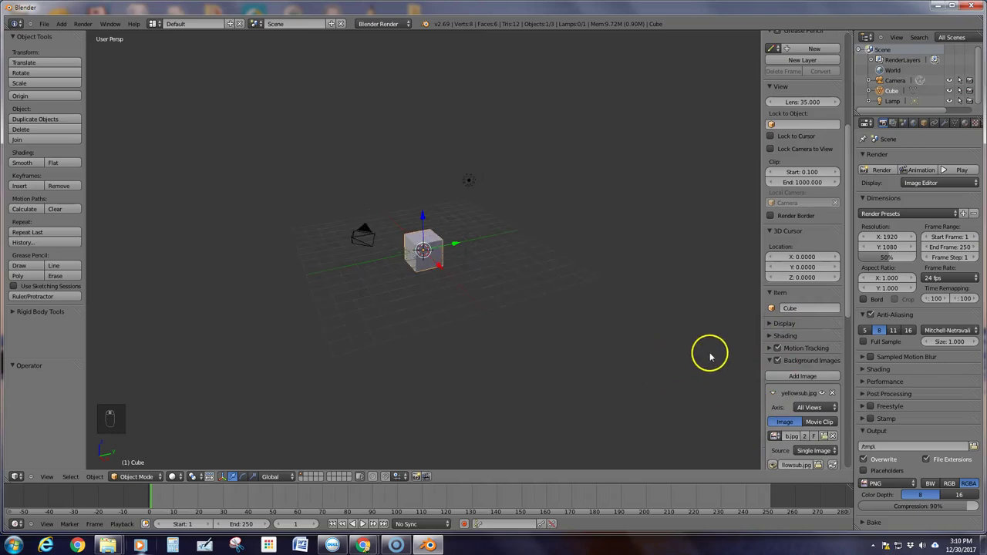
pyautogui.scroll(2, 624, 420)
pyautogui.scroll(-1, 637, 390)
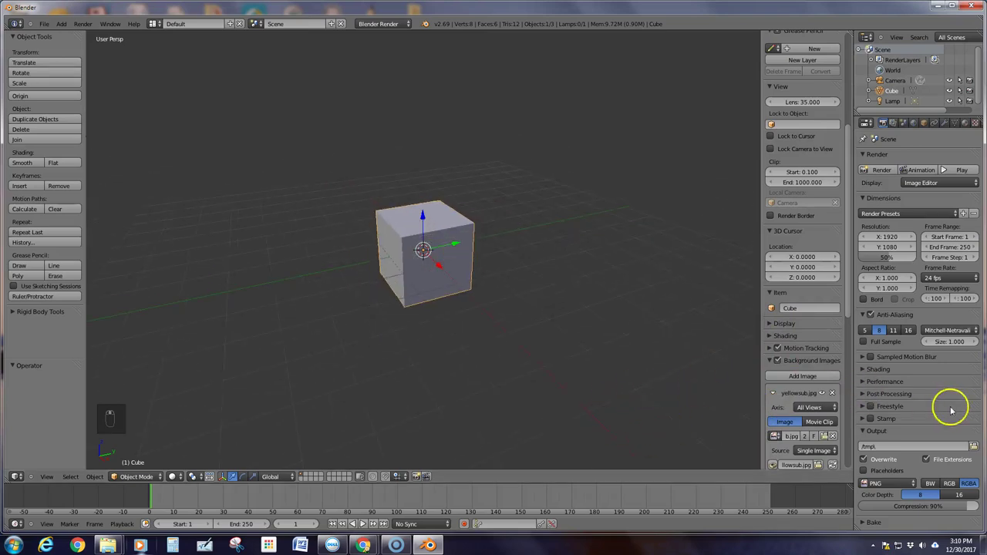
pyautogui.scroll(-4, 853, 301)
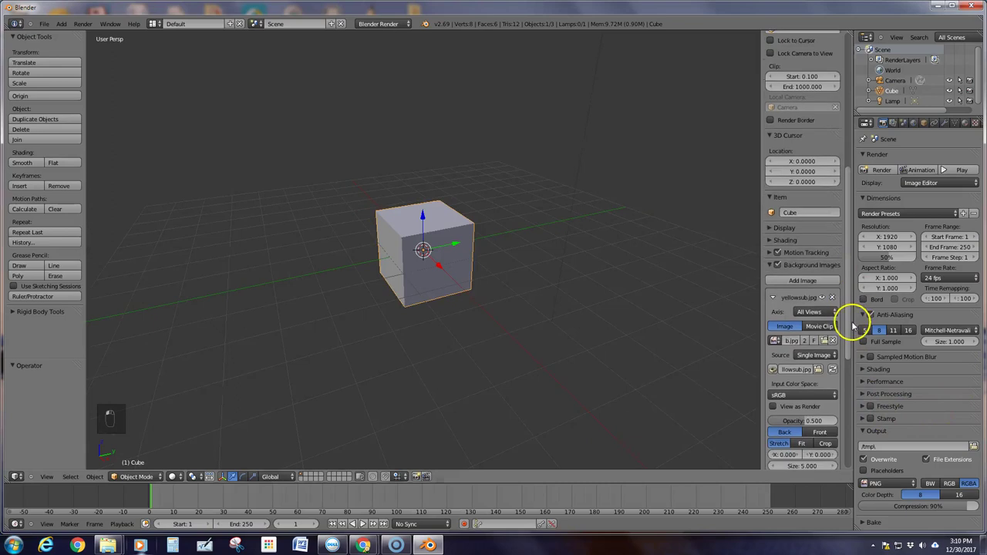
pyautogui.scroll(-3, 853, 322)
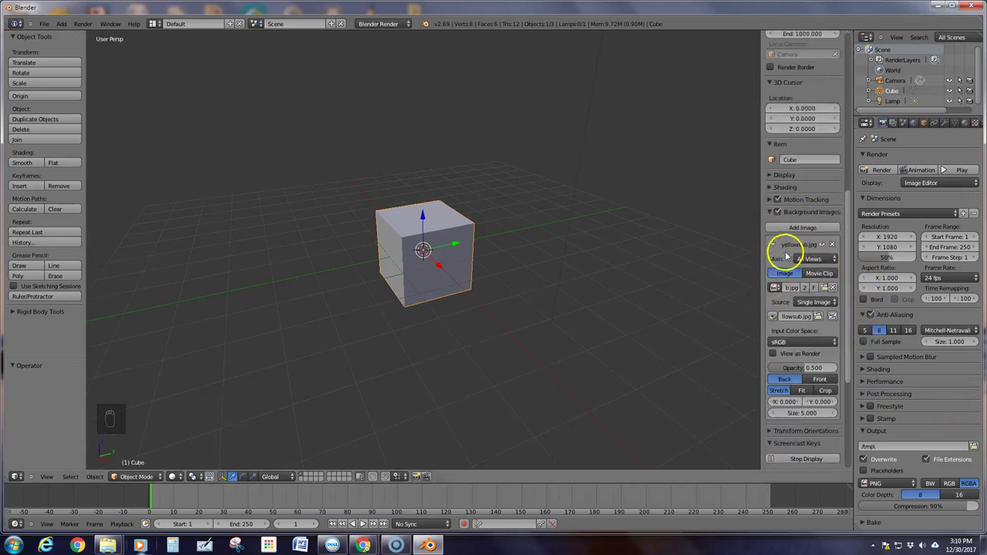
pyautogui.click(817, 258)
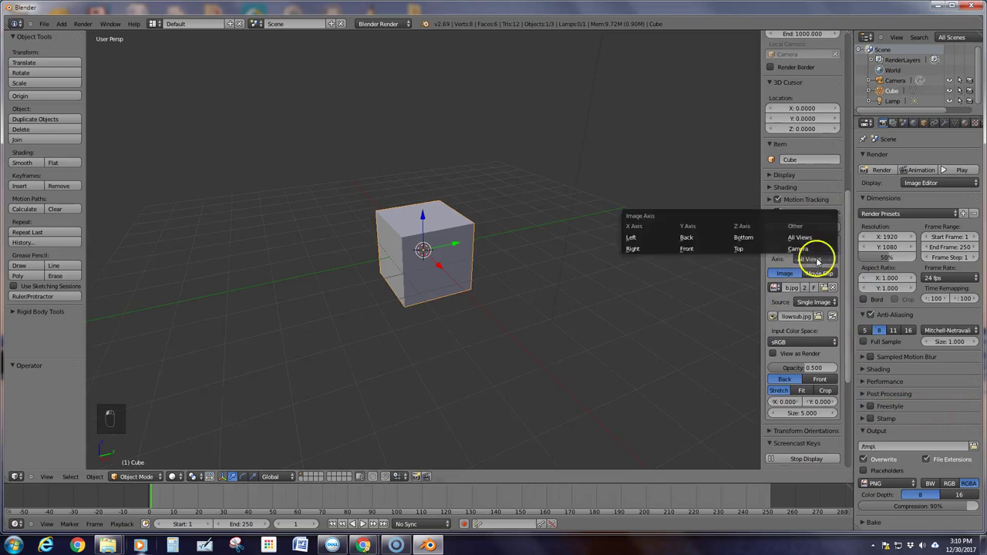
pyautogui.click(637, 242)
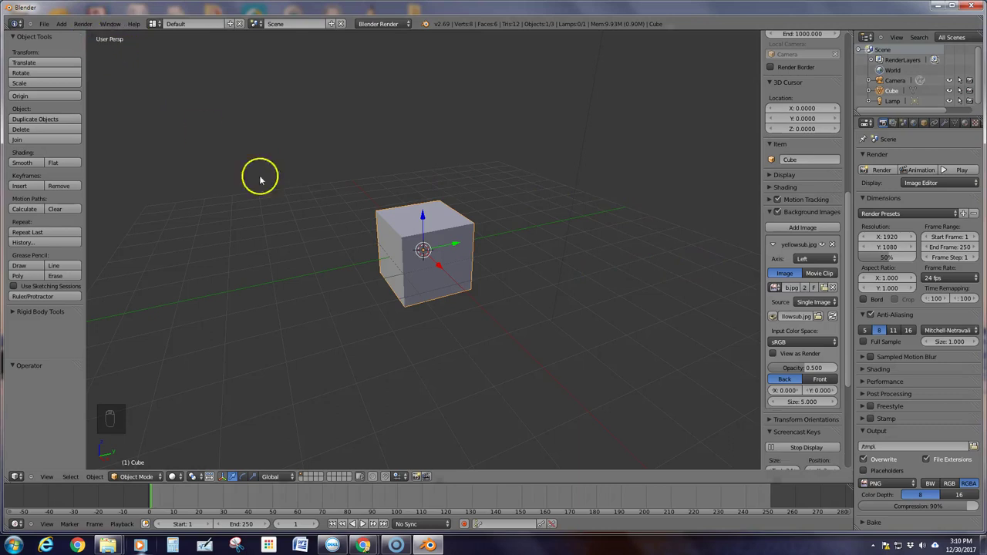
# Step: Switch the 3D View from perspective to orthographic projection
pyautogui.scroll(-2, 321, 221)
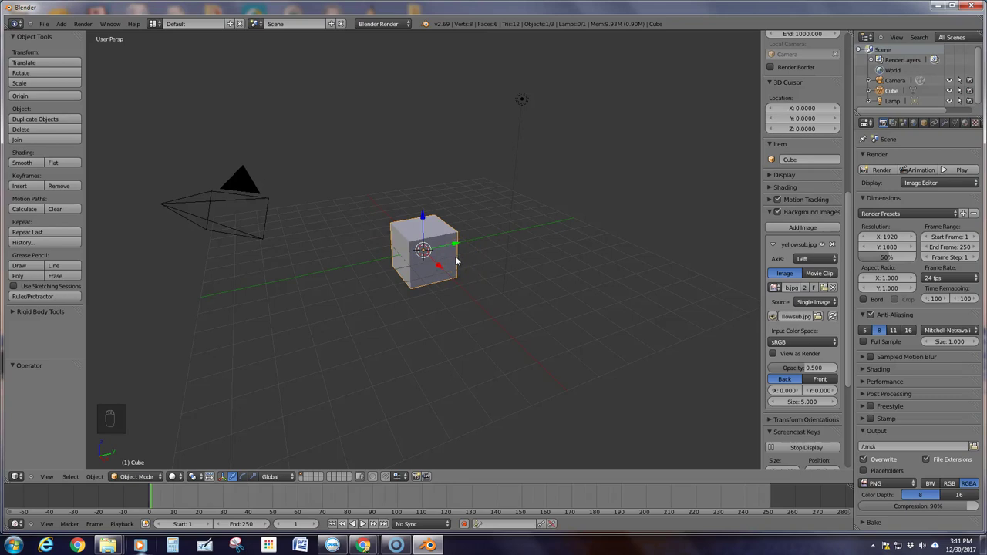
pyautogui.press('KP_5')
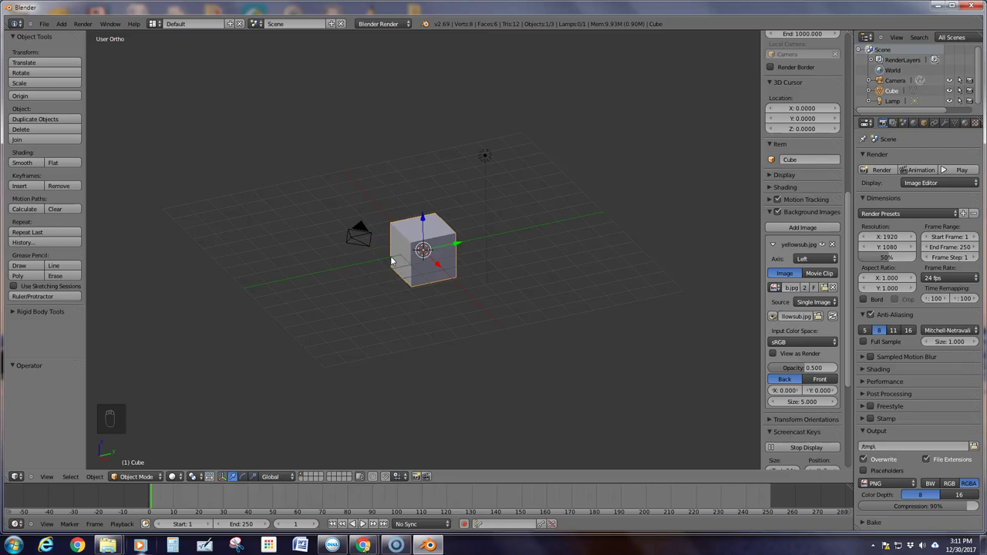
# Step: Compare the perspective and orthographic projections of the scene, ending in orthographic projection
pyautogui.press('KP_5')
pyautogui.press('KP_5')
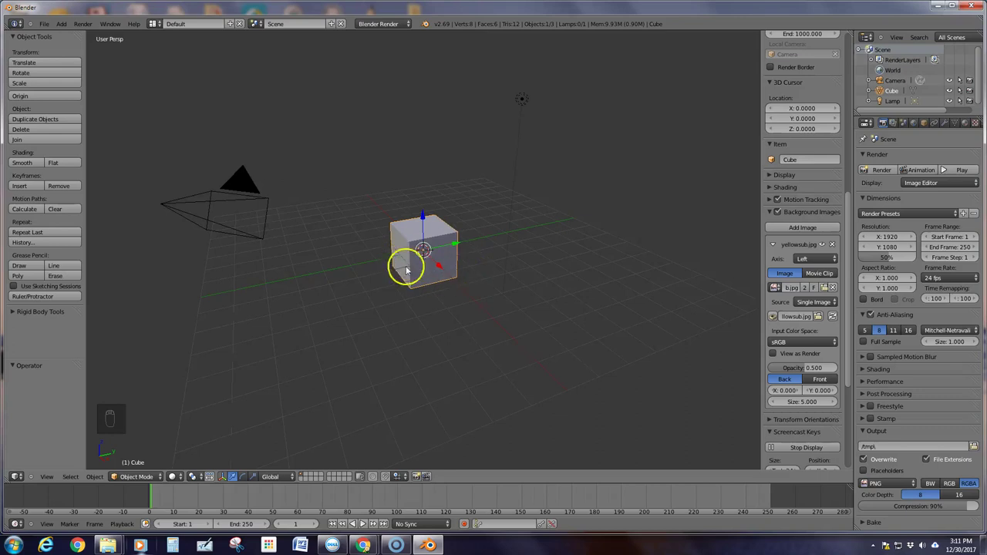
pyautogui.press('KP_5')
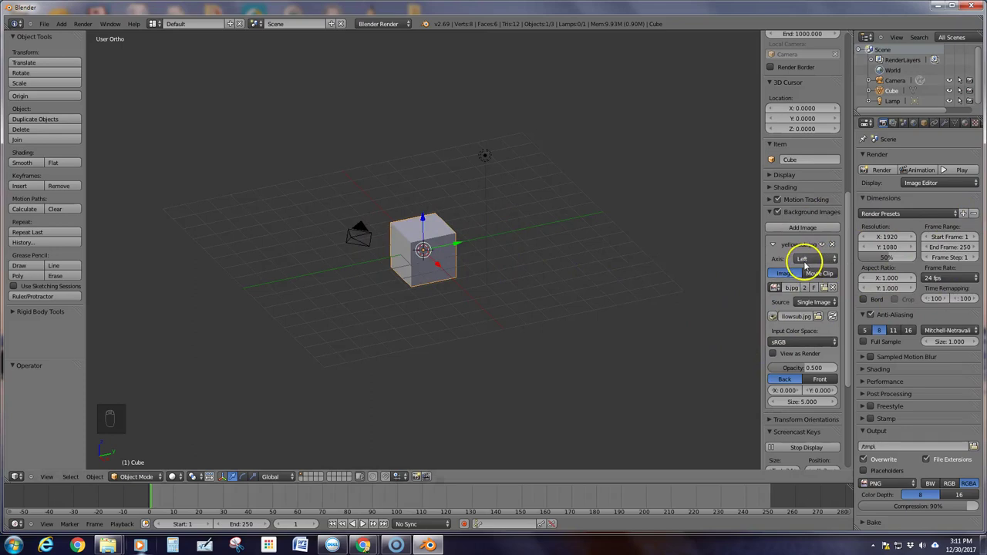
# Step: Switch the 3D View through the front and right views to the left orthographic view to display the background image
pyautogui.press('KP_1')
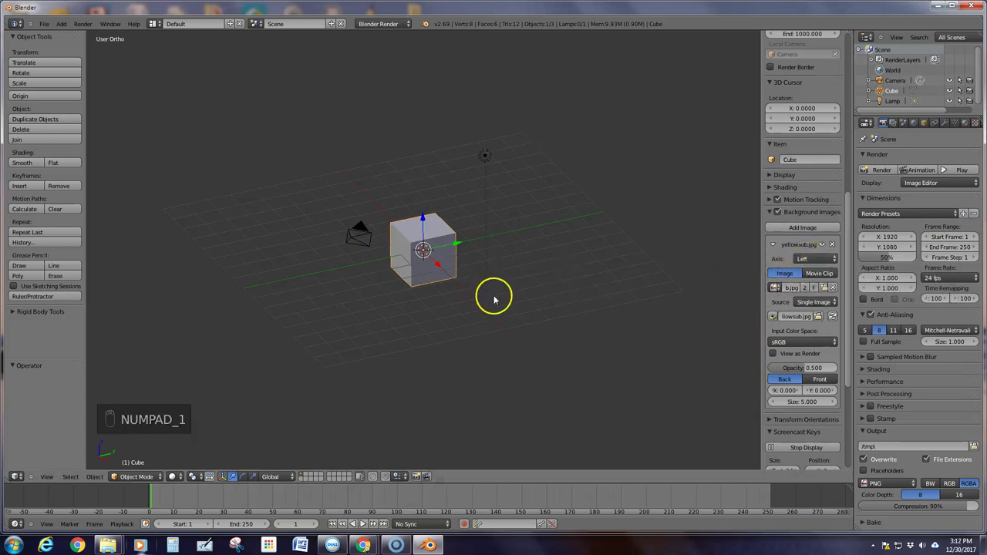
pyautogui.press('KP_1')
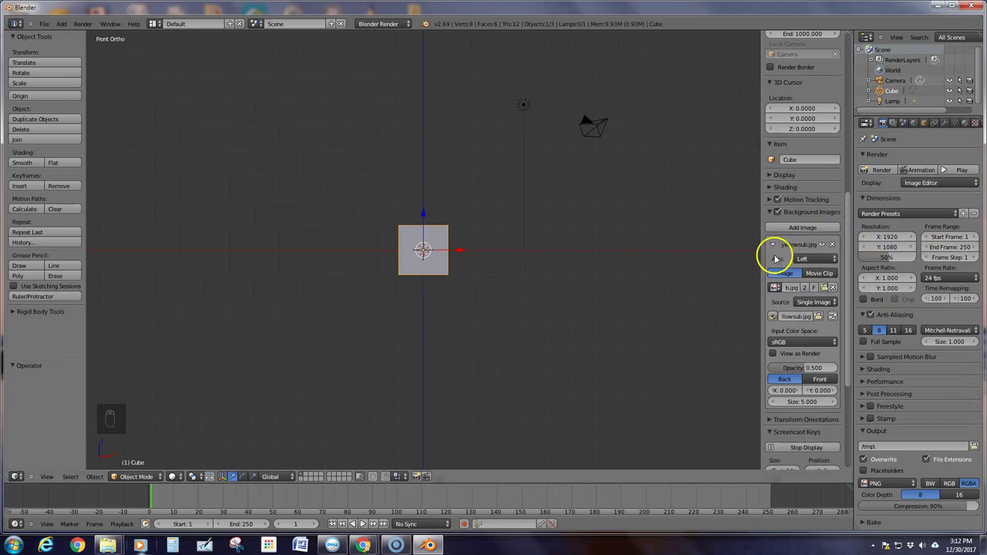
pyautogui.press('KP_3')
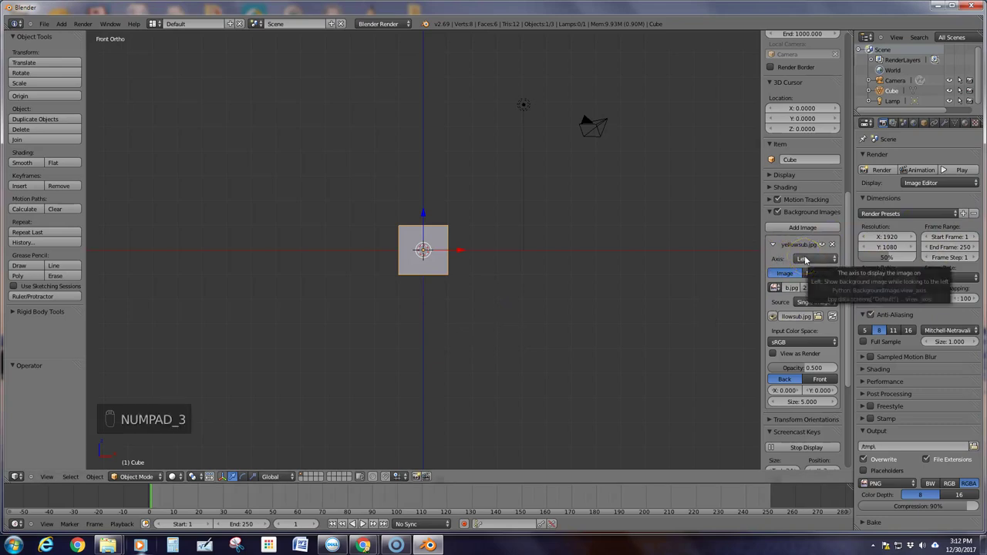
pyautogui.press('KP_3')
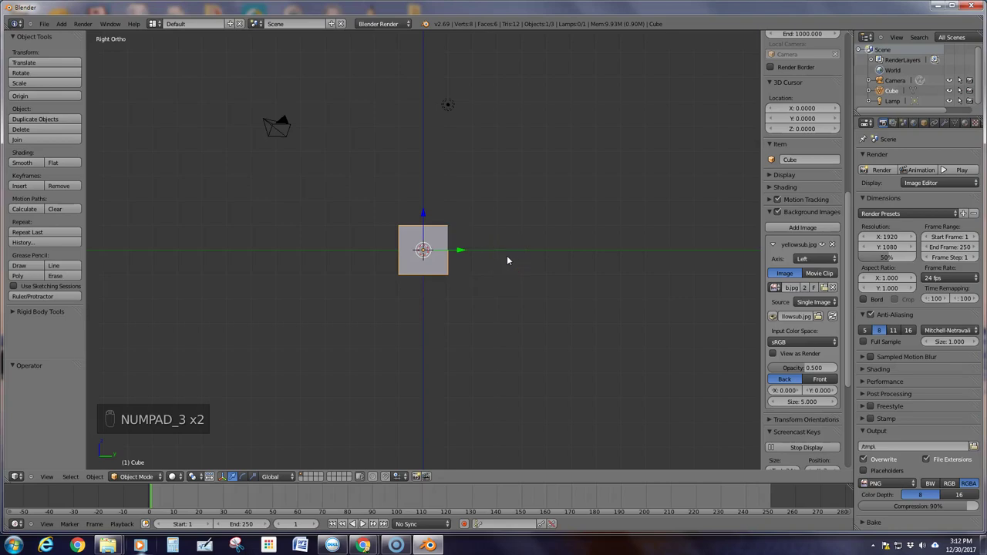
pyautogui.press('ctrl+KP_3')
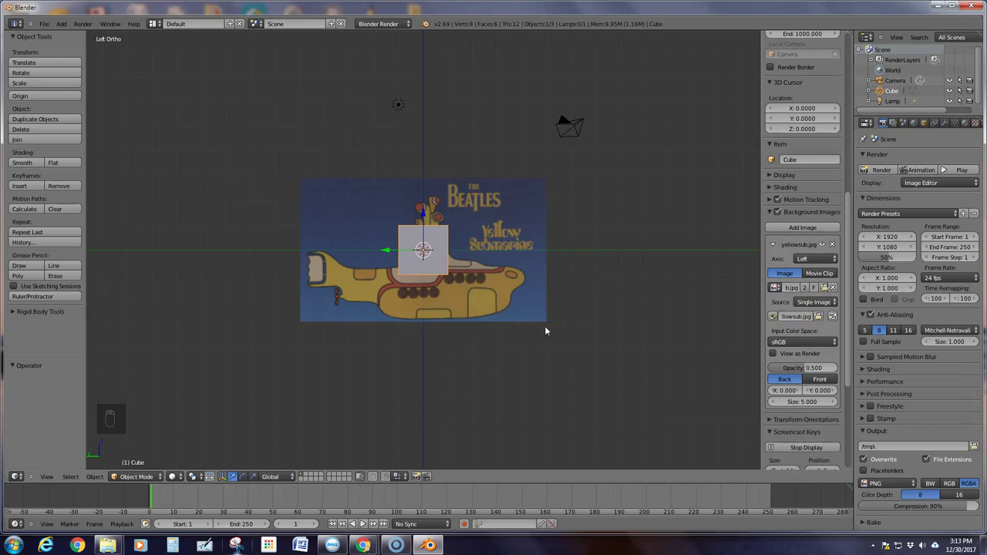
# Step: Check the background image against the front, back and right orthographic views, returning to the left view
pyautogui.press('KP_1')
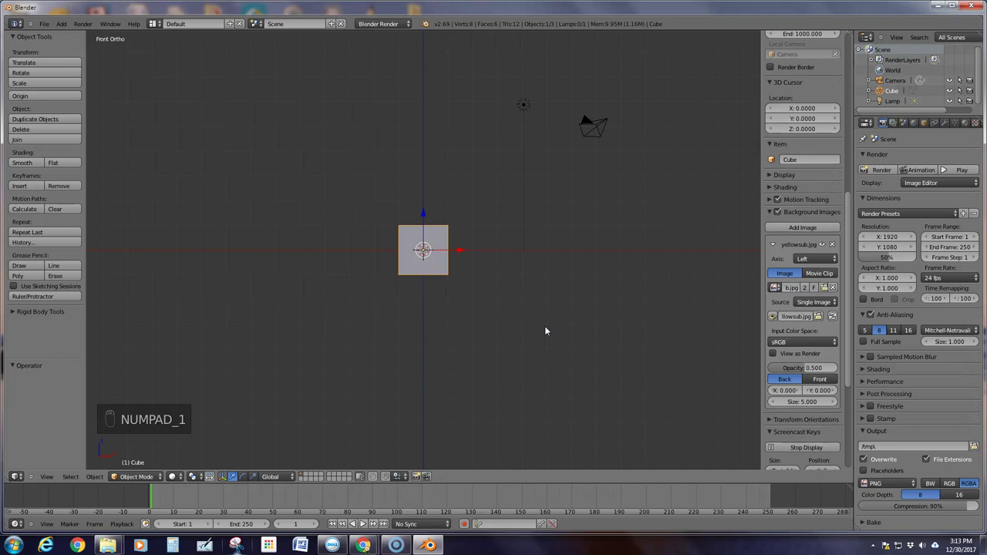
pyautogui.press('ctrl+KP_1')
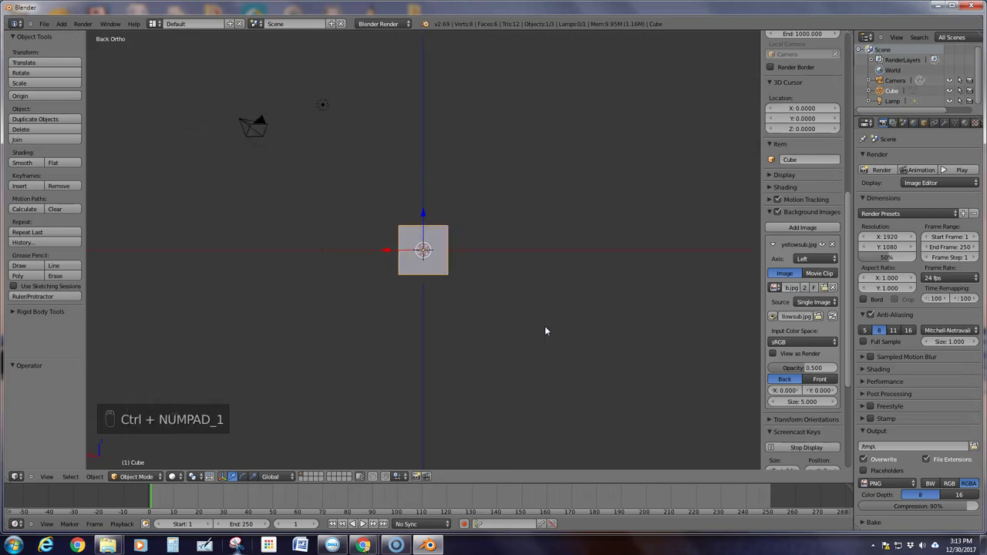
pyautogui.press('KP_3')
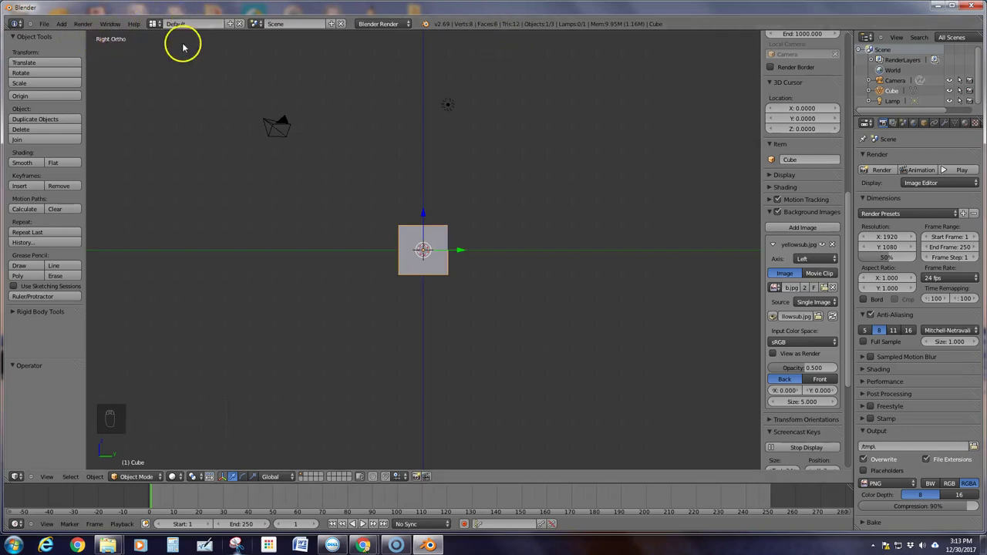
pyautogui.press('ctrl+KP_3')
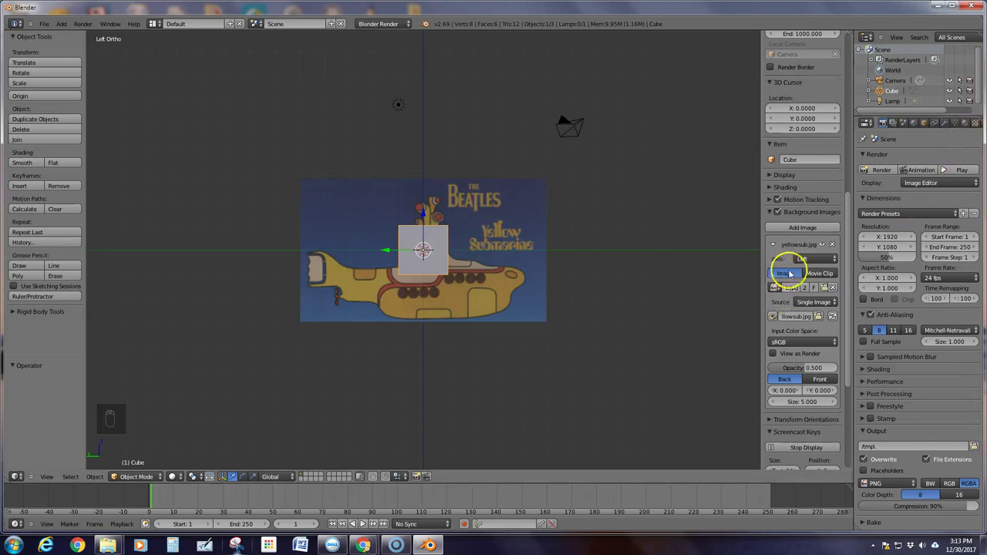
# Step: Set the size of the yellowsub.jpg background image to 7
pyautogui.scroll(-3, 817, 264)
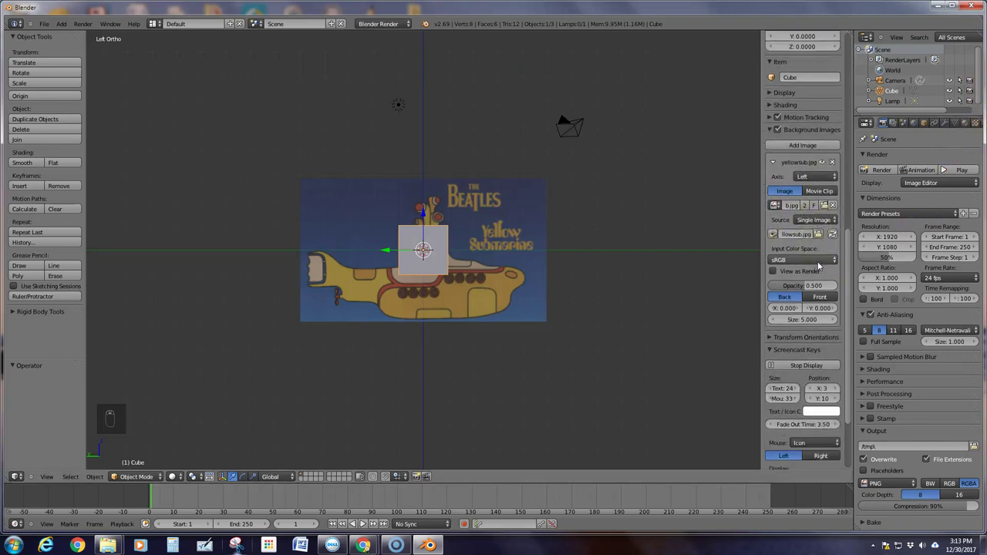
pyautogui.click(821, 320)
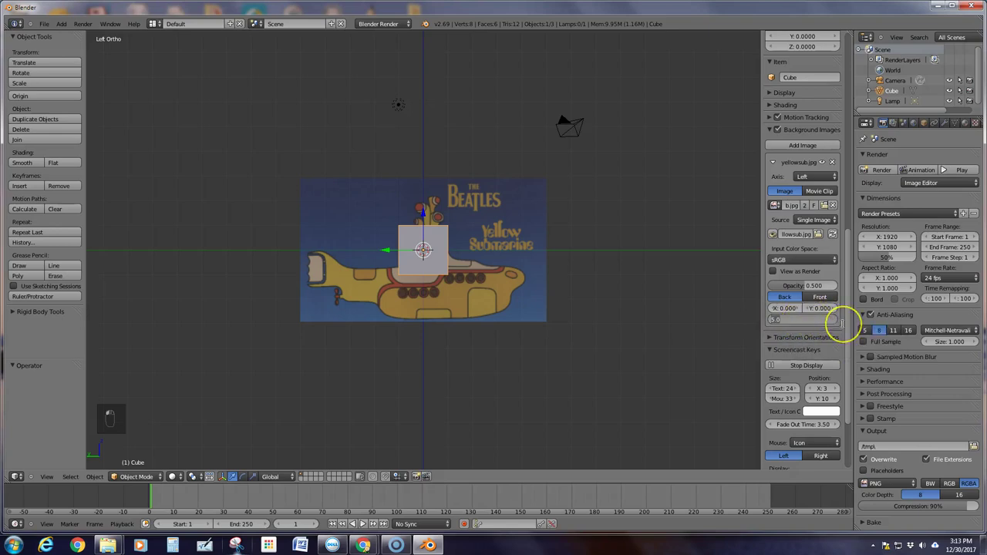
pyautogui.write('7')
pyautogui.press('Return')
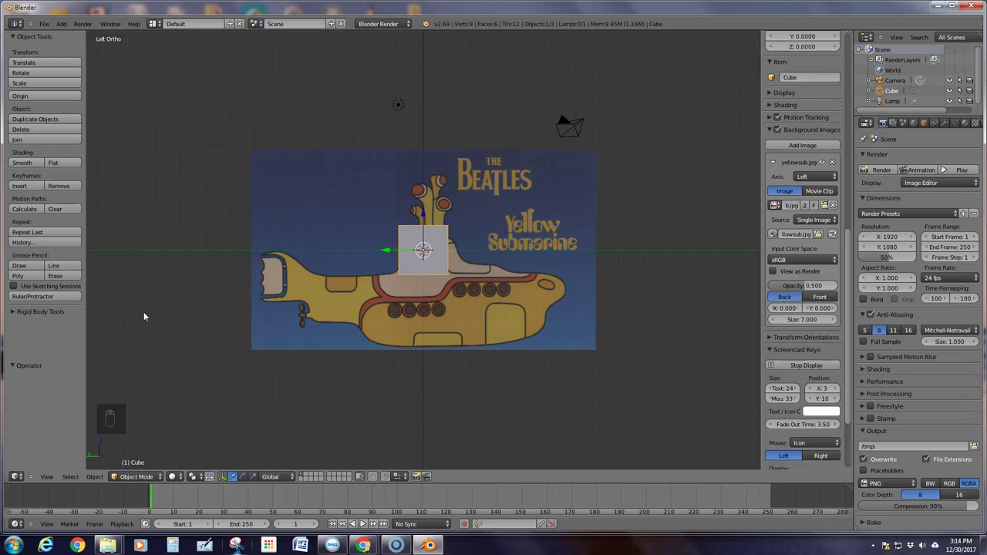
# Step: Place the 3D cursor near the cube's upper edge in the front orthographic view, at about Z 0.89
pyautogui.press('KP_1')
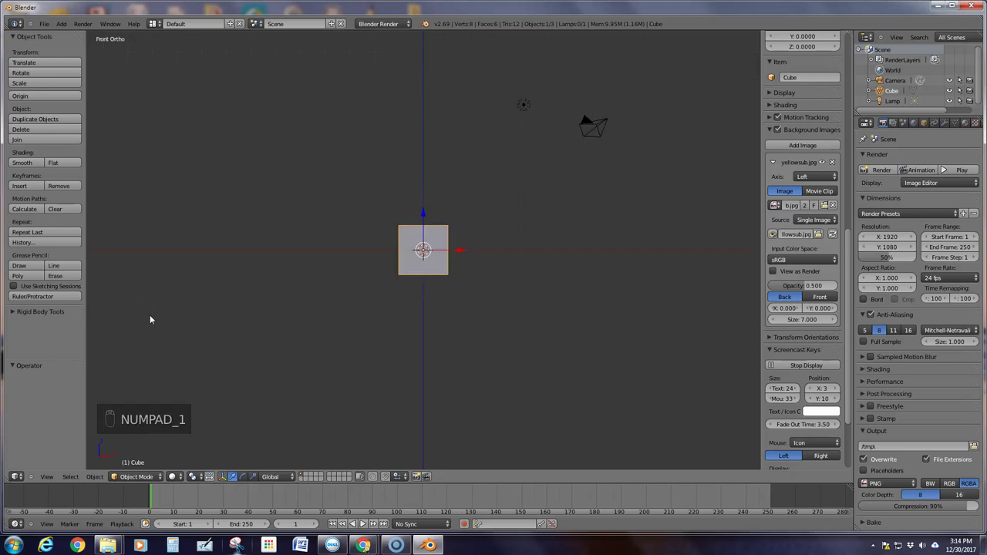
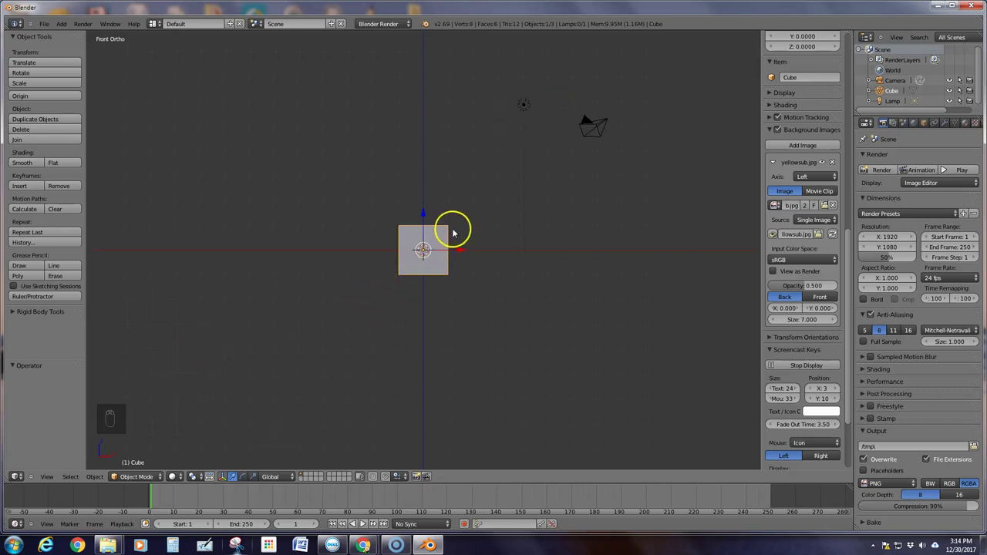
pyautogui.click(423, 265)
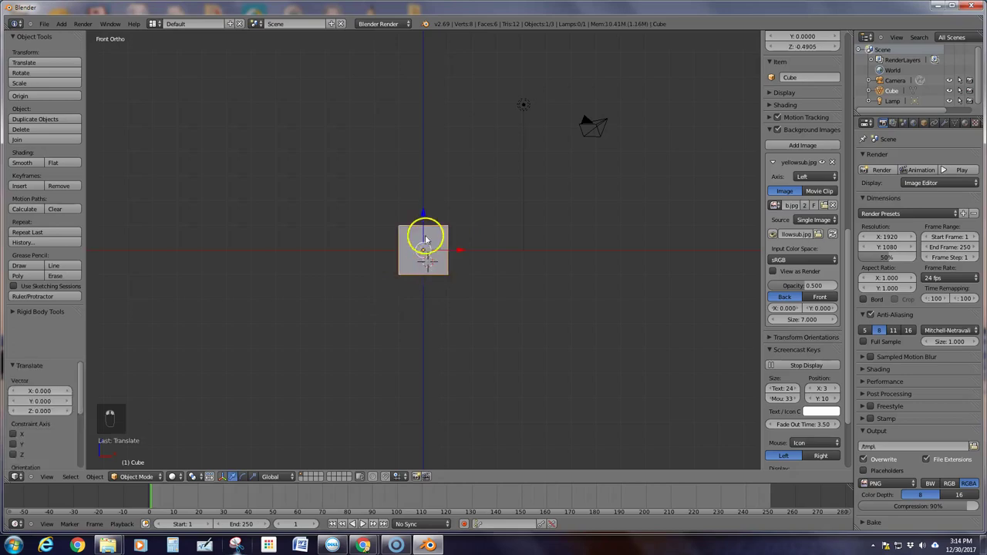
pyautogui.click(556, 217)
pyautogui.click(434, 225)
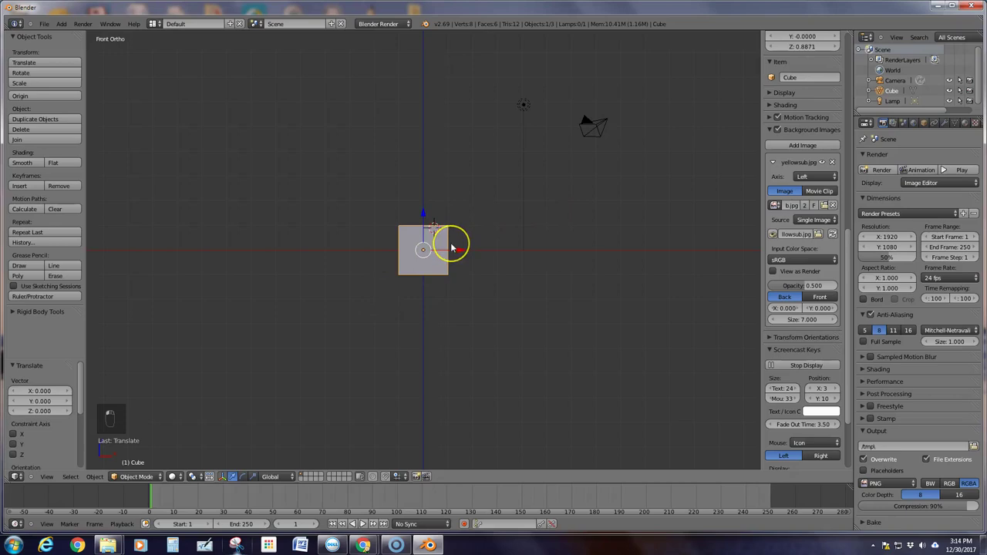
# Step: Delete the default cube from the scene
pyautogui.rightClick(434, 250)
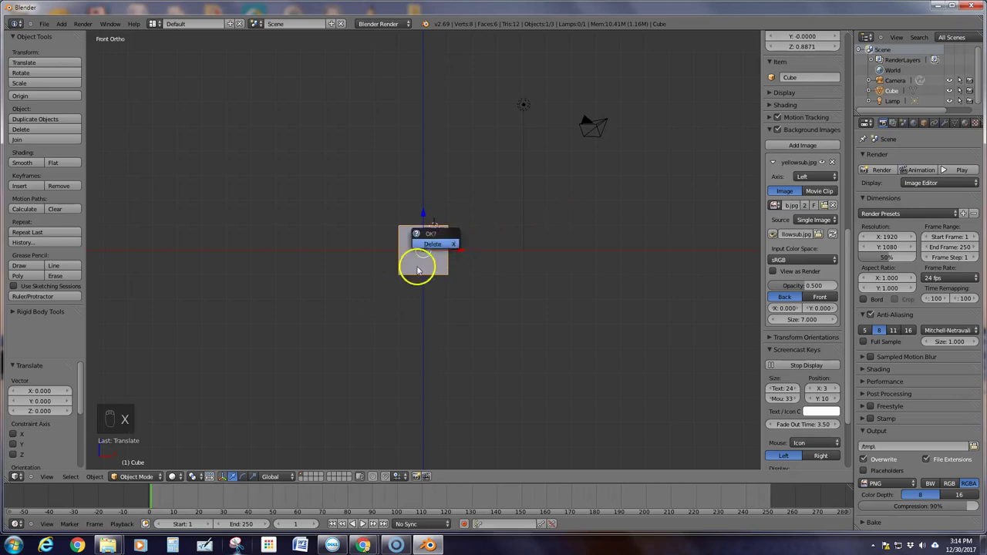
pyautogui.press('x')
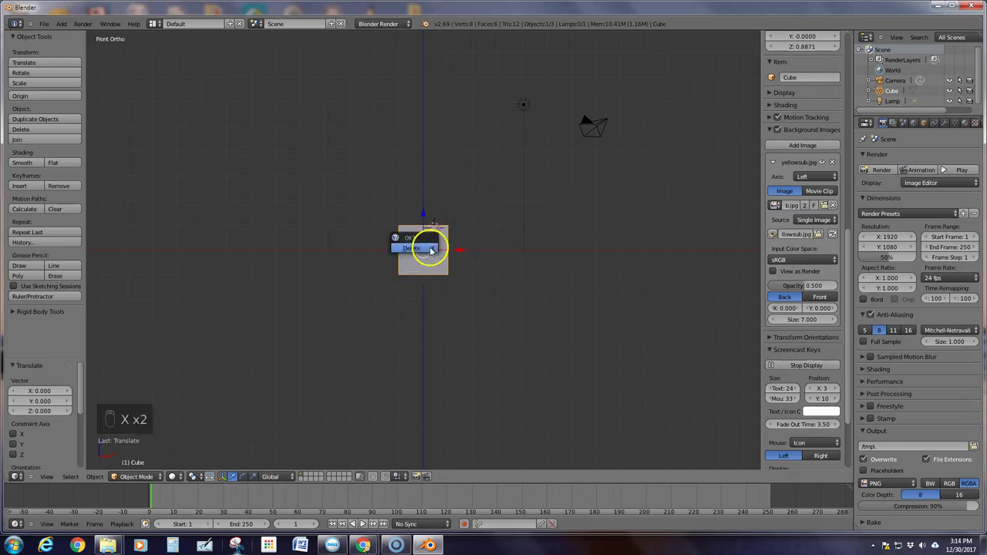
pyautogui.click(428, 247)
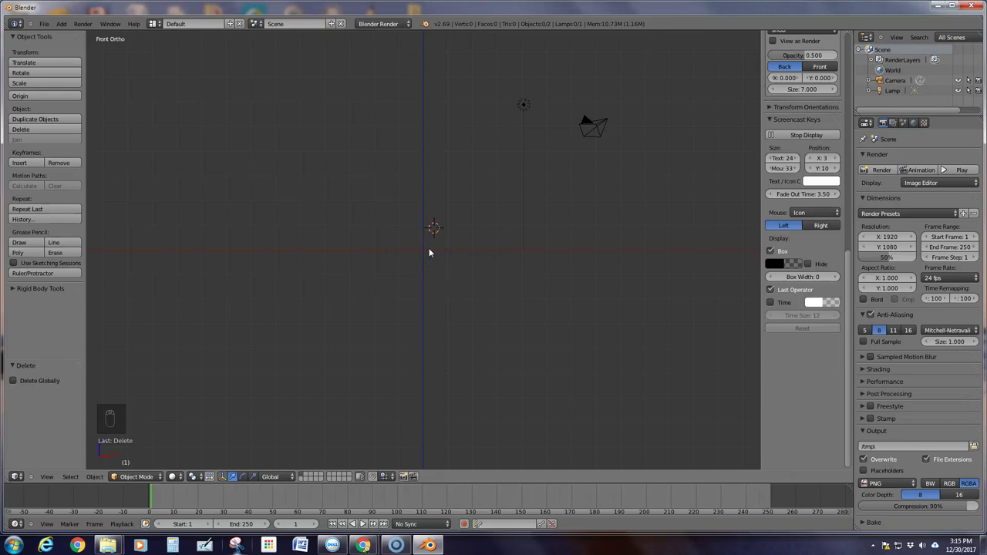
# Step: Add a UV sphere at the 3D cursor with 20 segments and 20 rings
pyautogui.hotkey('shift', 'a')
pyautogui.moveTo(430, 250)
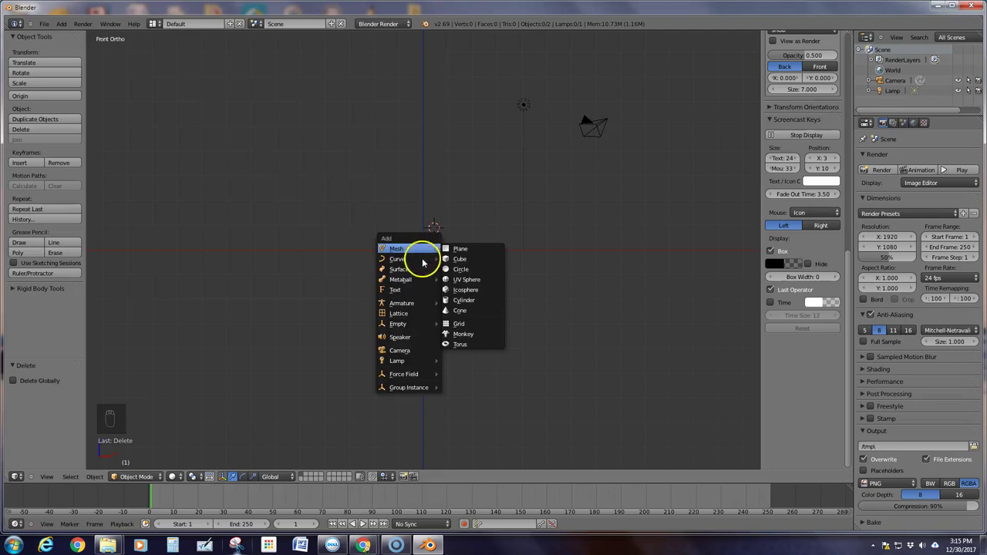
pyautogui.click(477, 281)
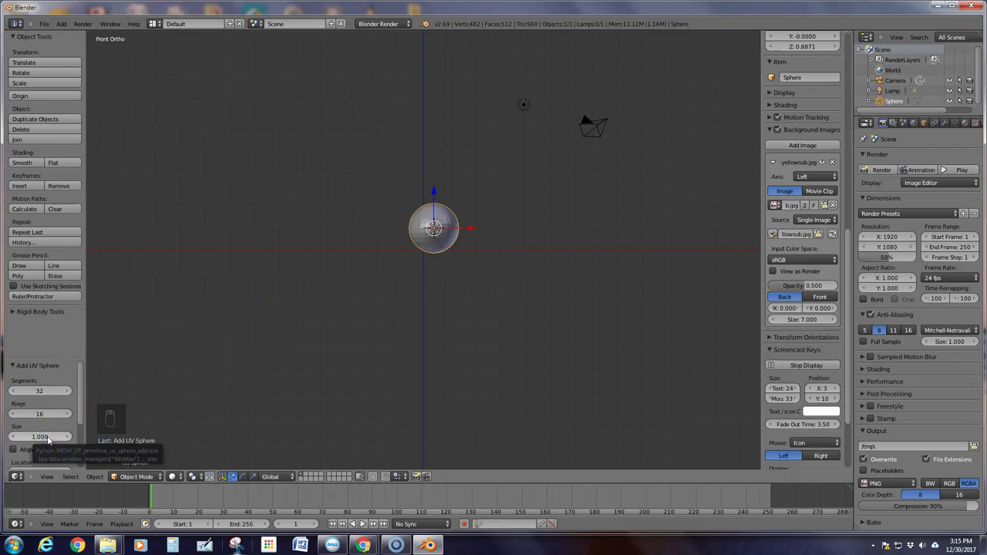
pyautogui.click(47, 390)
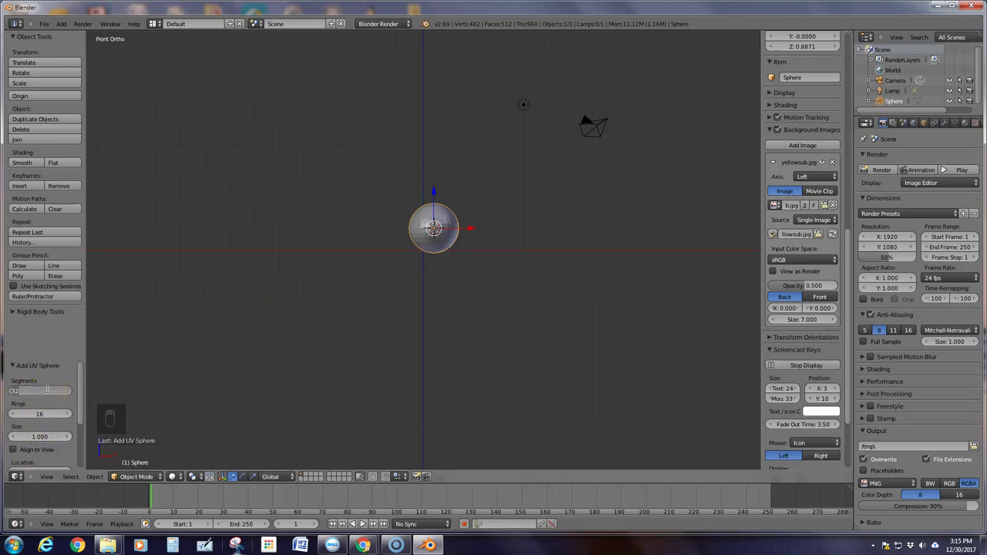
pyautogui.write('20')
pyautogui.press('Return')
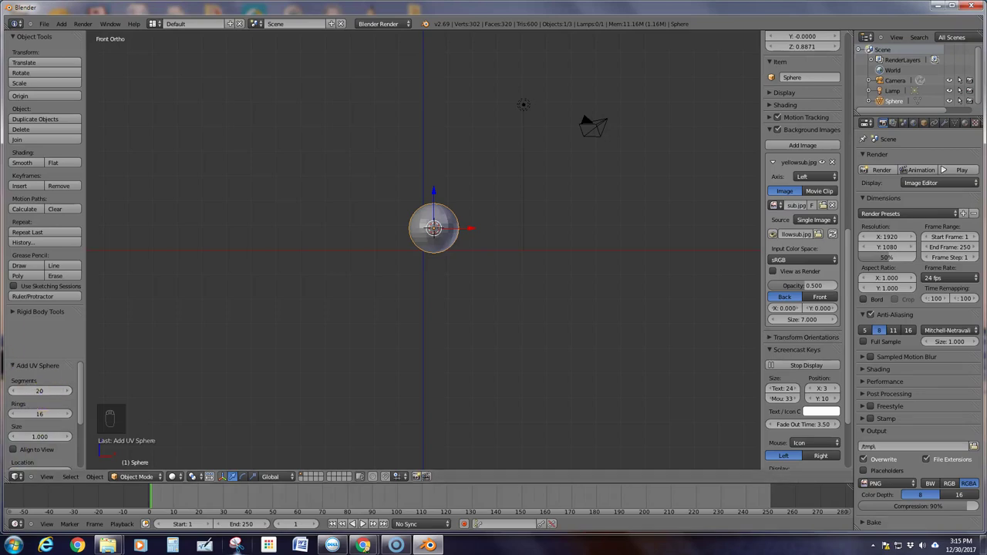
pyautogui.click(44, 412)
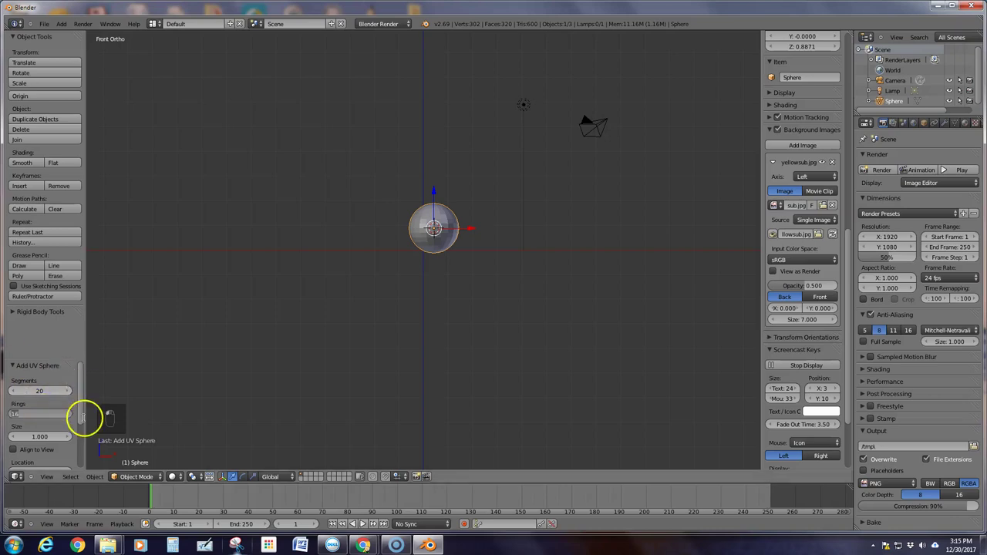
pyautogui.write('20')
pyautogui.press('Return')
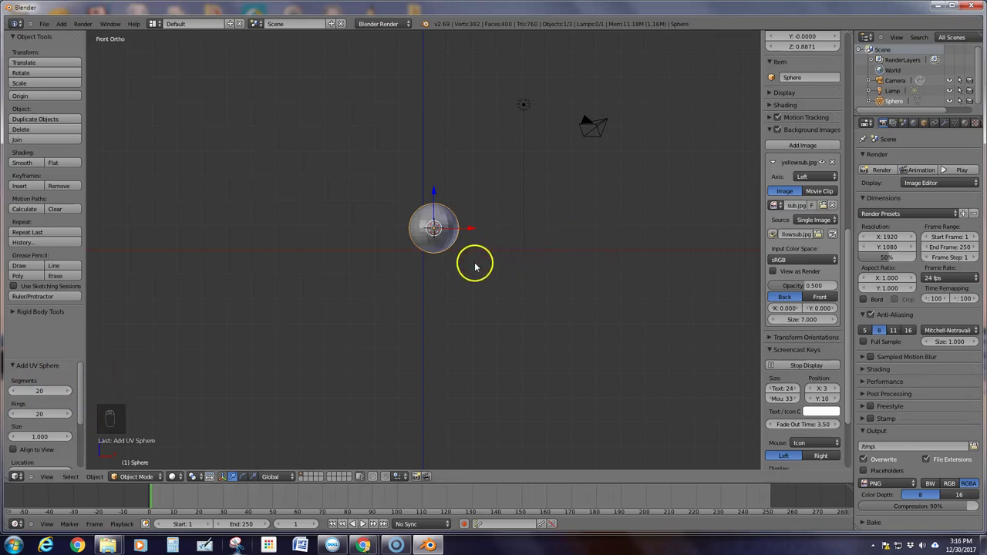
# Step: Enter Edit Mode on the UV sphere to work on its mesh
pyautogui.scroll(4, 474, 267)
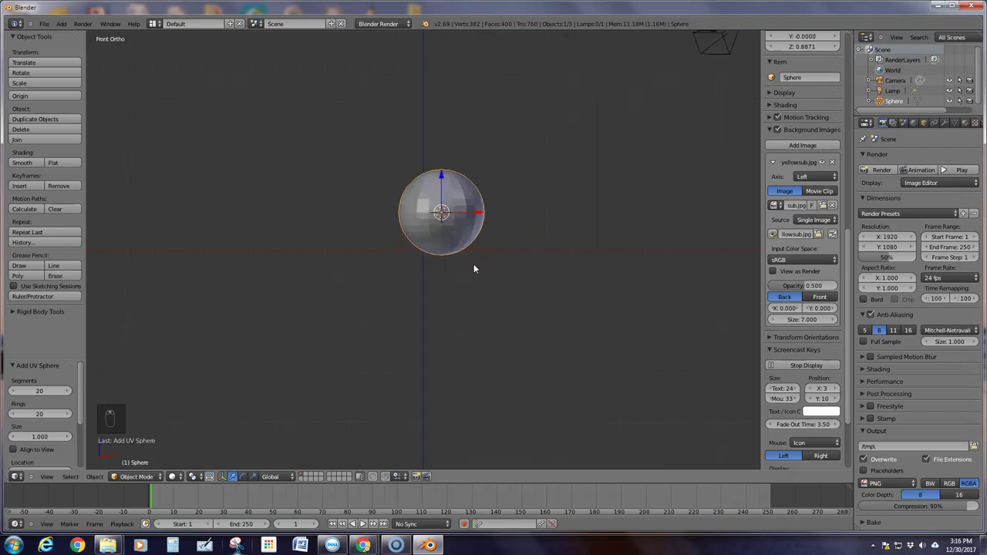
pyautogui.scroll(2, 475, 270)
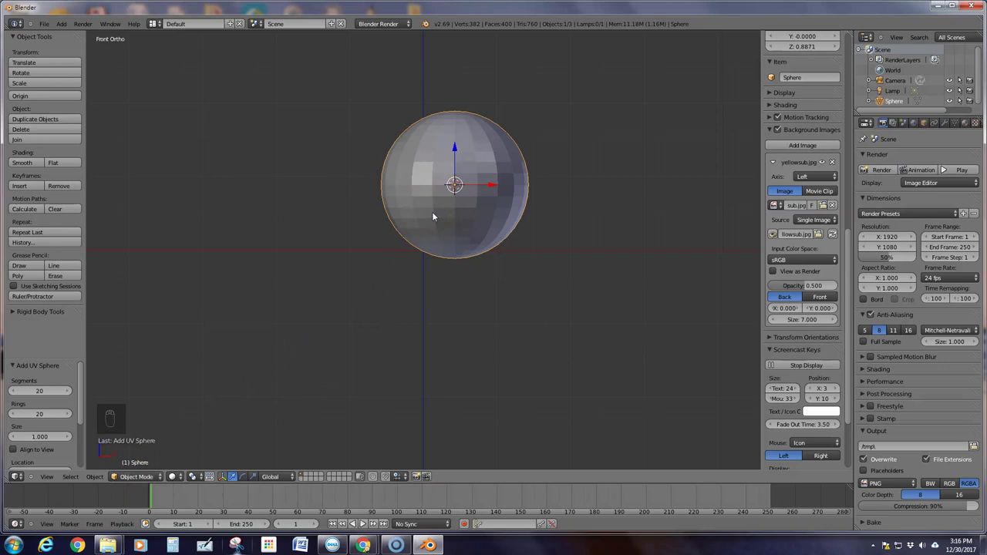
pyautogui.press('Tab')
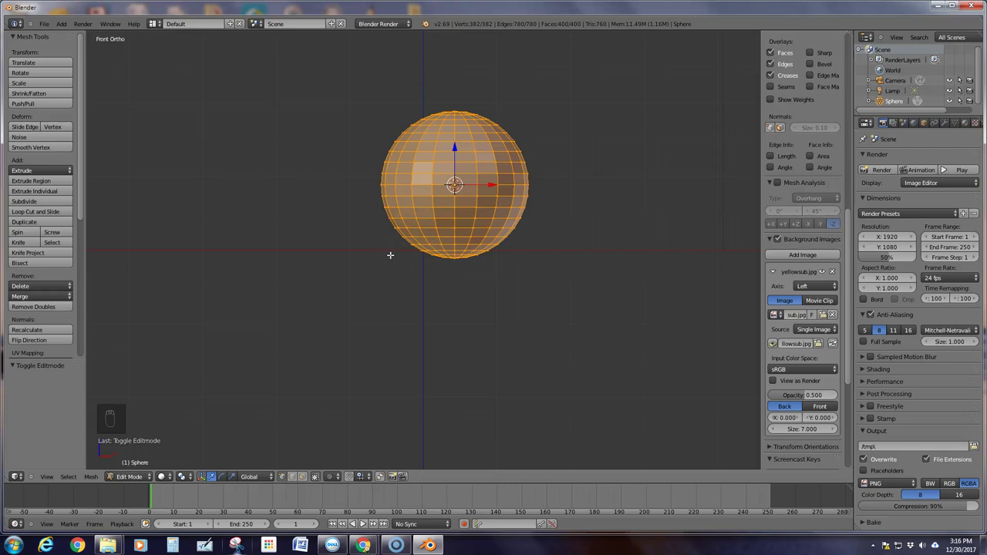
pyautogui.press('Tab')
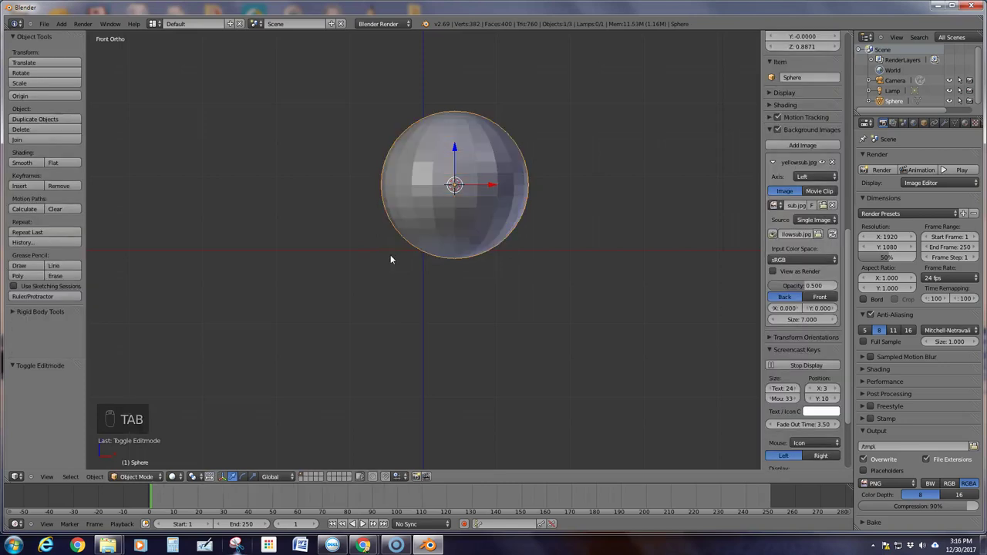
pyautogui.press('Tab')
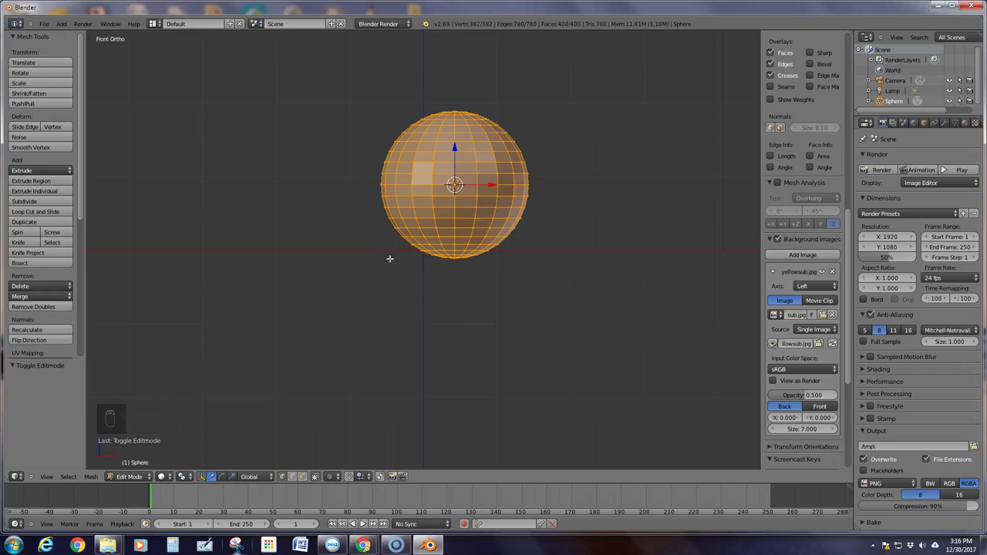
# Step: Toggle the selection of the whole sphere mesh, leaving all of its vertices deselected
pyautogui.click(388, 275)
pyautogui.press('a')
pyautogui.press('a')
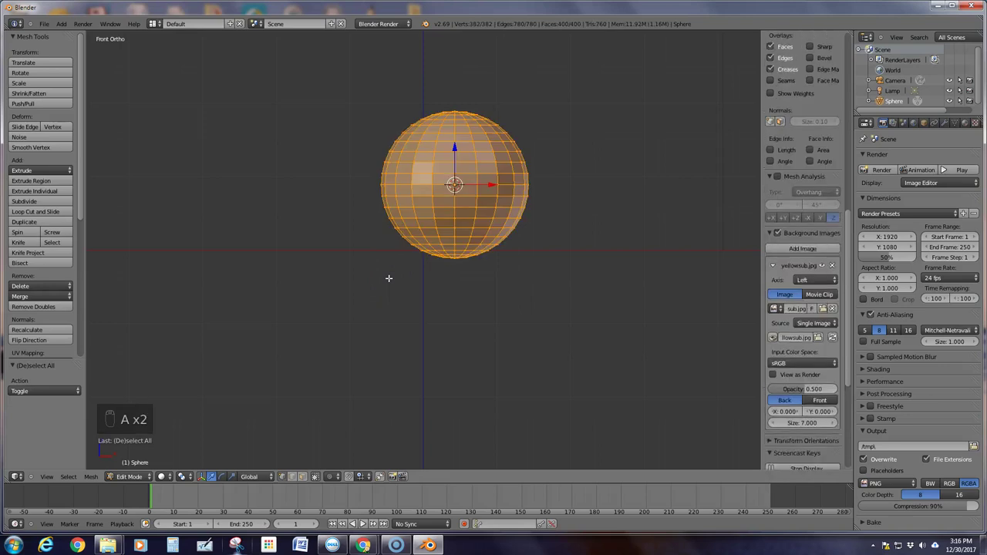
pyautogui.press('a')
pyautogui.press('a')
pyautogui.press('a')
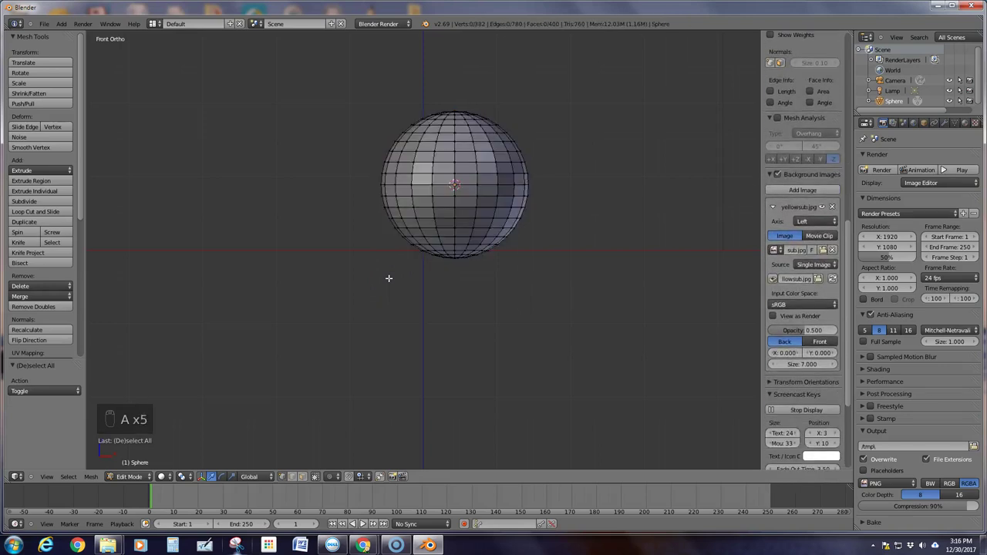
pyautogui.rightClick(389, 317)
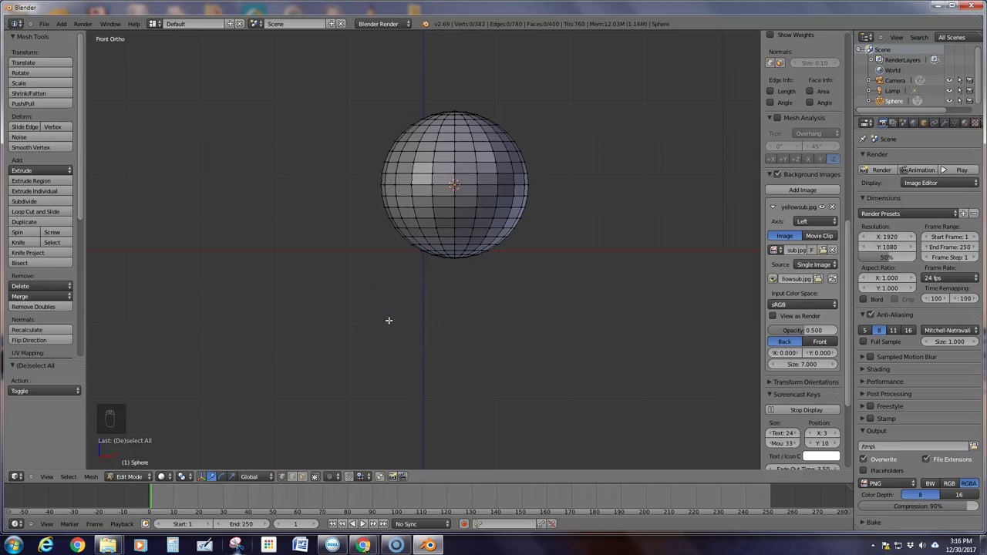
# Step: Switch the sphere's display between wireframe and solid shading to compare how its mesh is shown
pyautogui.rightClick(389, 325)
pyautogui.press('z')
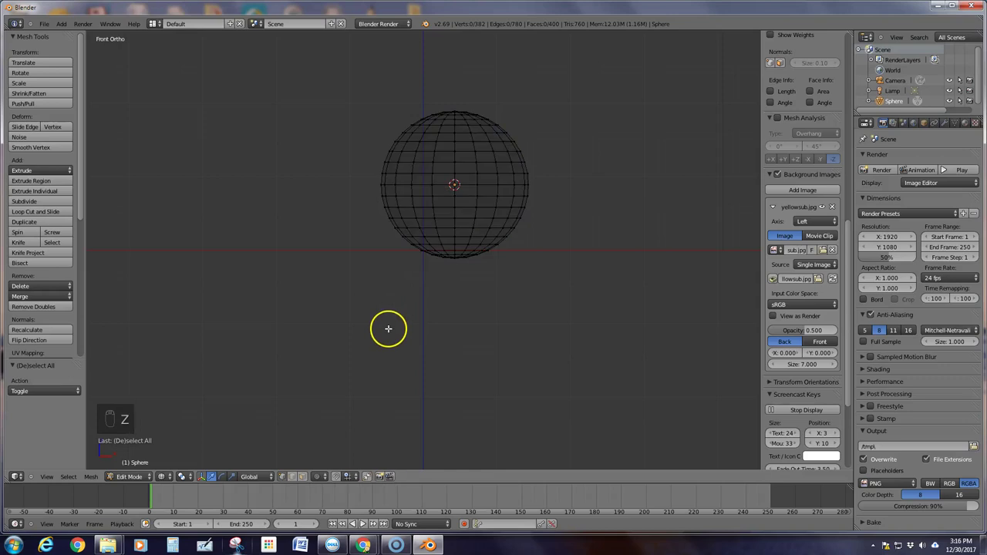
pyautogui.press('z')
pyautogui.press('z')
pyautogui.press('z')
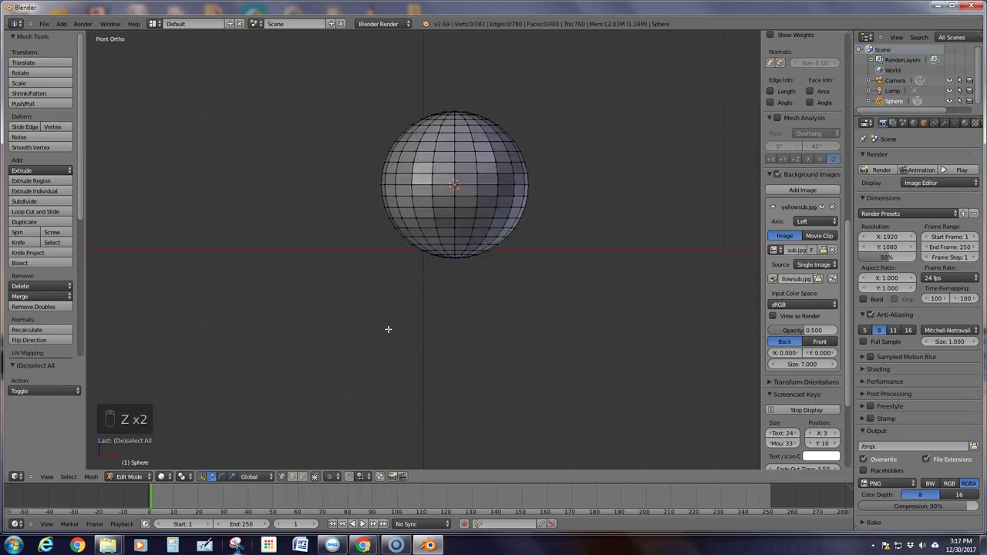
pyautogui.press('z')
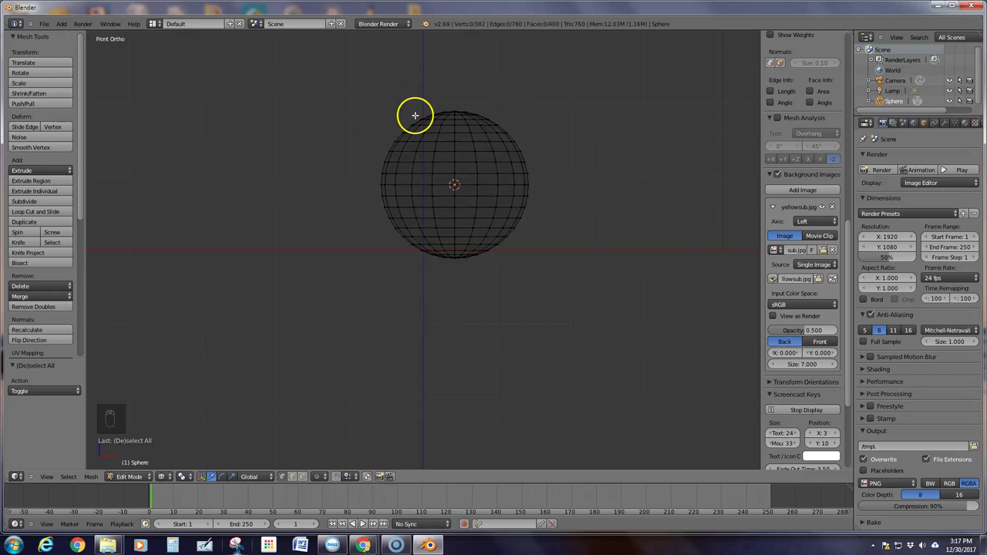
pyautogui.press('z')
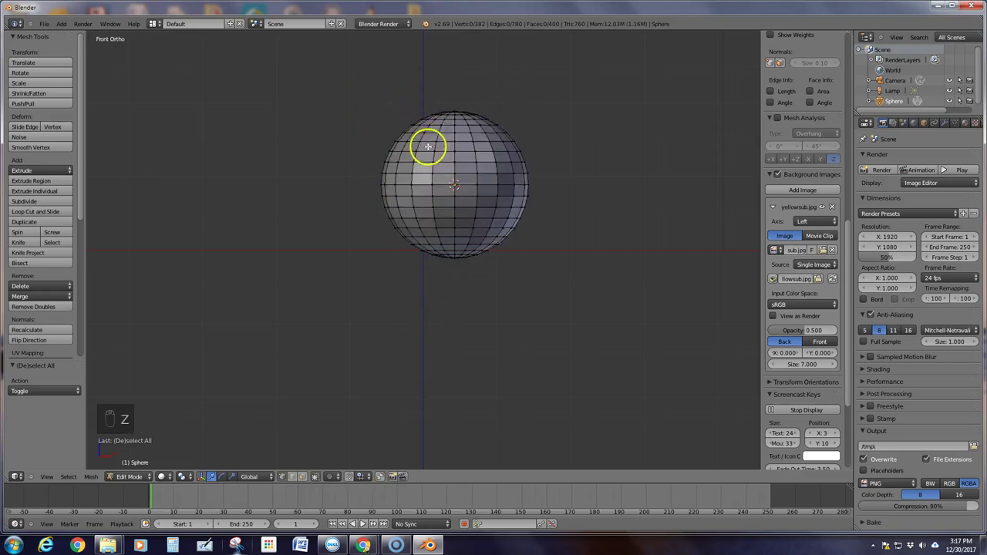
# Step: Select a vertex on the sphere's upper front, then box-select vertices through its centre in wireframe display
pyautogui.moveTo(427, 148); pyautogui.dragTo(438, 155)
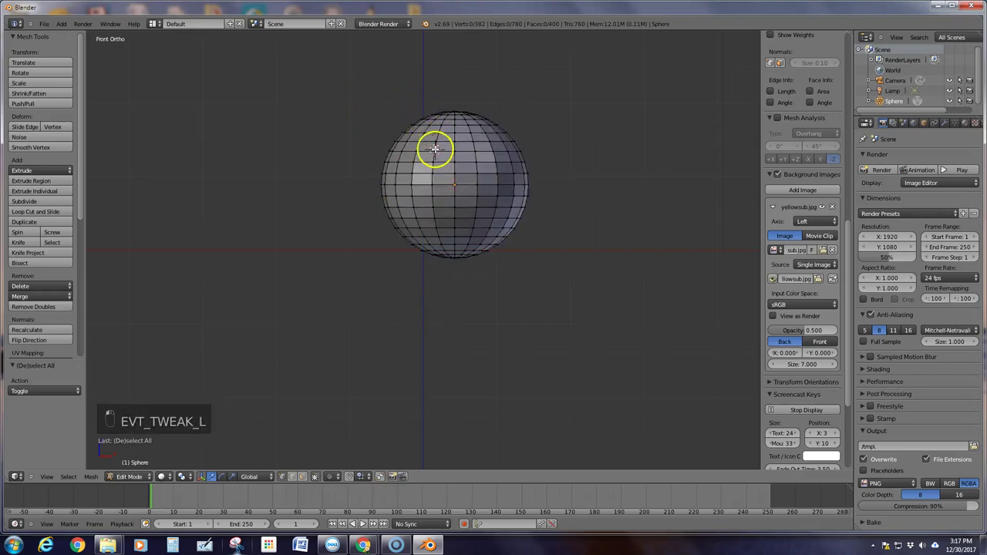
pyautogui.click(435, 151)
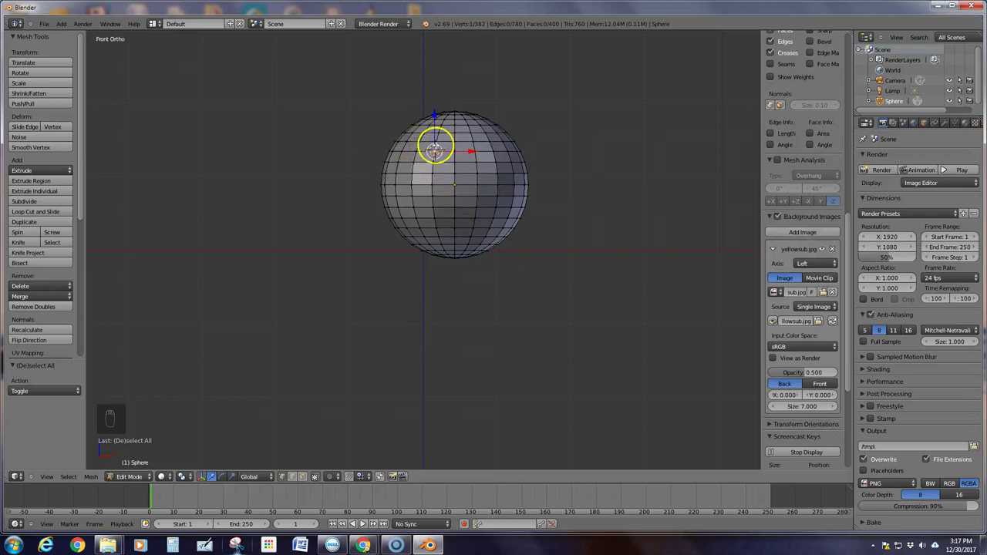
pyautogui.press('z')
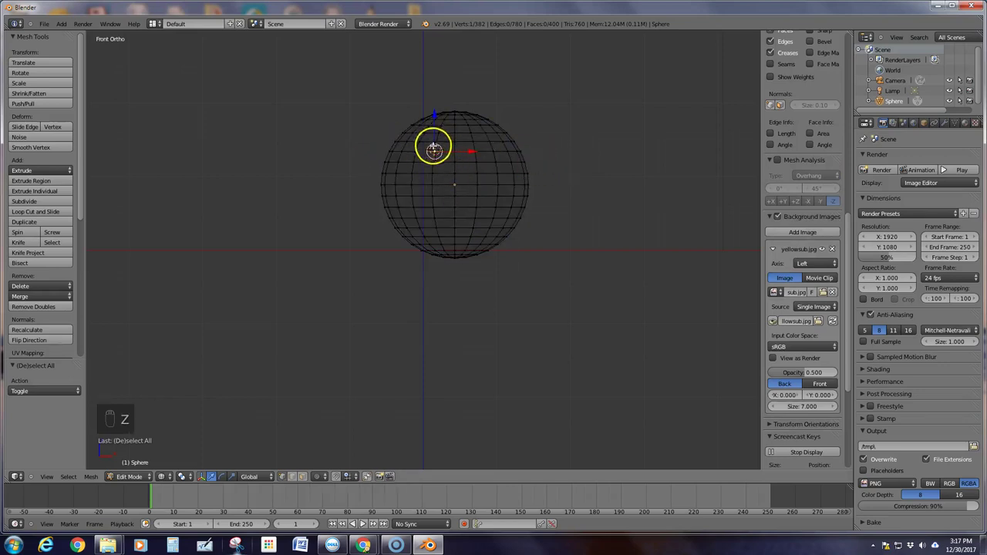
pyautogui.press('b')
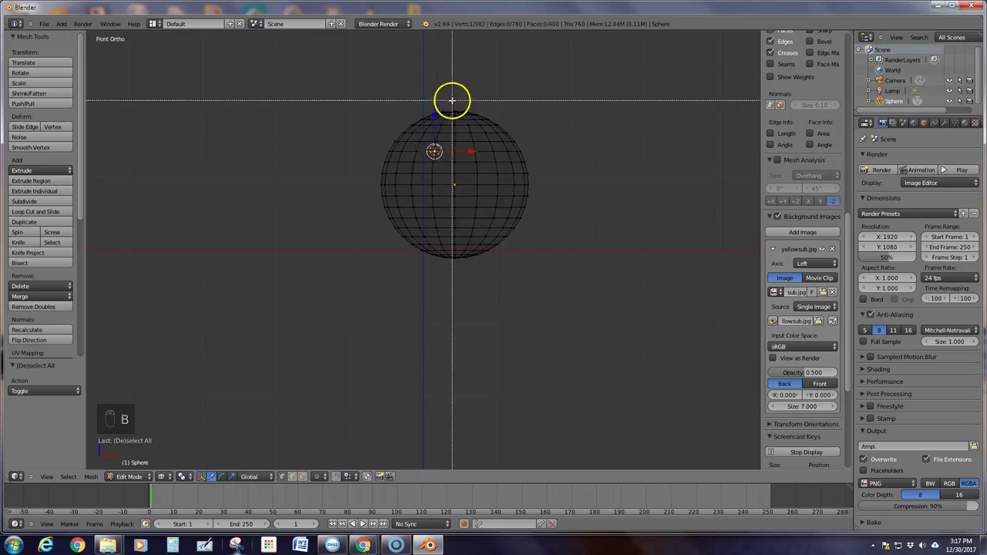
pyautogui.moveTo(449, 182); pyautogui.dragTo(581, 185)
pyautogui.moveTo(581, 185)
pyautogui.mouseDown(button='middle')
pyautogui.moveTo(538, 175)
pyautogui.moveTo(551, 201)
pyautogui.moveTo(586, 198)
pyautogui.moveTo(517, 214)
pyautogui.moveTo(517, 188)
pyautogui.moveTo(573, 178)
pyautogui.moveTo(578, 187)
pyautogui.mouseUp(button='middle')
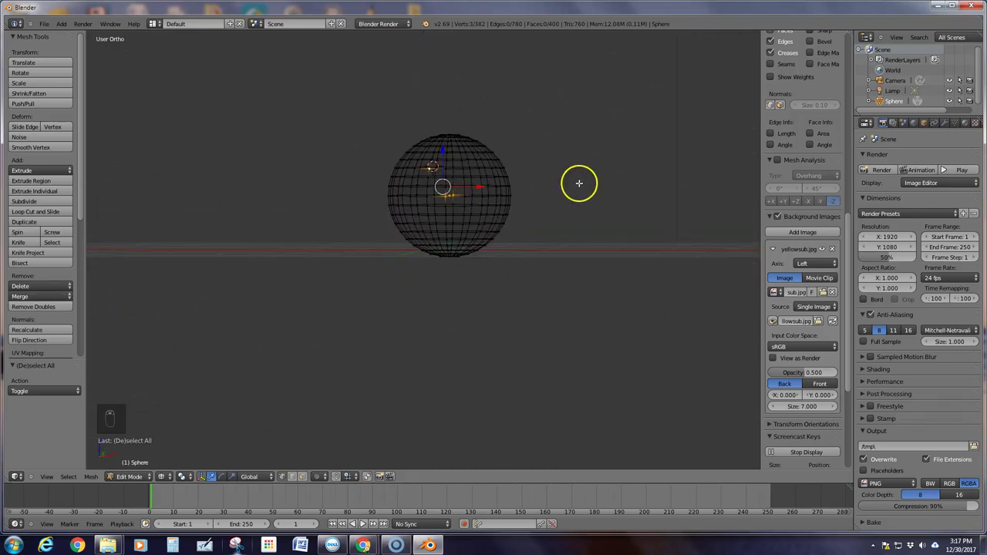
# Step: Select the whole sphere mesh and return to Object Mode with solid display
pyautogui.press('a')
pyautogui.press('a')
pyautogui.press('z')
pyautogui.press('Tab')
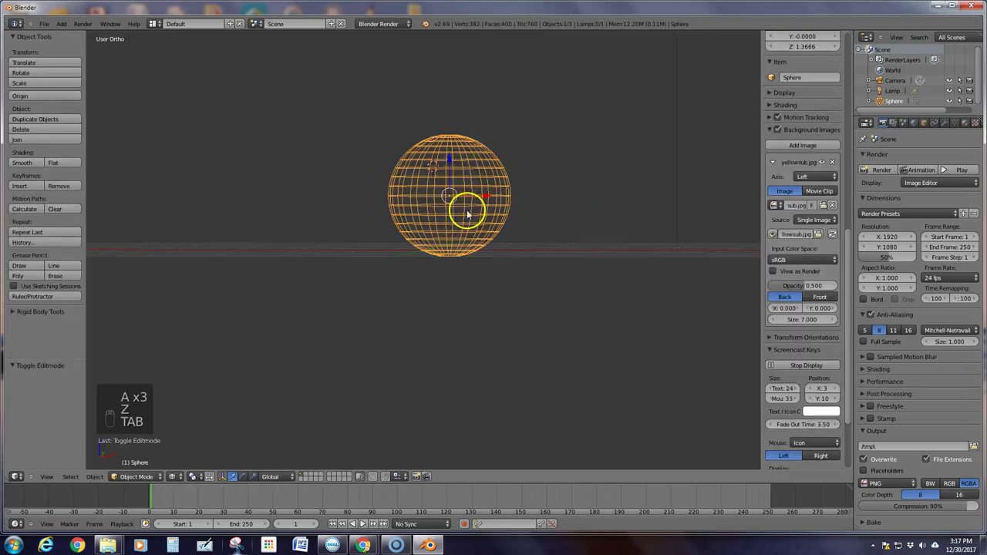
pyautogui.press('z')
pyautogui.press('Tab')
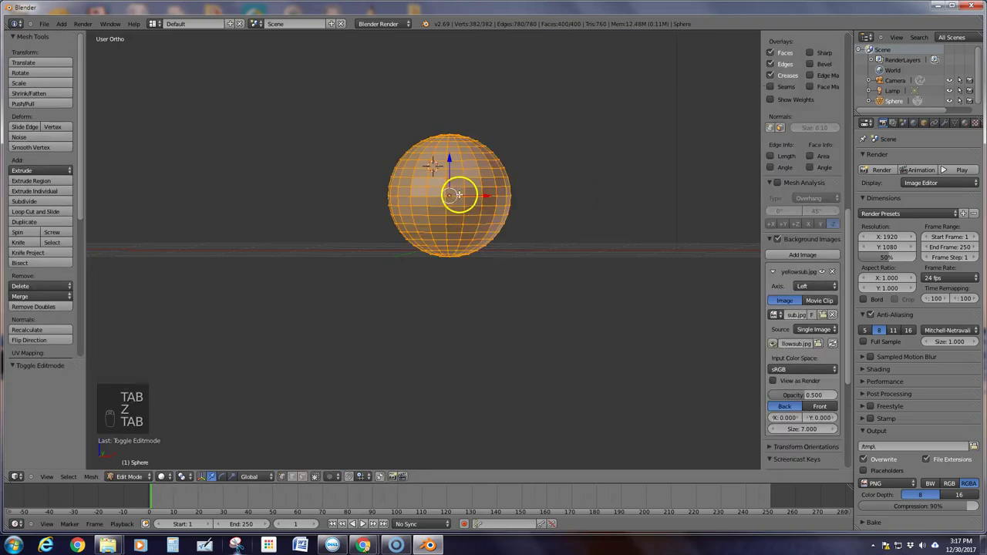
pyautogui.press('Tab')
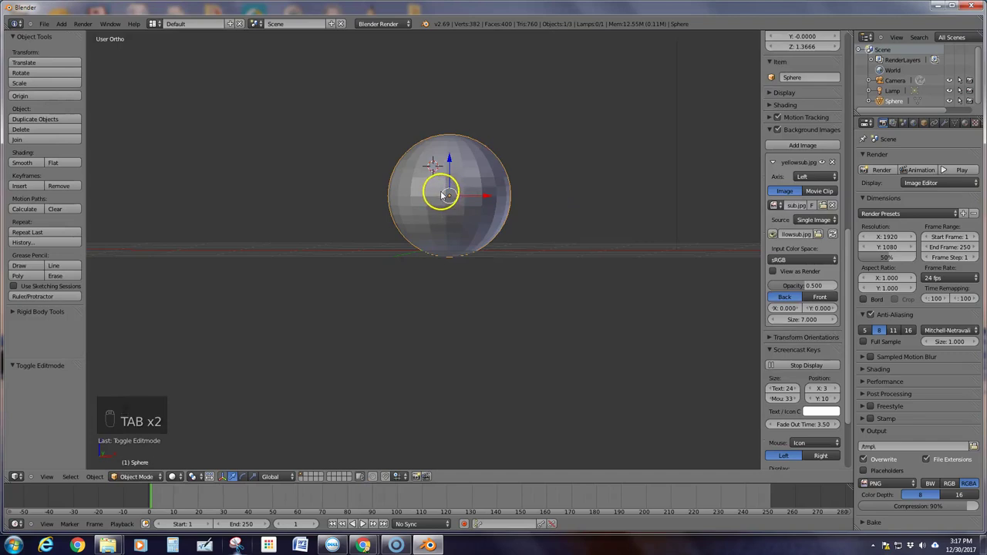
# Step: In Edit Mode, clear the selection, box-select one front vertex in solid display, and check it in wireframe display
pyautogui.press('b')
pyautogui.press('b')
pyautogui.press('b')
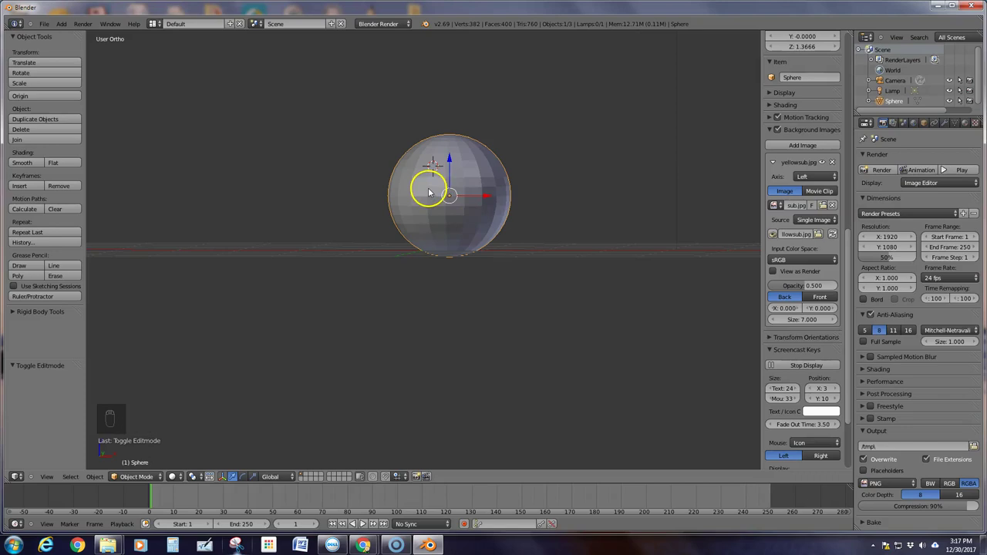
pyautogui.press('Tab')
pyautogui.press('a')
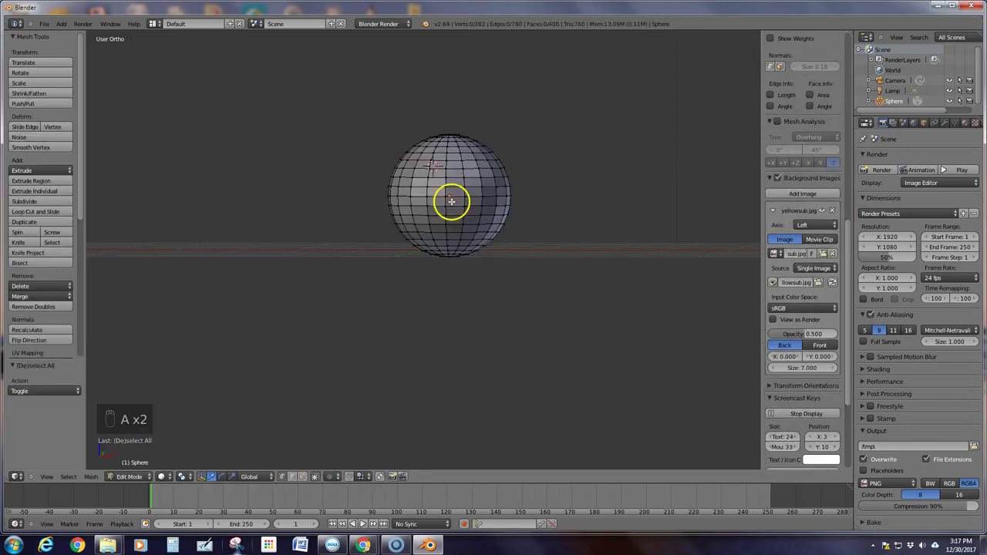
pyautogui.press('b')
pyautogui.moveTo(440, 192); pyautogui.dragTo(448, 203)
pyautogui.moveTo(558, 209); pyautogui.dragTo(530, 204, button='middle')
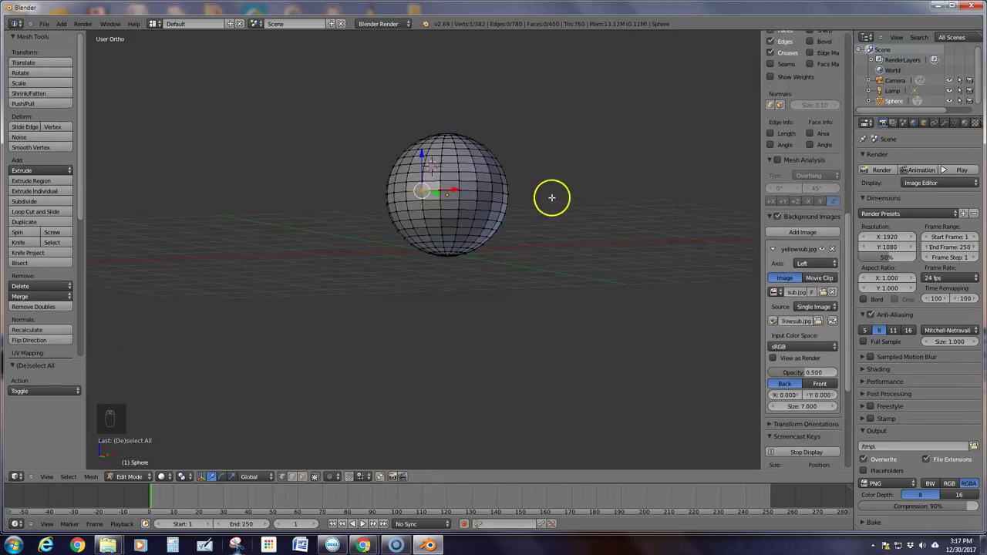
pyautogui.press('z')
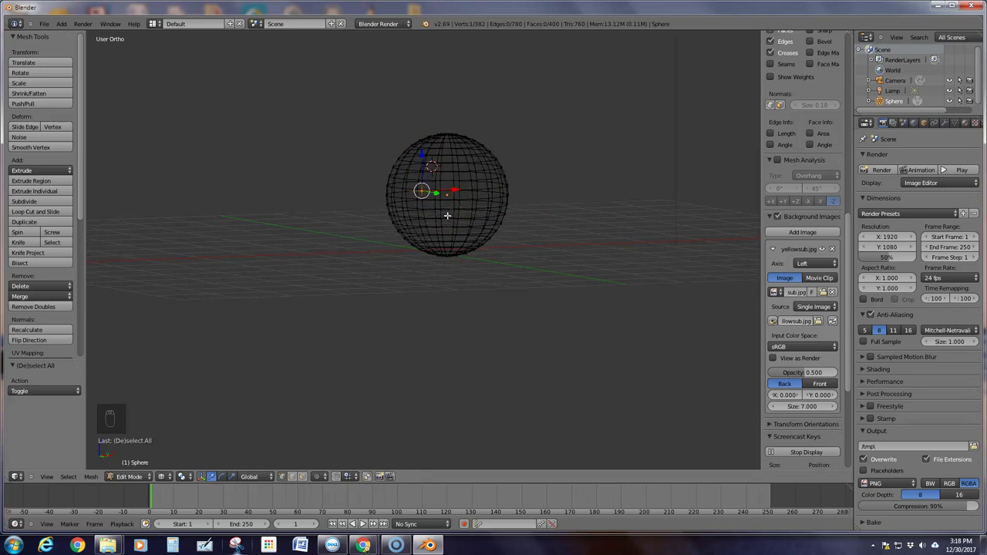
# Step: Deselect the mesh, leave Edit Mode and reselect the sphere as an object in wireframe display
pyautogui.press('a')
pyautogui.press('z')
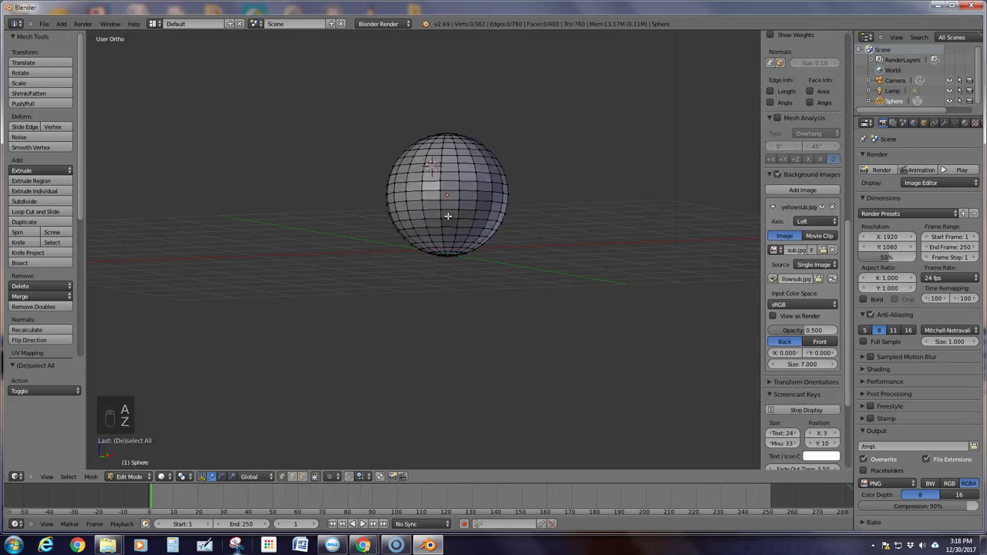
pyautogui.press('Tab')
pyautogui.press('z')
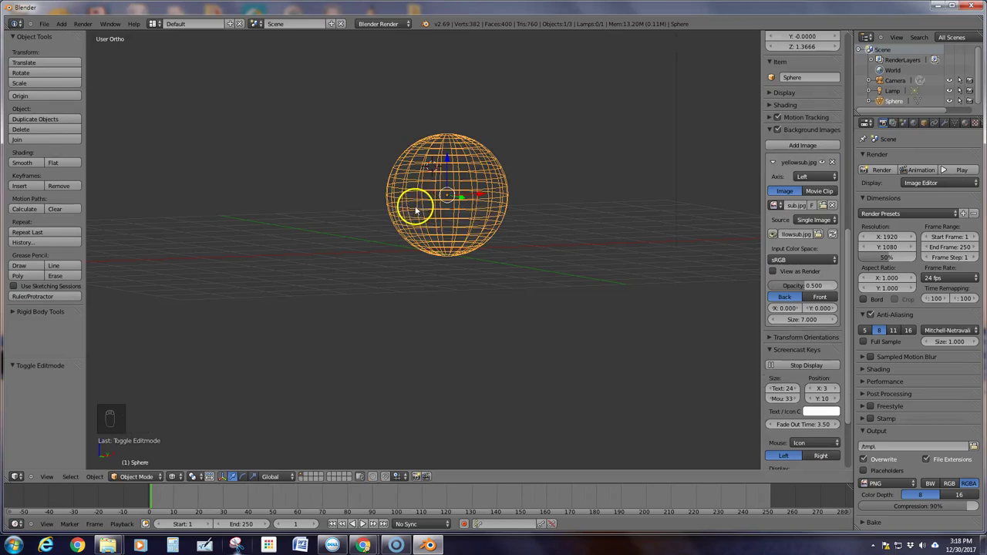
pyautogui.press('a')
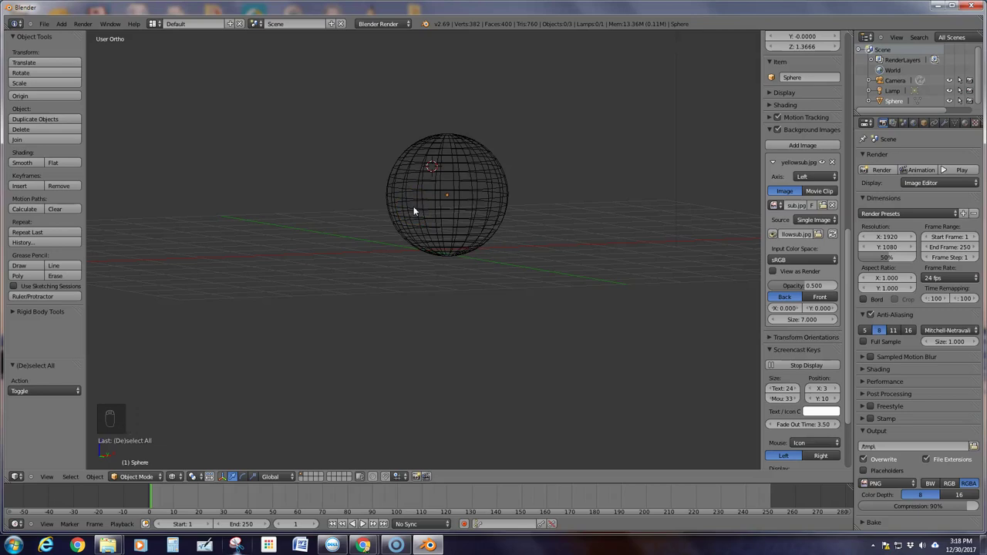
pyautogui.rightClick(461, 196)
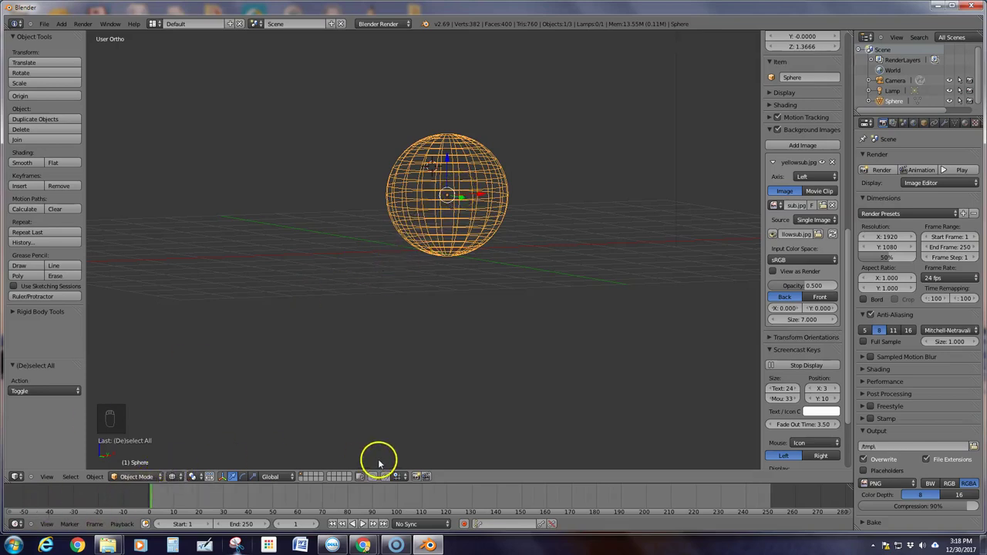
# Step: Shift the sphere along the X axis, then move it freely by about X -0.075, Y 0.018 and Z -0.614
pyautogui.scroll(-2, 396, 444)
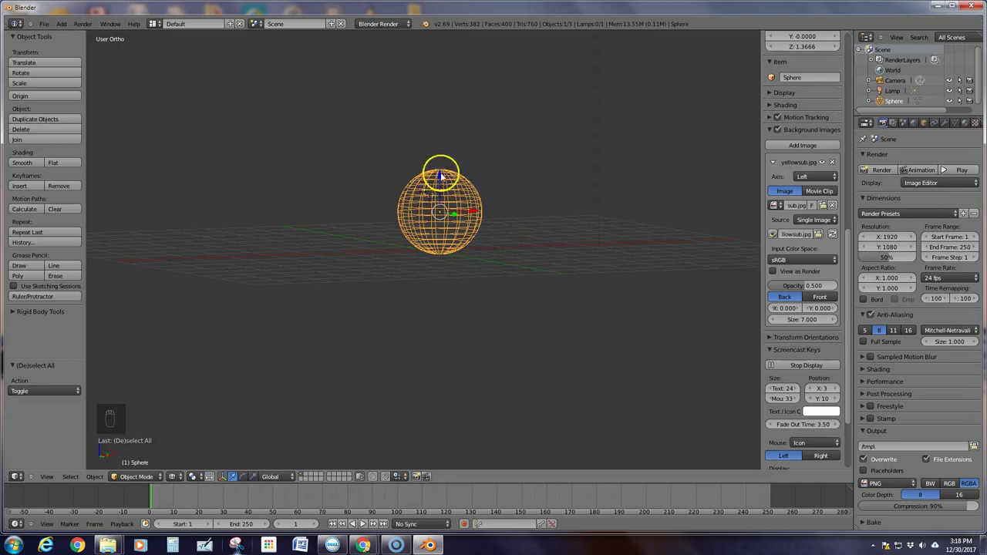
pyautogui.moveTo(466, 212); pyautogui.dragTo(453, 202)
pyautogui.moveTo(502, 200); pyautogui.dragTo(507, 229, button='right')
pyautogui.moveTo(505, 231); pyautogui.dragTo(463, 180)
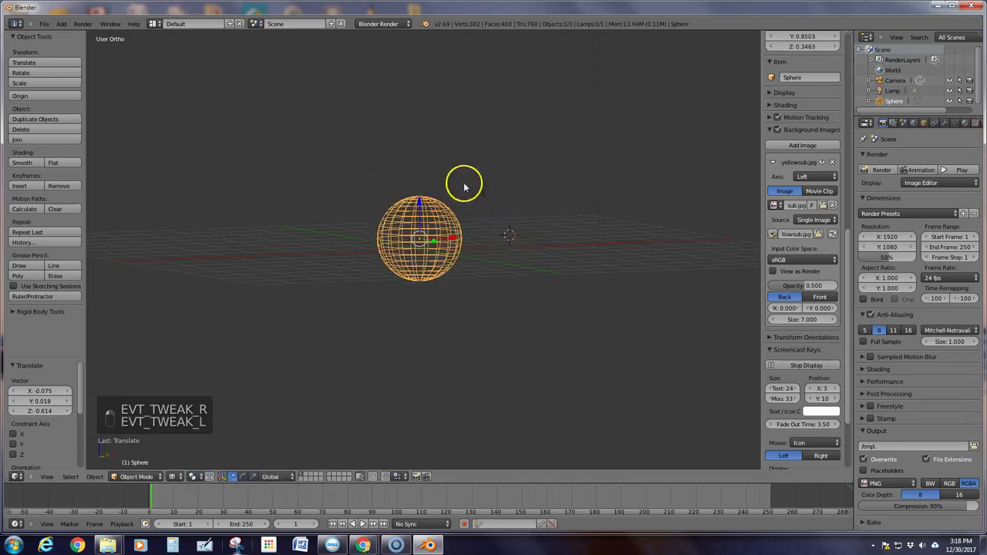
# Step: Place the 3D cursor near the lower edge of the sphere
pyautogui.click(286, 273)
pyautogui.scroll(3, 407, 260)
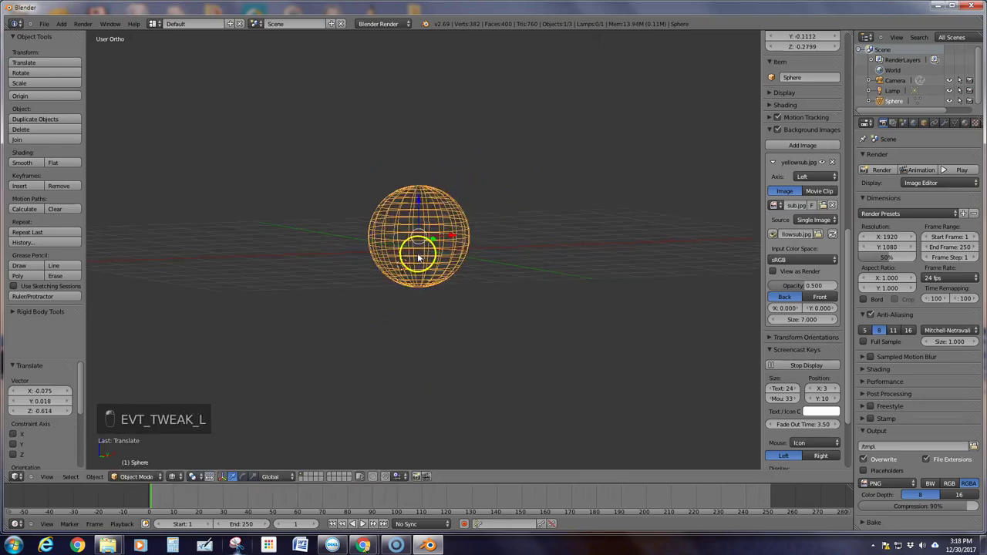
pyautogui.click(383, 283)
pyautogui.scroll(2, 502, 277)
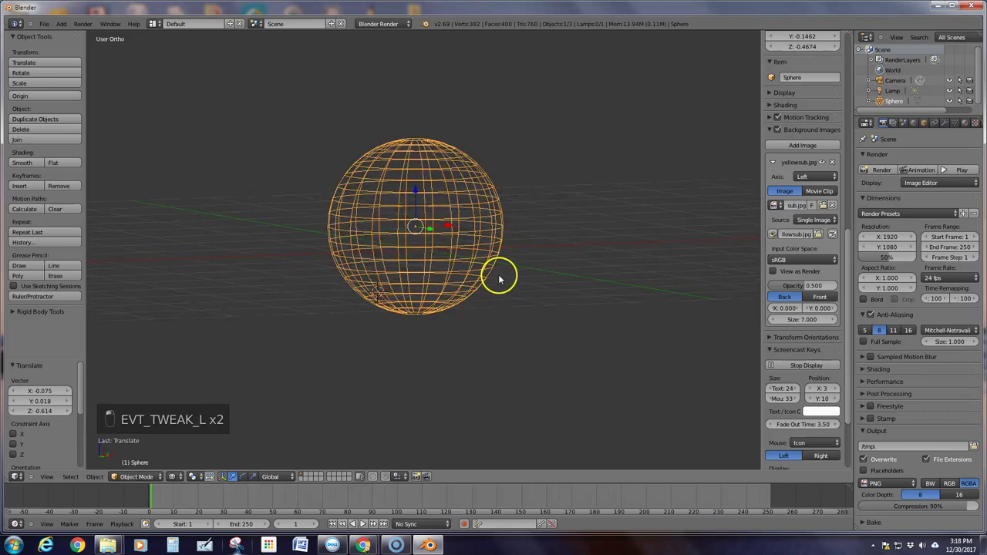
# Step: Move the sphere about 0.15 units along the Y axis only
pyautogui.moveTo(500, 283); pyautogui.dragTo(452, 280, button='middle')
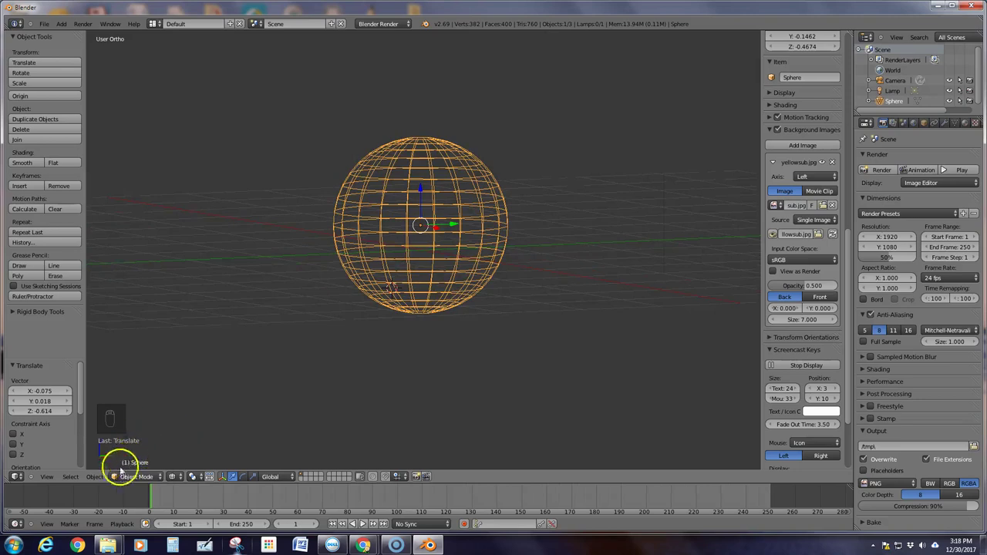
pyautogui.moveTo(345, 351); pyautogui.dragTo(198, 452, button='middle')
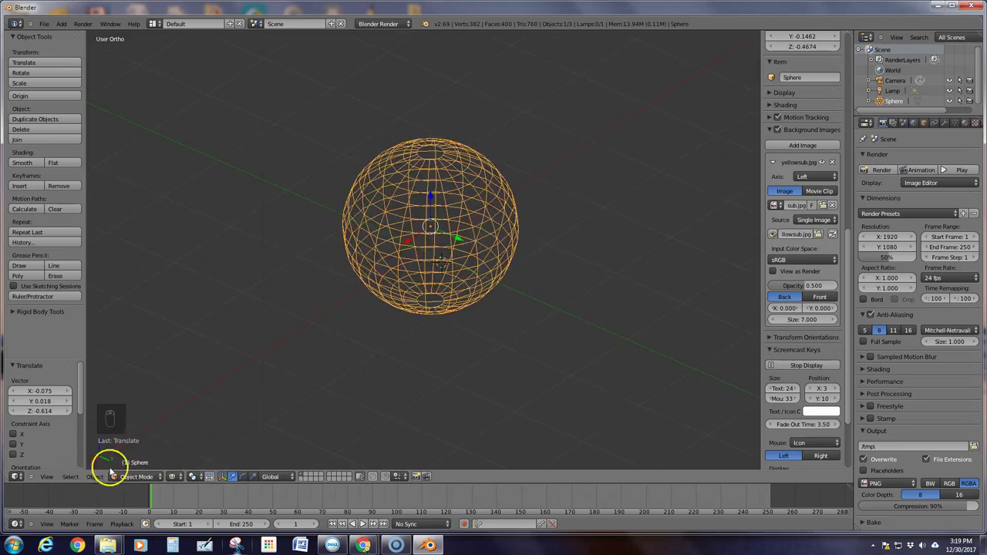
pyautogui.scroll(-2, 172, 434)
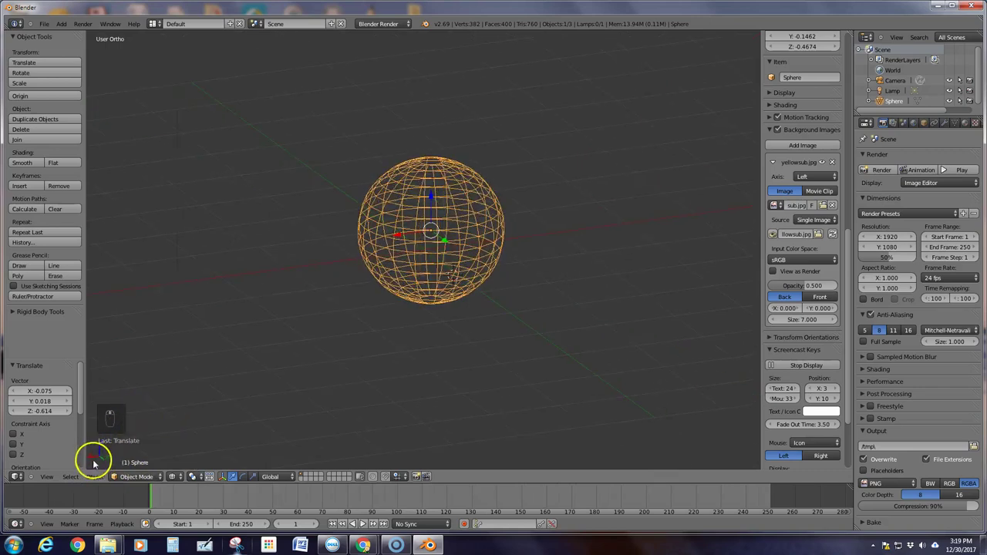
pyautogui.moveTo(458, 352); pyautogui.dragTo(311, 233, button='middle')
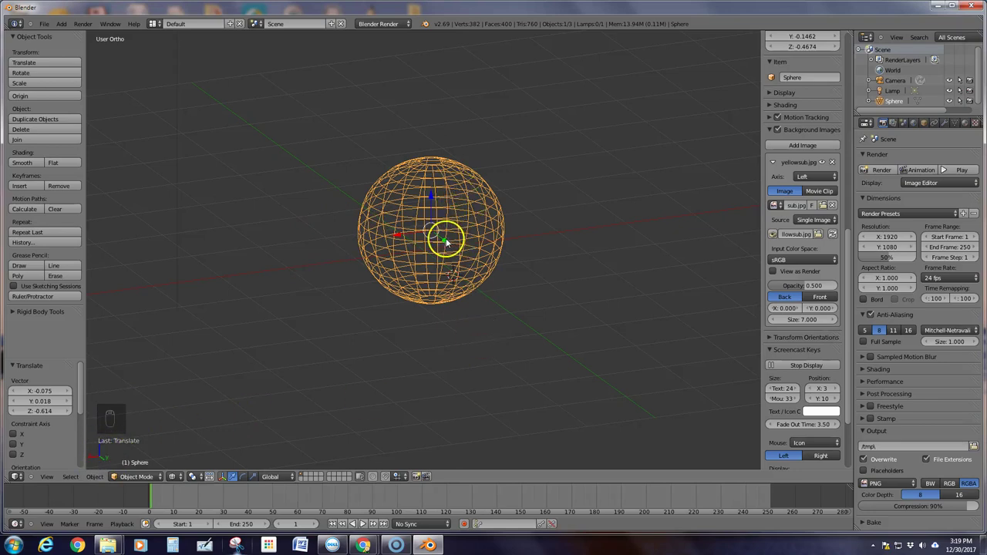
pyautogui.press('g')
pyautogui.press('y')
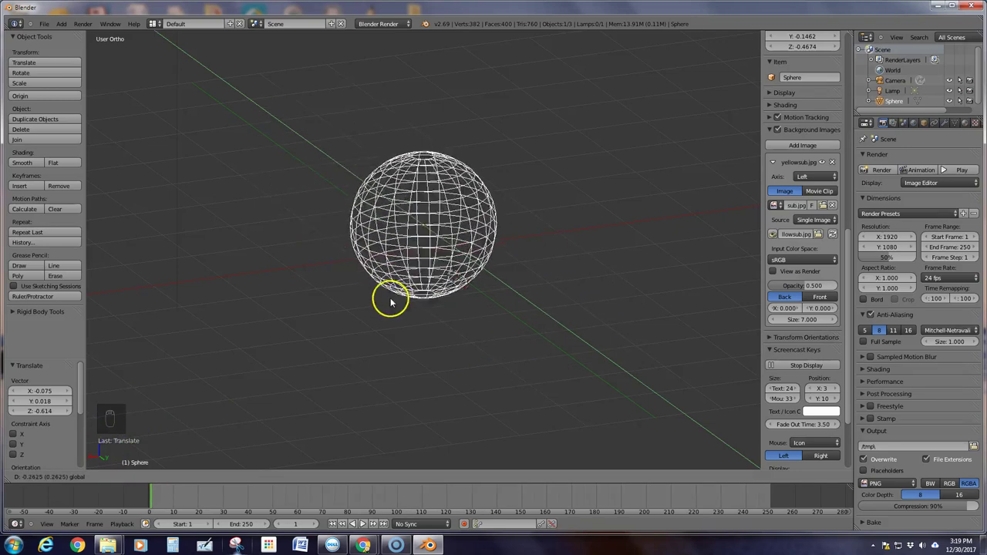
pyautogui.click(441, 279)
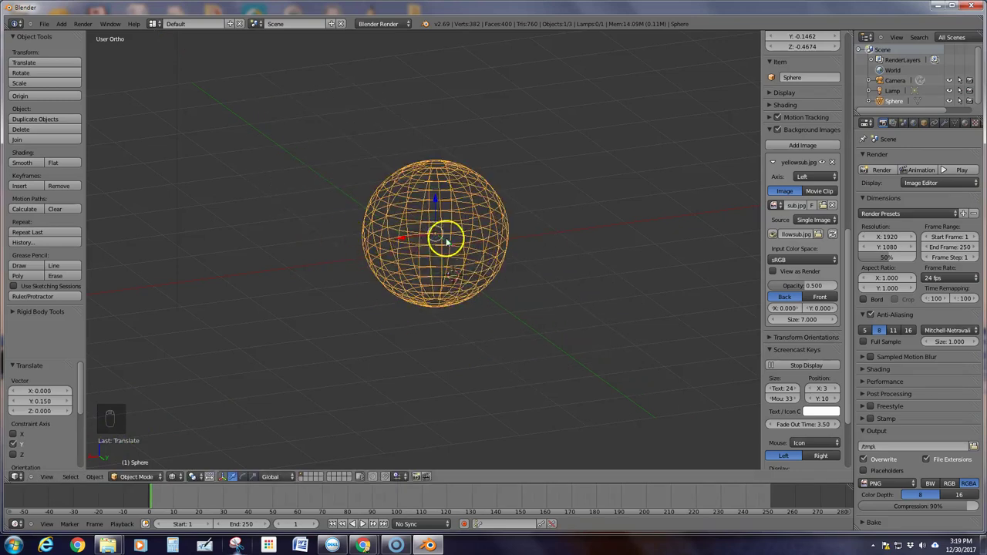
# Step: Raise the sphere about 0.279 units along Z and shift it about 0.182 units along X
pyautogui.moveTo(435, 202)
pyautogui.mouseDown()
pyautogui.moveTo(440, 110)
pyautogui.moveTo(447, 242)
pyautogui.moveTo(423, 128)
pyautogui.moveTo(460, 340)
pyautogui.moveTo(445, 192)
pyautogui.mouseUp()
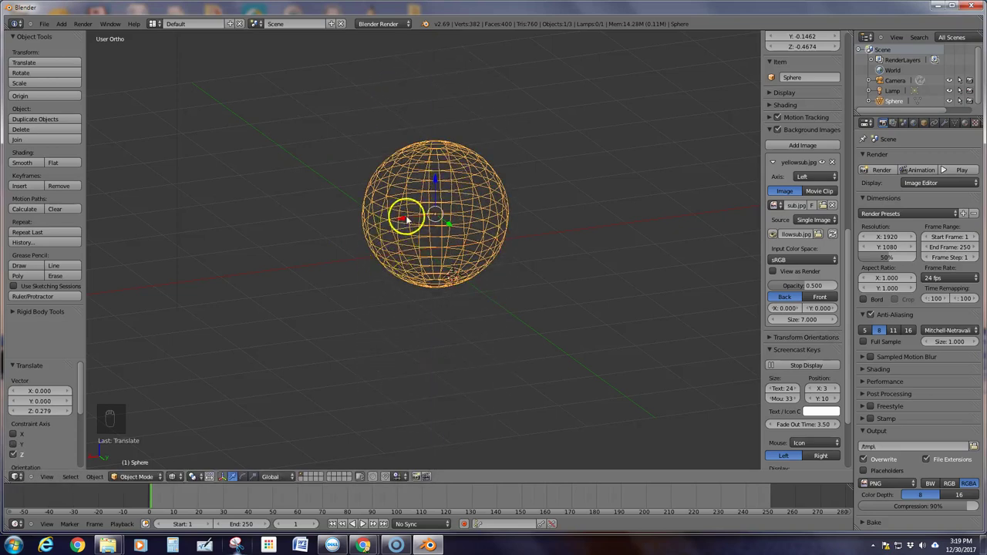
pyautogui.moveTo(401, 219); pyautogui.dragTo(390, 238)
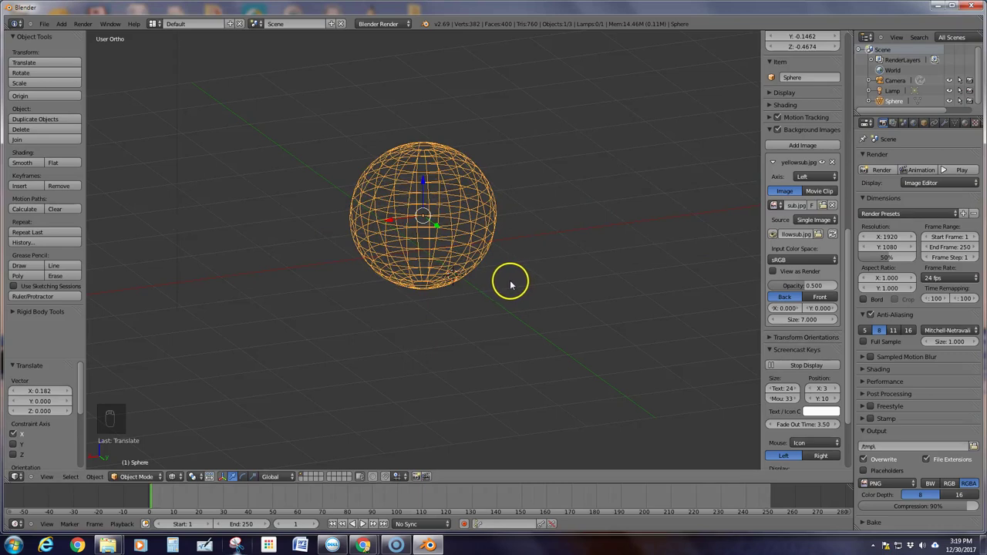
# Step: Try moving the sphere freely by about X 0.816, Y -0.243 and Z -0.299, and undo that move
pyautogui.press('g')
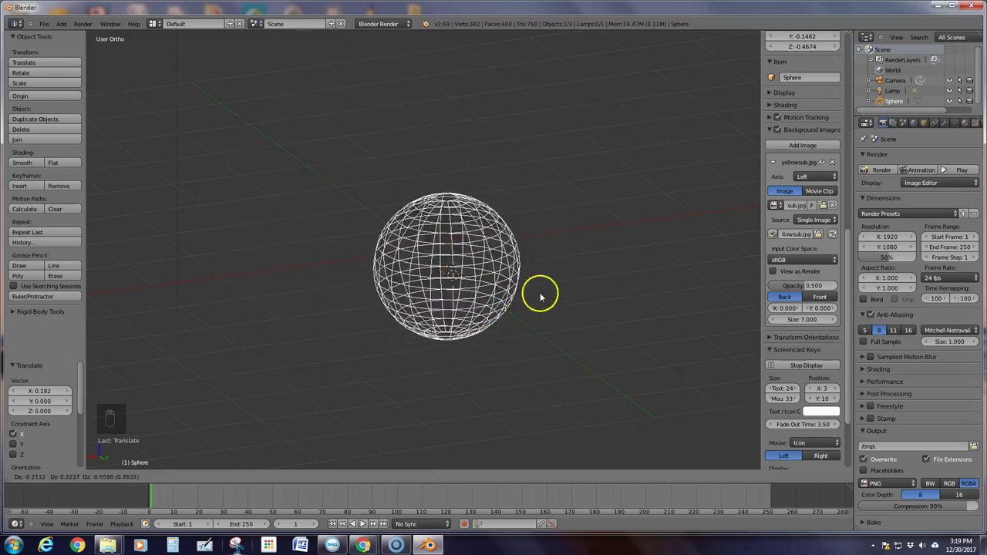
pyautogui.click(443, 301)
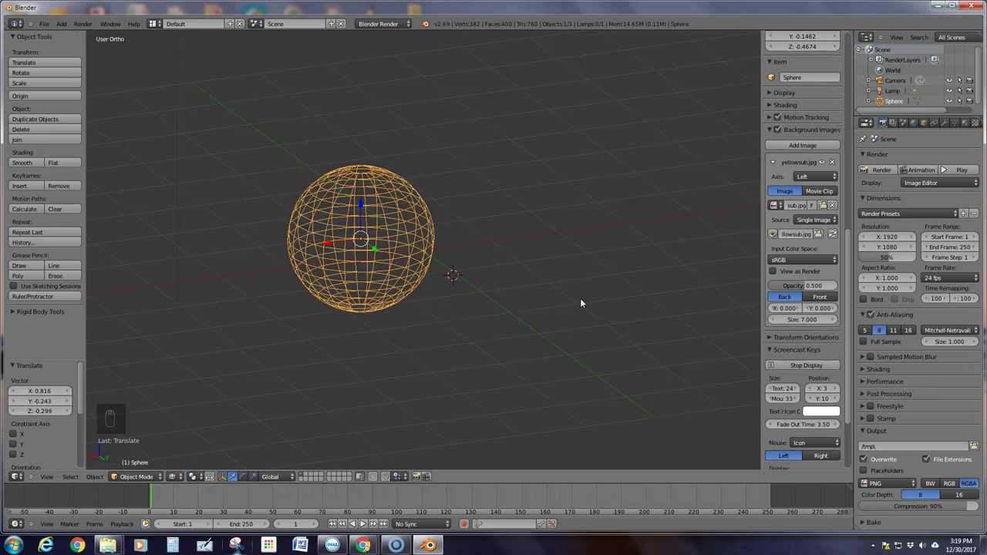
pyautogui.hotkey('ctrl', 'z')
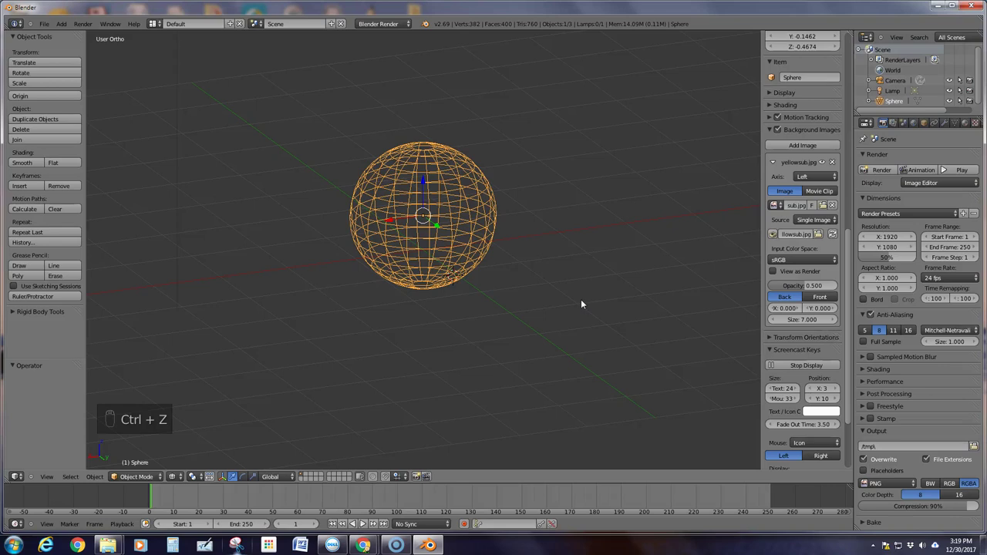
# Step: Undo the earlier moves of the sphere, then start another move and cancel it
pyautogui.hotkey('ctrl', 'z')
pyautogui.hotkey('ctrl', 'z')
pyautogui.hotkey('ctrl', 'z')
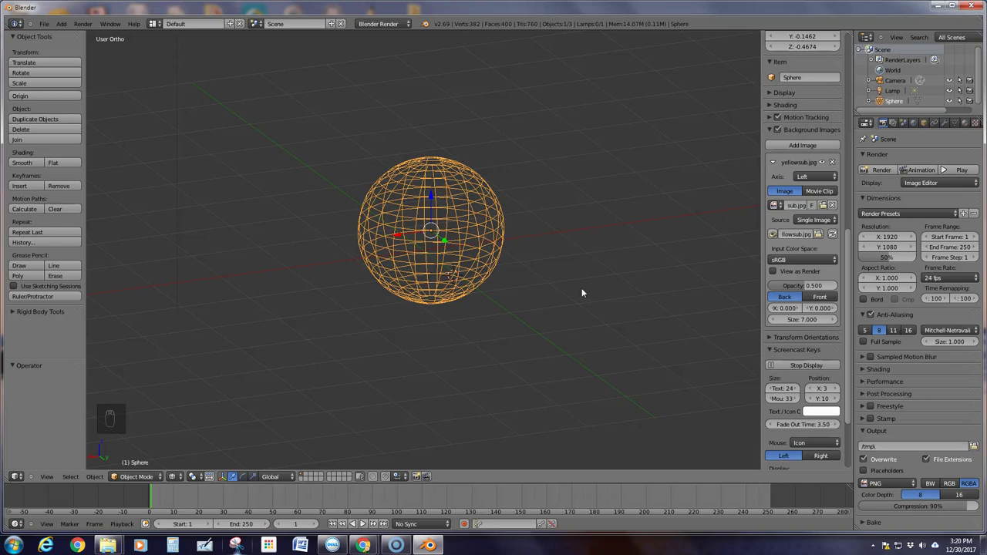
pyautogui.press('g')
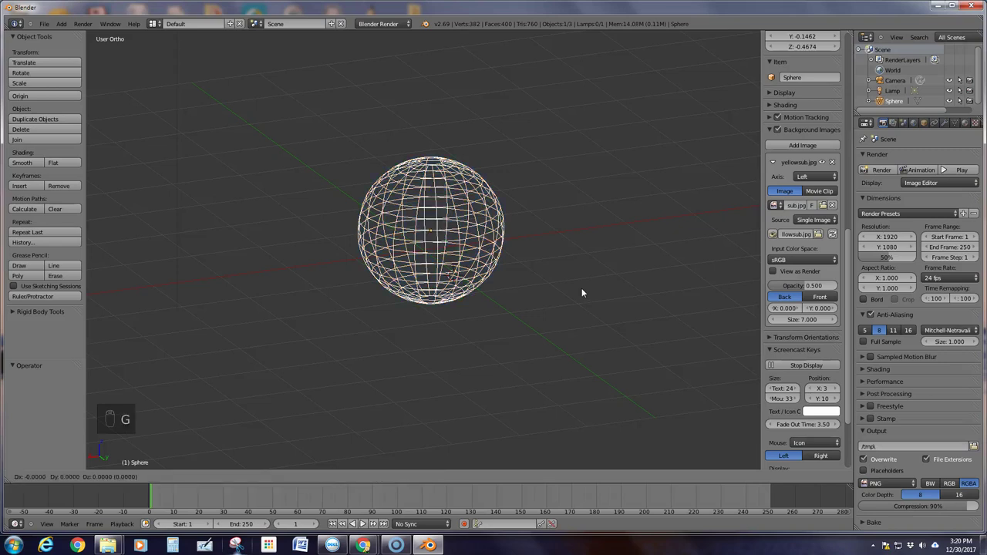
pyautogui.rightClick(494, 379)
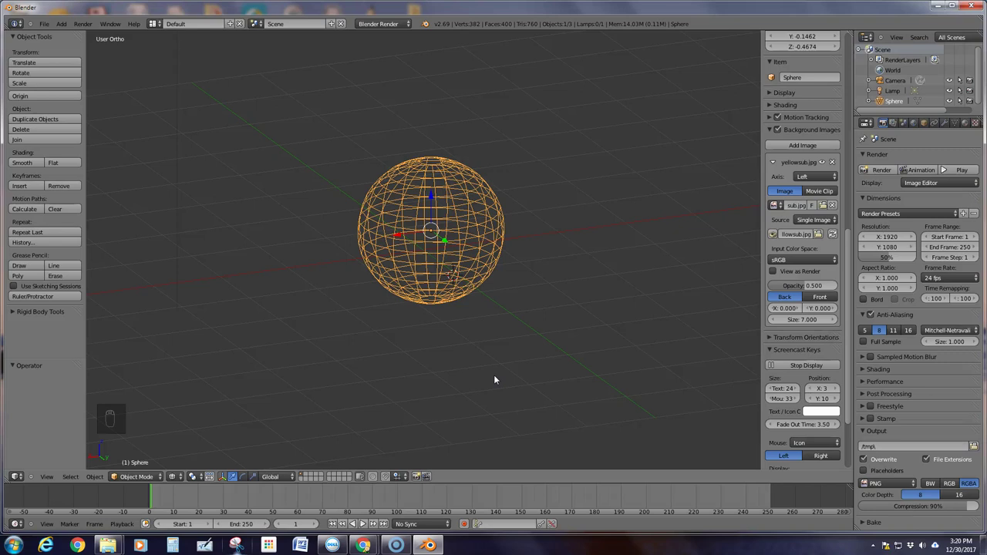
# Step: Scale the sphere uniformly by about 2.229 and rotate it with Trackball by about -146° and -254°
pyautogui.press('s')
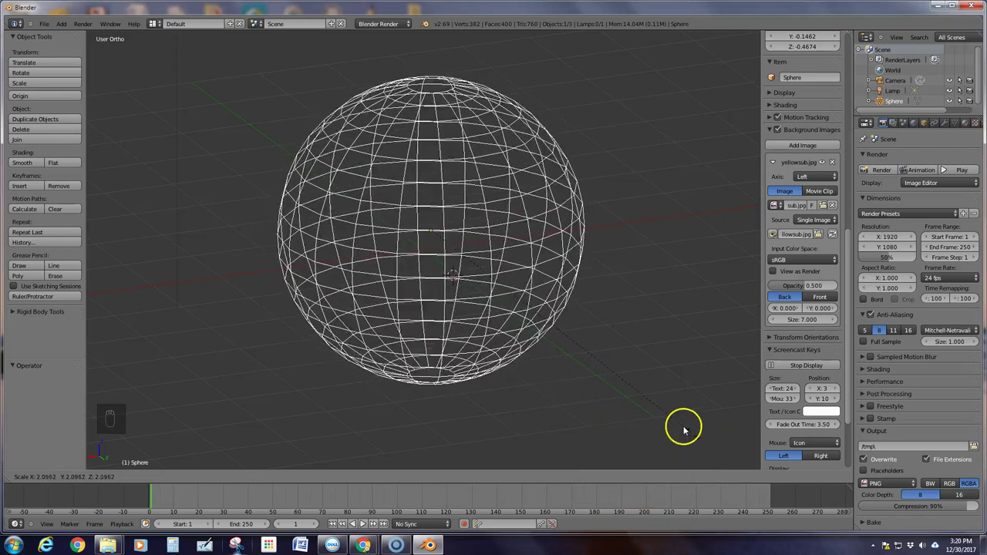
pyautogui.click(705, 444)
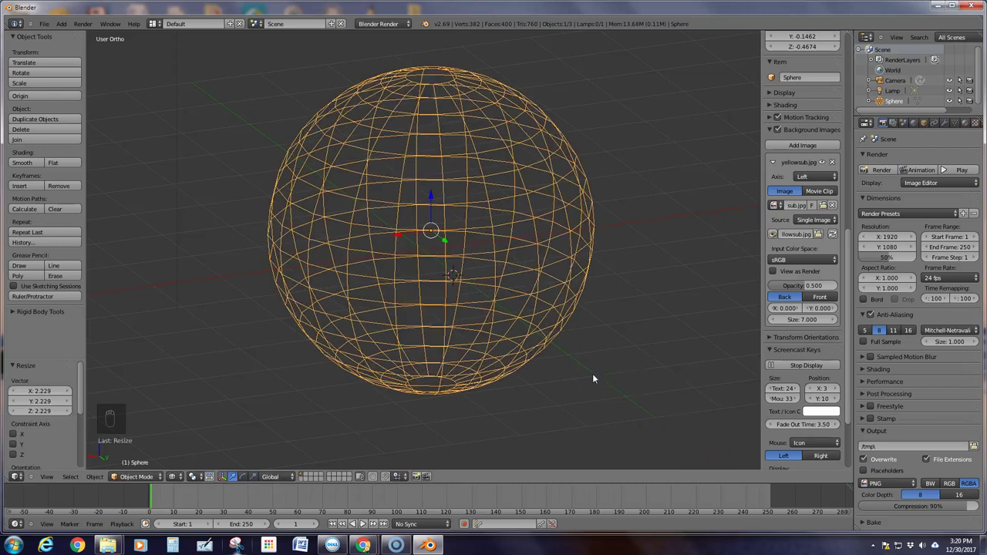
pyautogui.press('r')
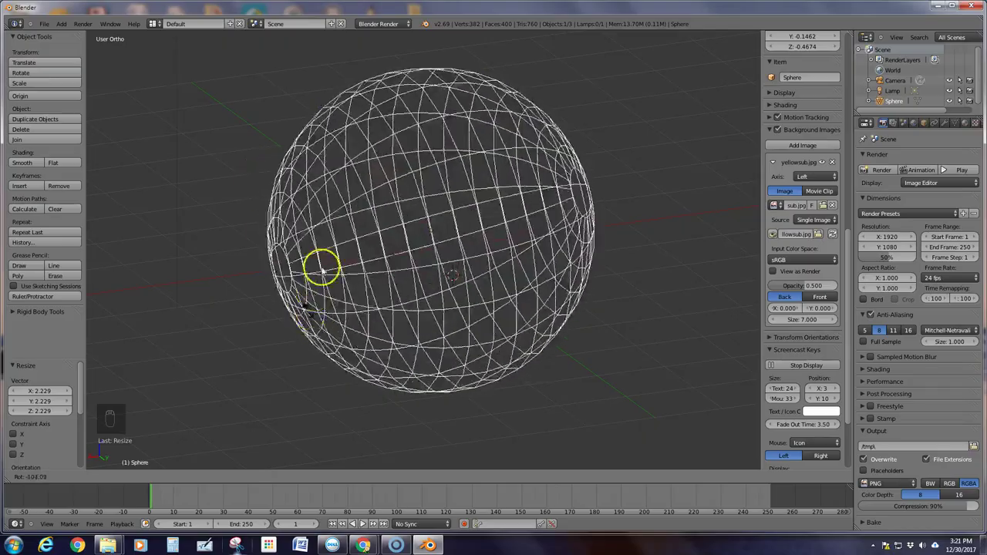
pyautogui.press('r')
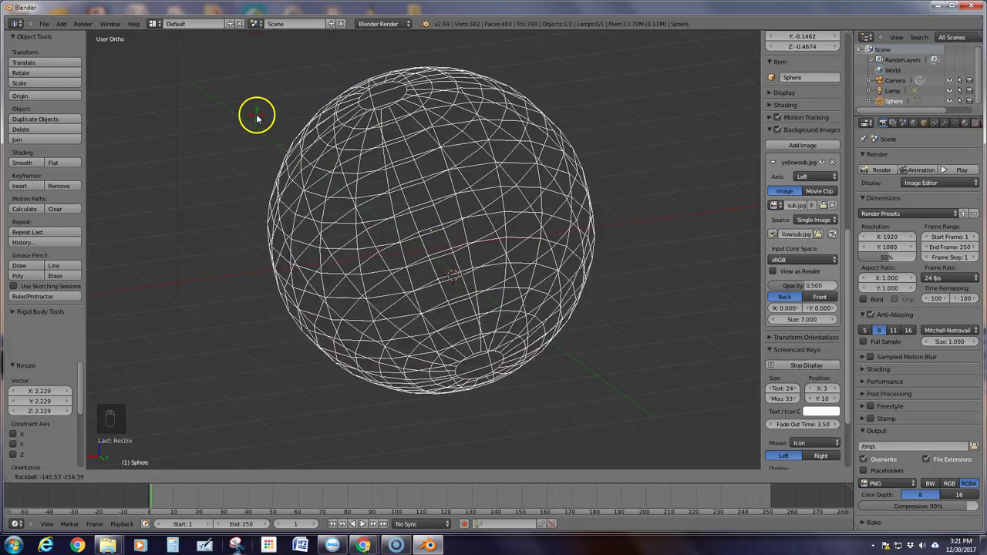
pyautogui.click(257, 112)
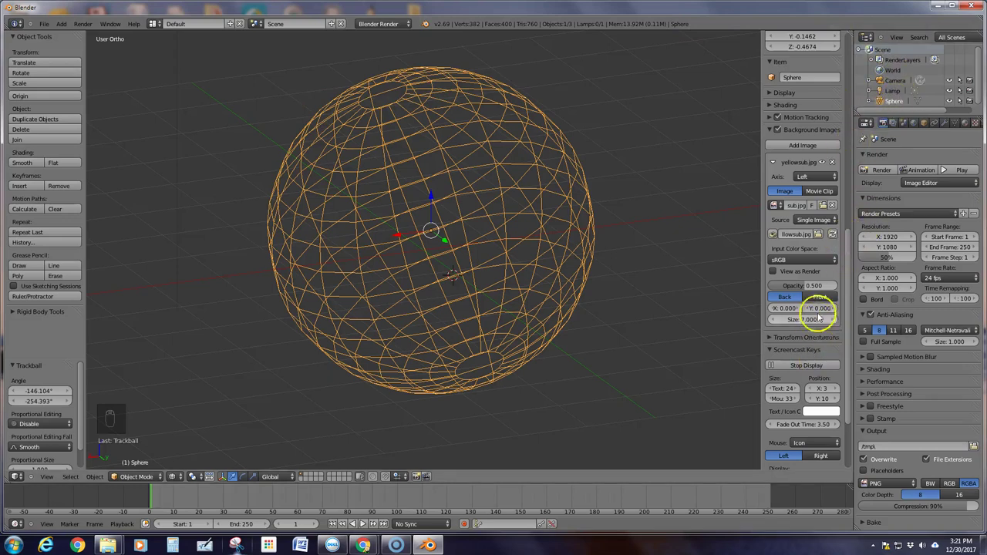
# Step: Rename the sphere object as Ball and delete it from the scene
pyautogui.doubleClick(894, 101)
pyautogui.press('BackSpace')
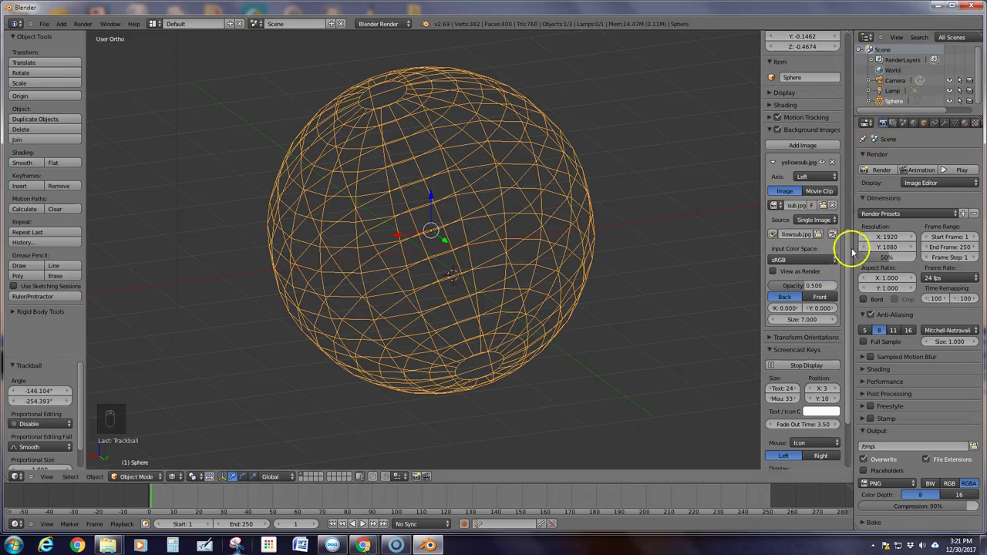
pyautogui.moveTo(850, 238); pyautogui.dragTo(855, 155)
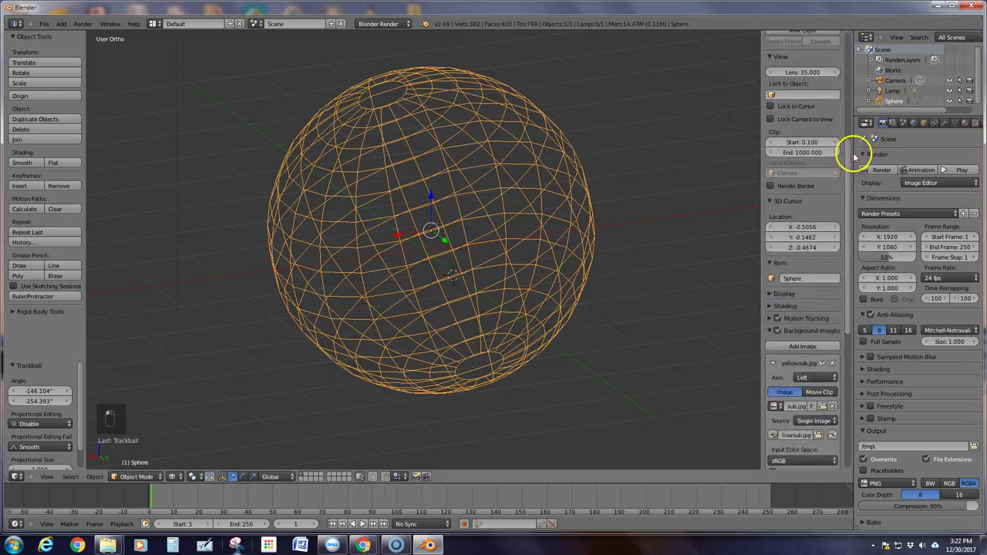
pyautogui.click(793, 279)
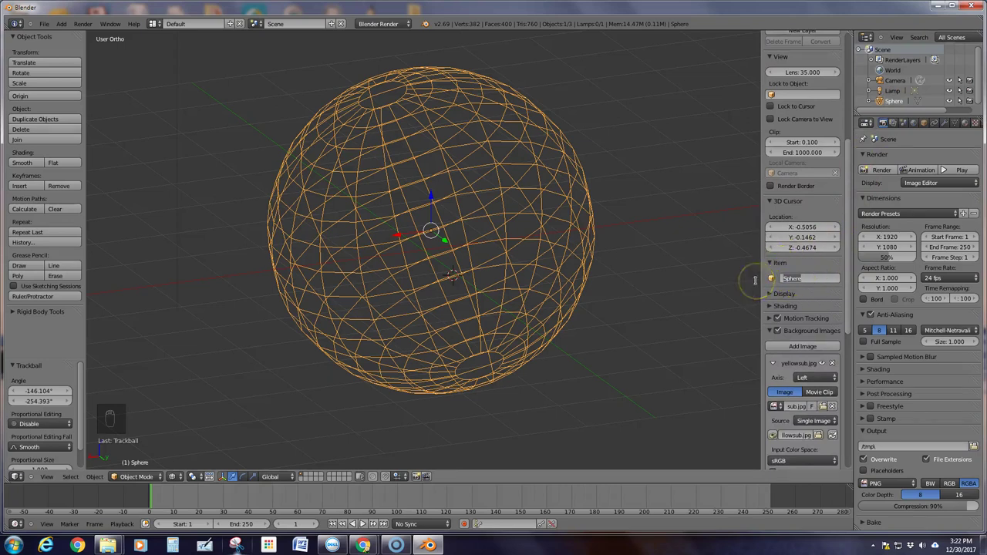
pyautogui.press('Return')
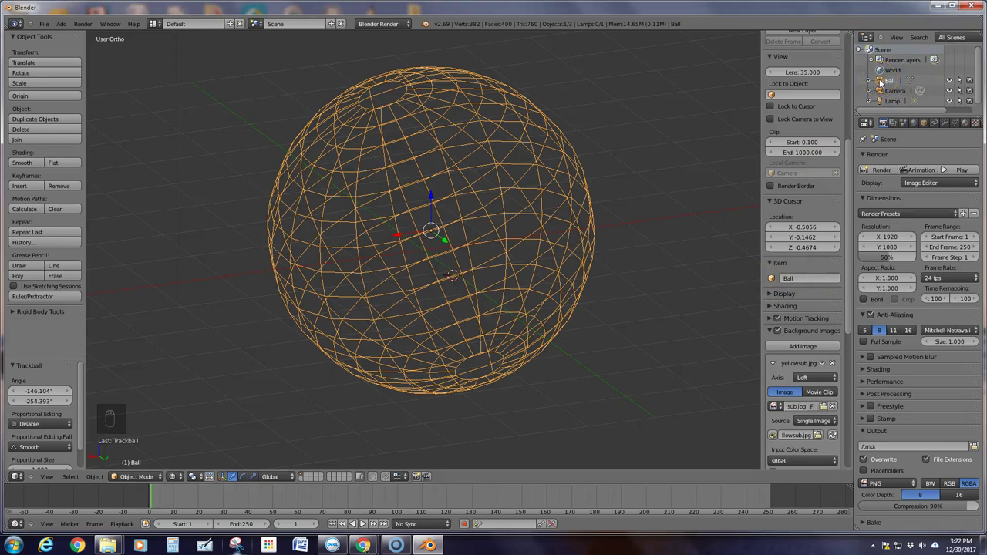
pyautogui.press('x')
pyautogui.click(424, 227)
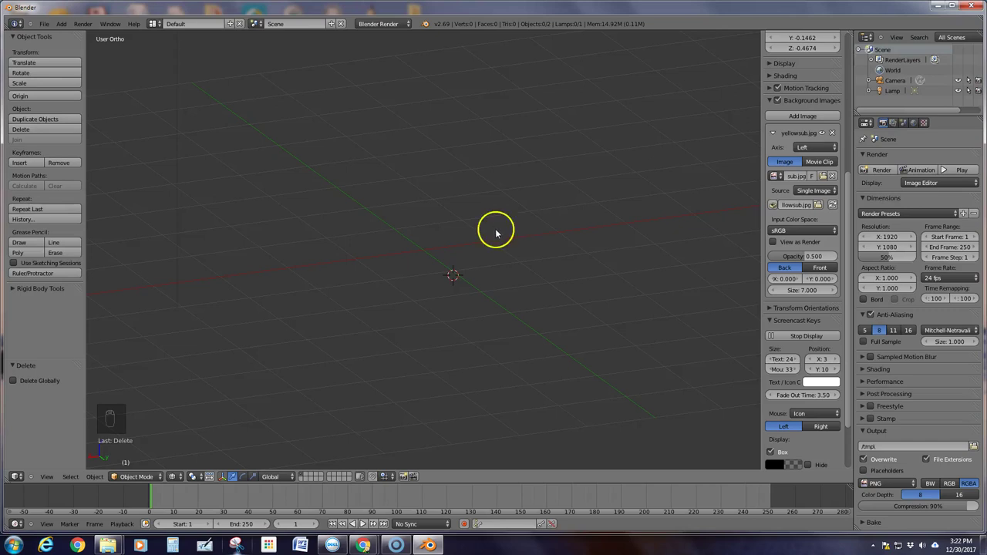
# Step: Start saving the scene as a new file and browse from the C: drive to the personal folder inside Users
pyautogui.click(44, 24)
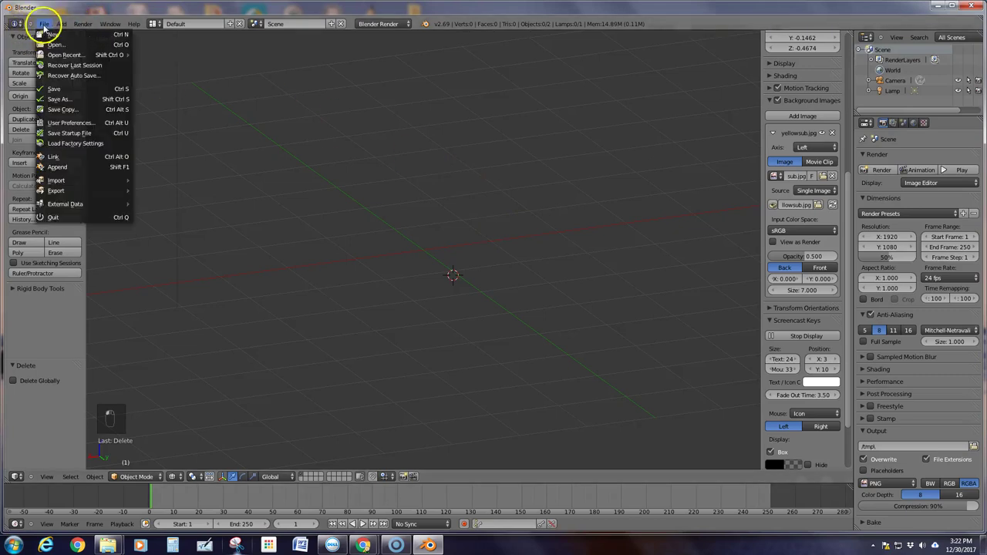
pyautogui.click(44, 24)
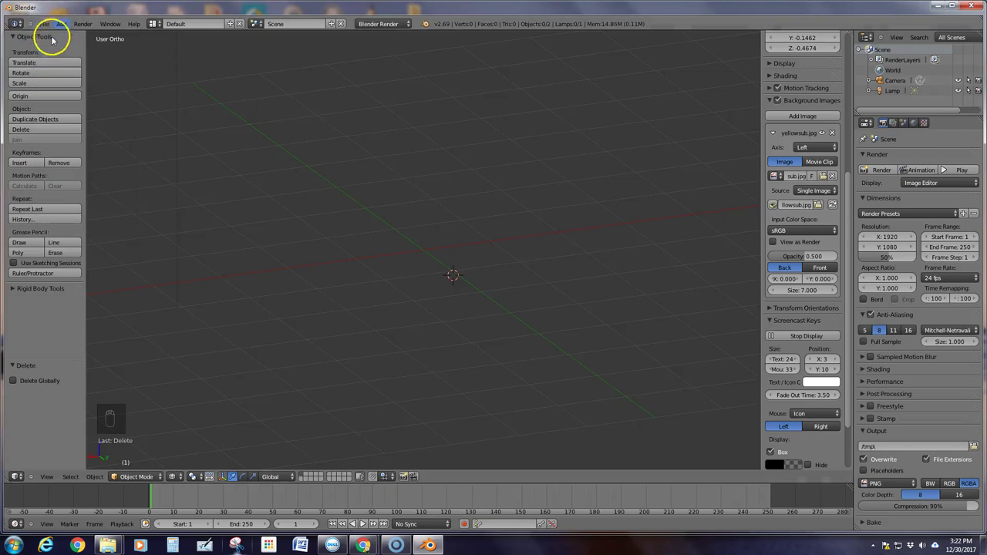
pyautogui.click(44, 24)
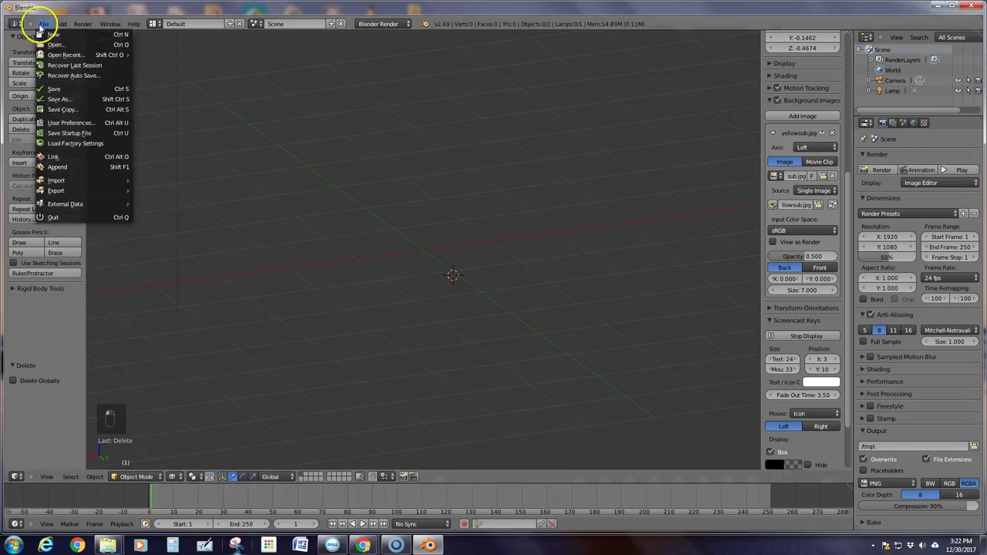
pyautogui.click(61, 98)
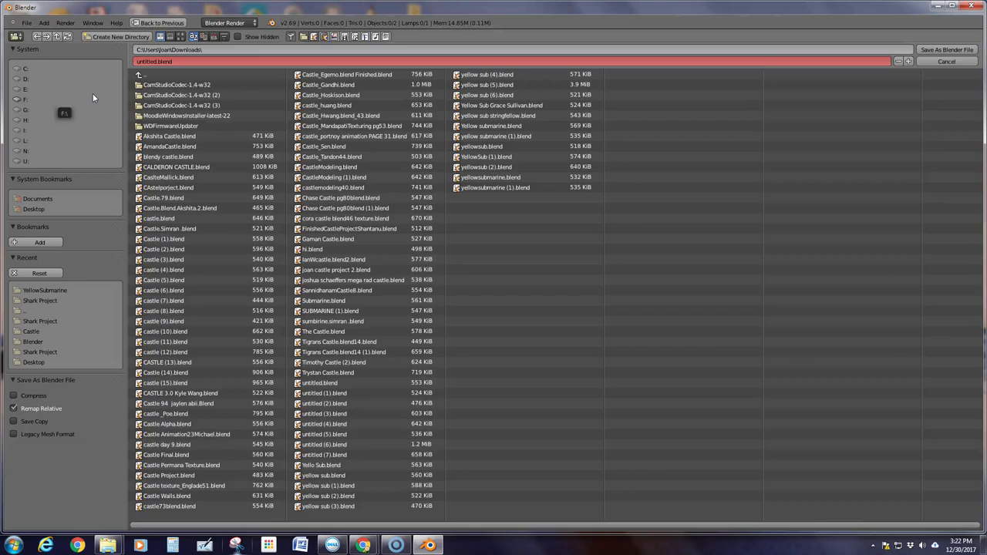
pyautogui.click(44, 105)
pyautogui.click(39, 70)
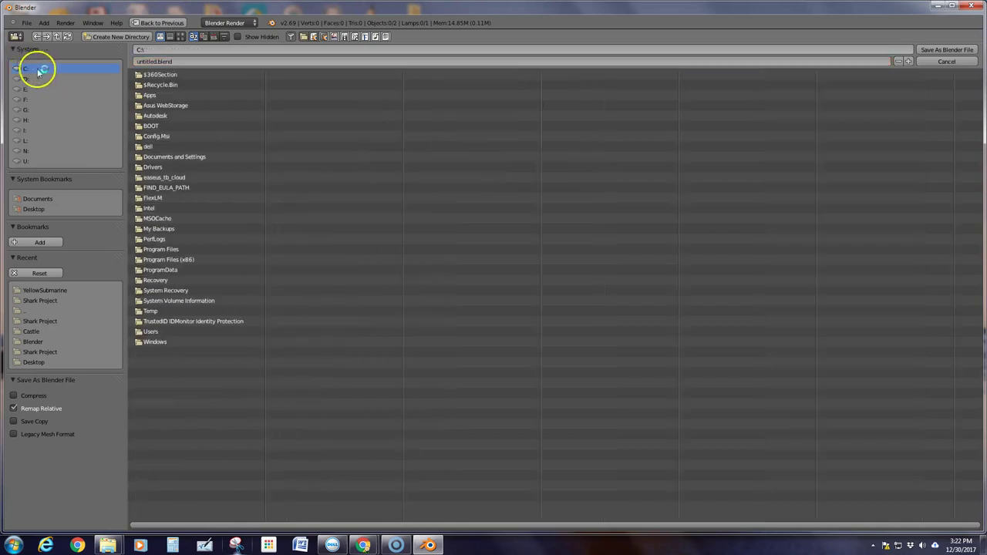
pyautogui.click(155, 332)
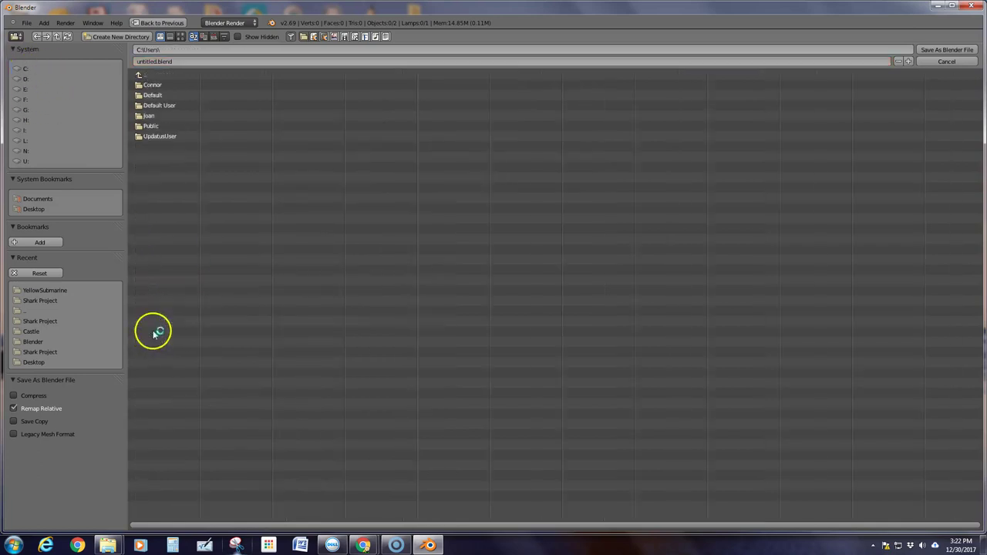
pyautogui.click(149, 116)
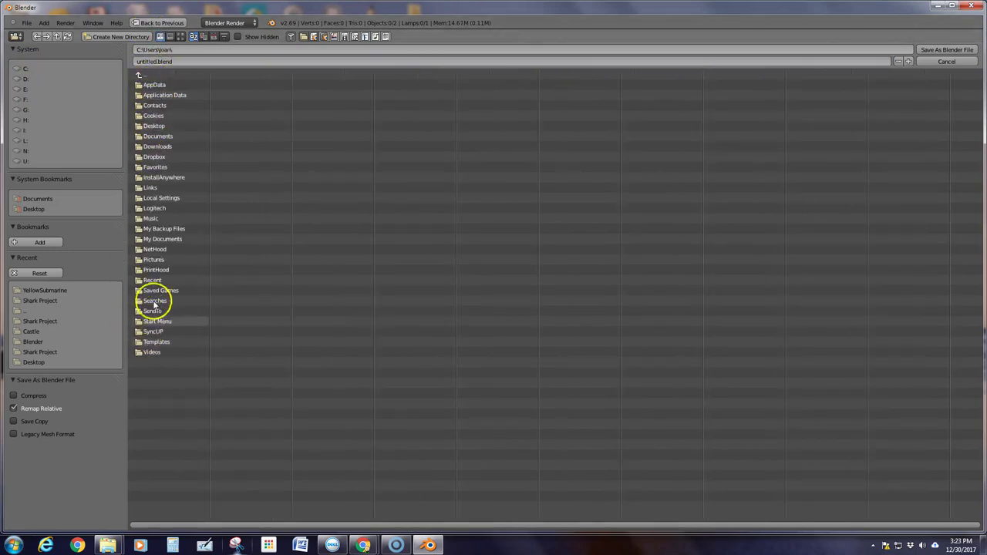
pyautogui.click(155, 166)
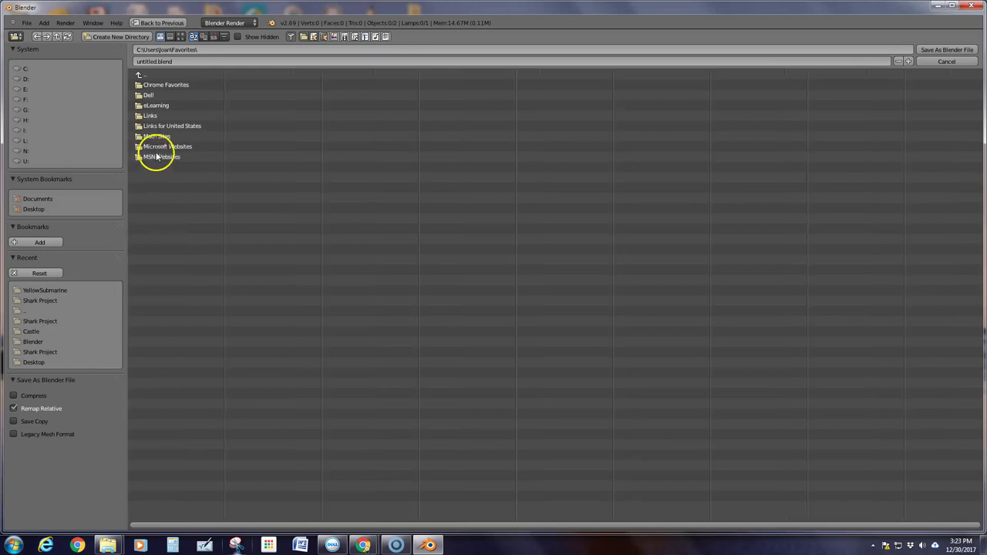
pyautogui.click(141, 74)
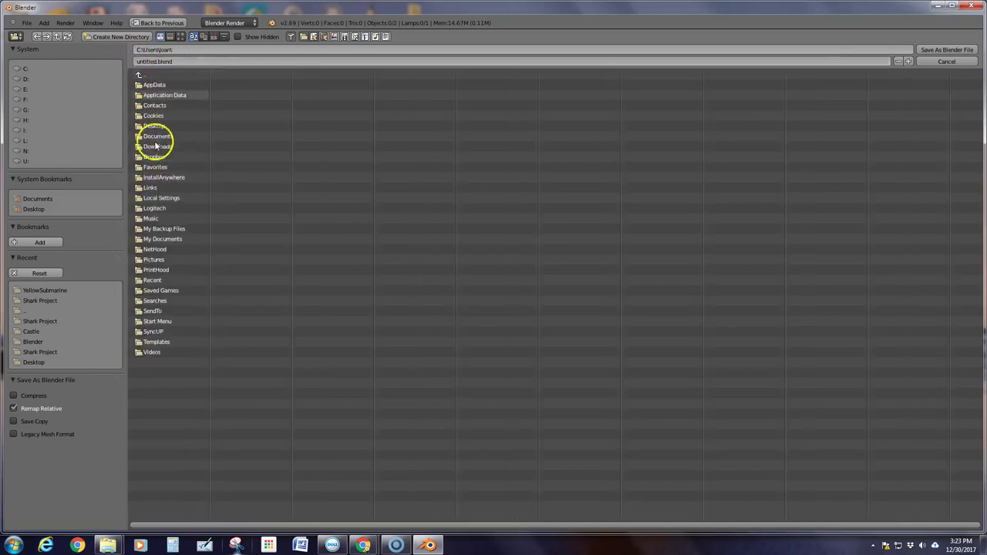
pyautogui.click(155, 136)
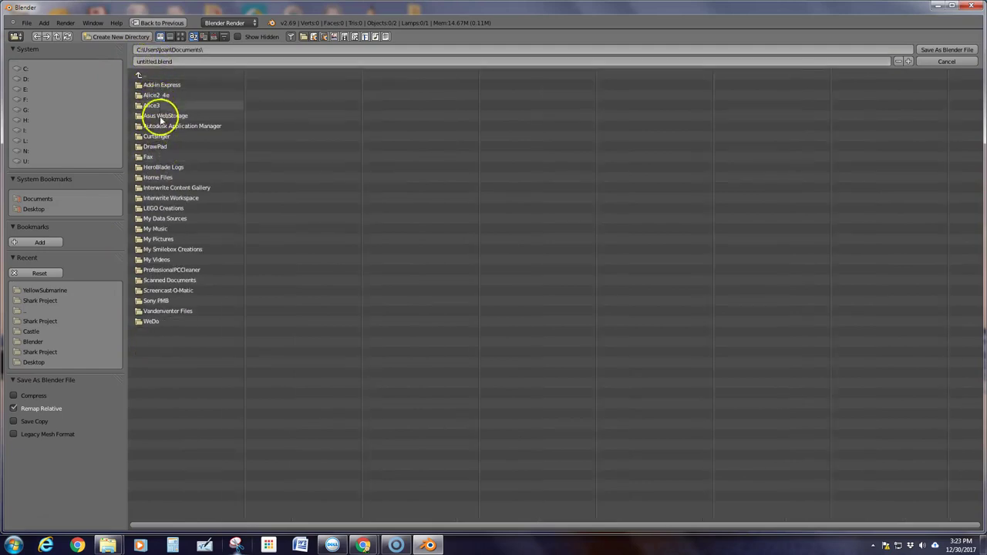
pyautogui.click(139, 75)
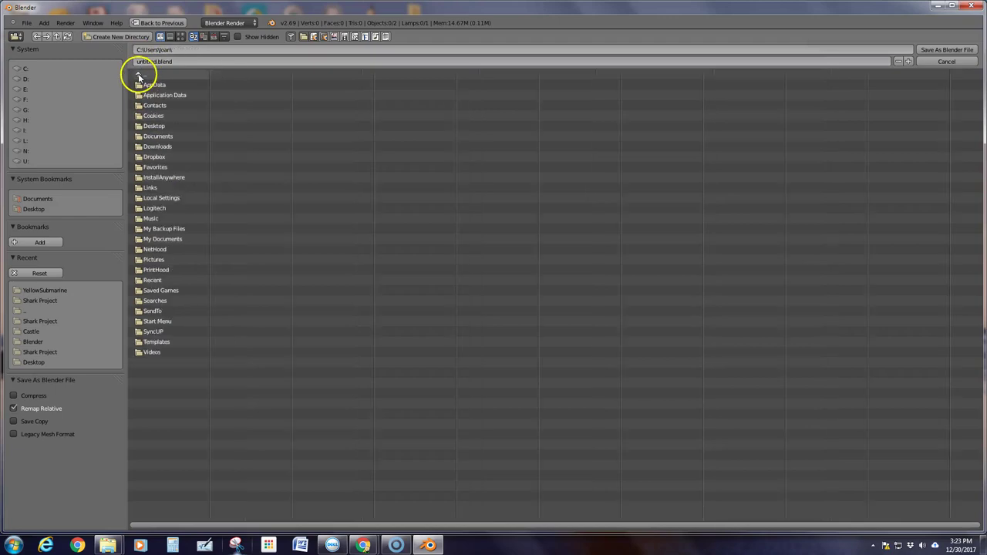
# Step: Save the file as Yellow sub 17-18 in the YellowSubmarine folder inside the Dropbox class files under Animation and Blender
pyautogui.click(153, 156)
pyautogui.click(154, 85)
pyautogui.click(150, 86)
pyautogui.click(149, 86)
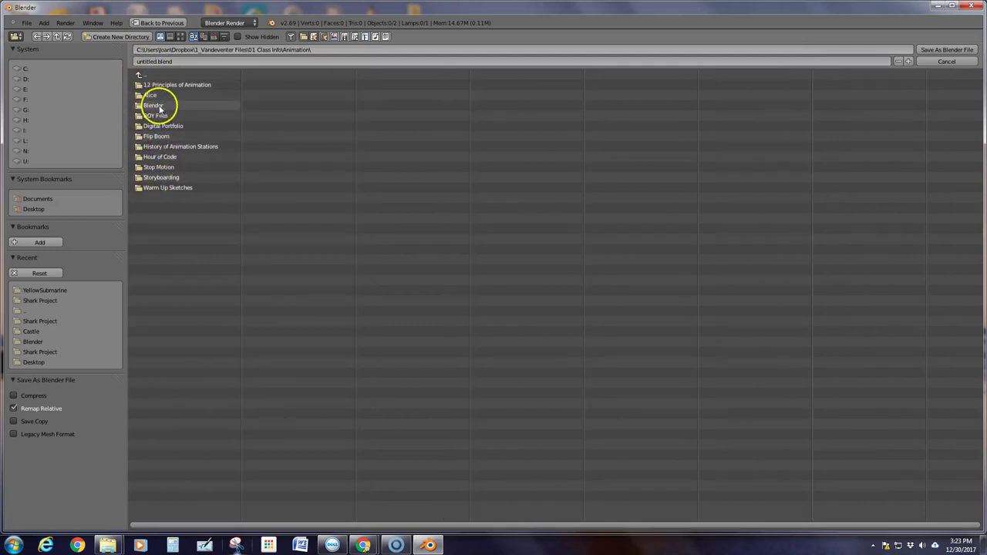
pyautogui.click(160, 109)
pyautogui.click(161, 239)
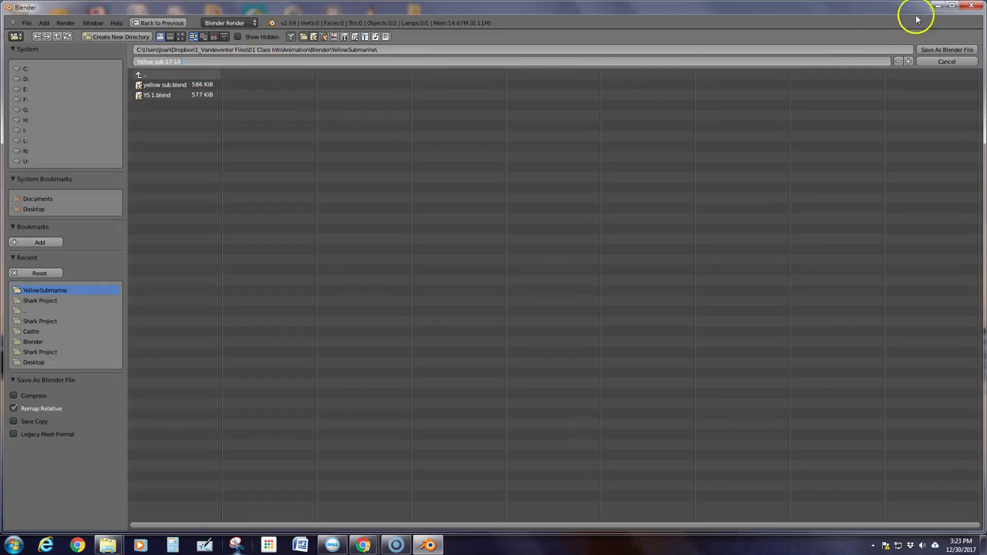
pyautogui.click(947, 49)
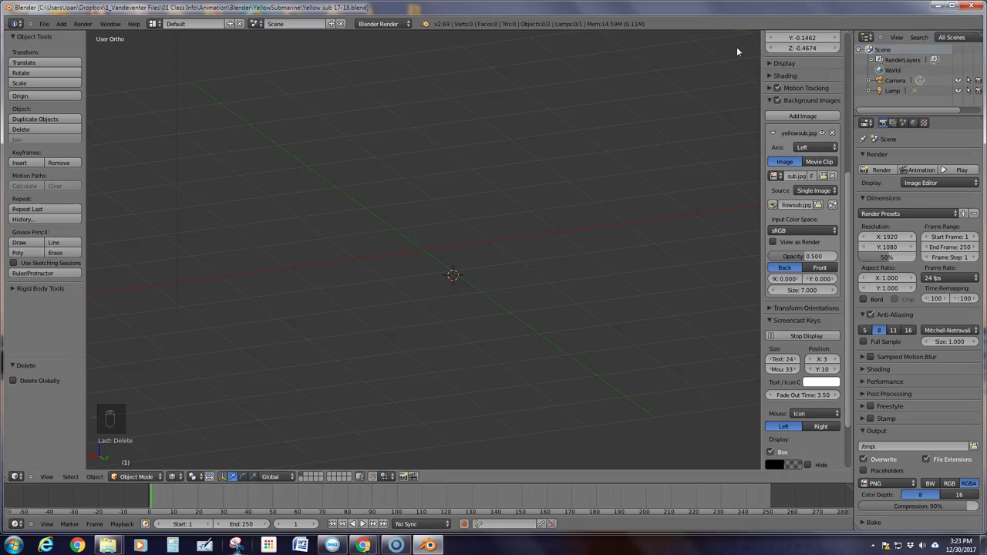
# Step: Show the whole reference image in left view and place the 3D cursor on the hull below the arched window, about Y -0.248, Z -1.625
pyautogui.press('ctrl+KP_3')
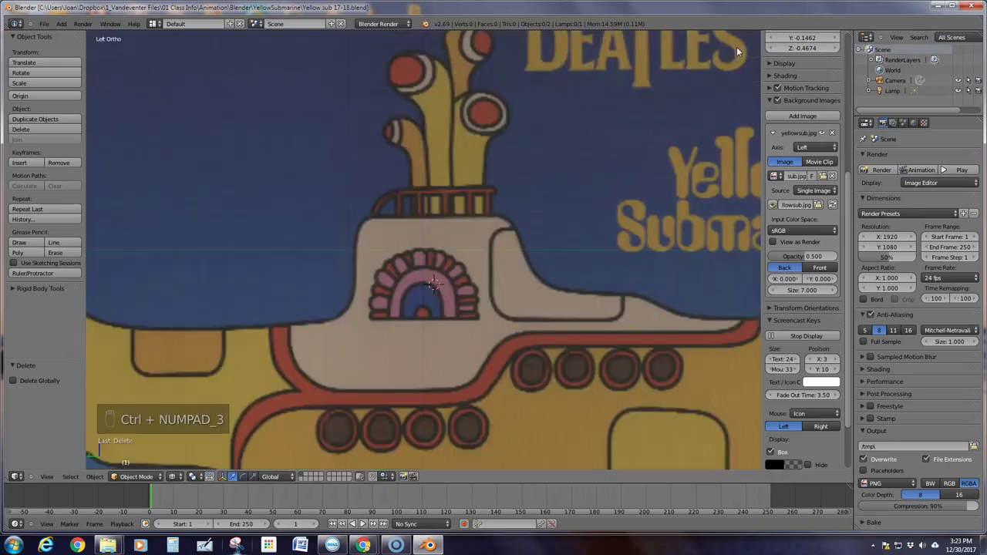
pyautogui.scroll(-4, 737, 46)
pyautogui.scroll(2, 737, 47)
pyautogui.scroll(-2, 737, 46)
pyautogui.scroll(3, 737, 46)
pyautogui.scroll(3, 737, 46)
pyautogui.scroll(-3, 737, 46)
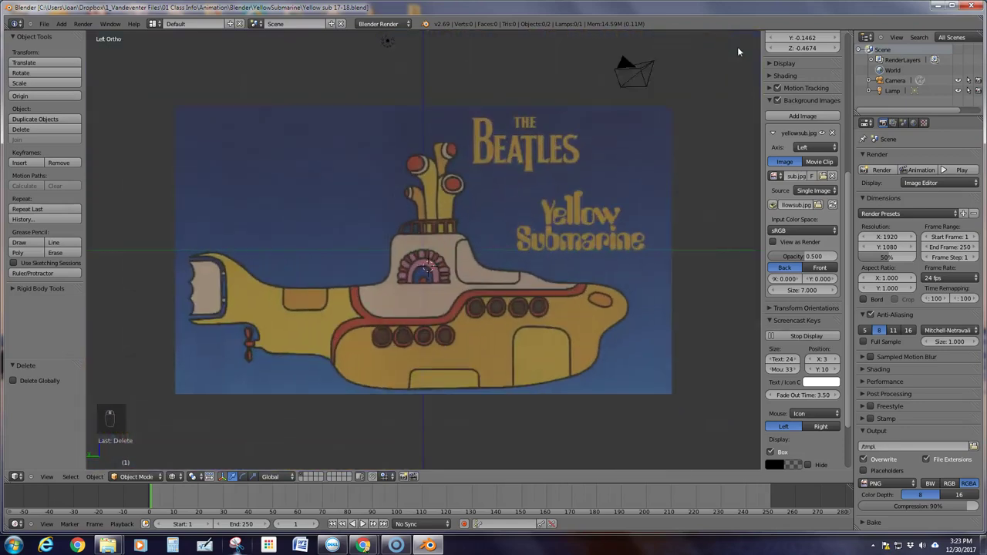
pyautogui.scroll(1, 737, 46)
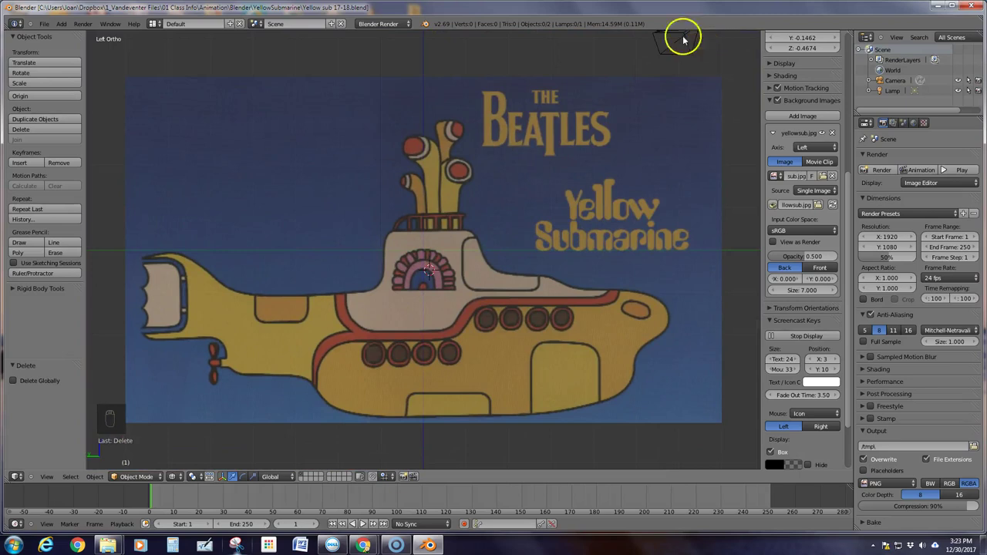
pyautogui.click(436, 295)
pyautogui.click(433, 318)
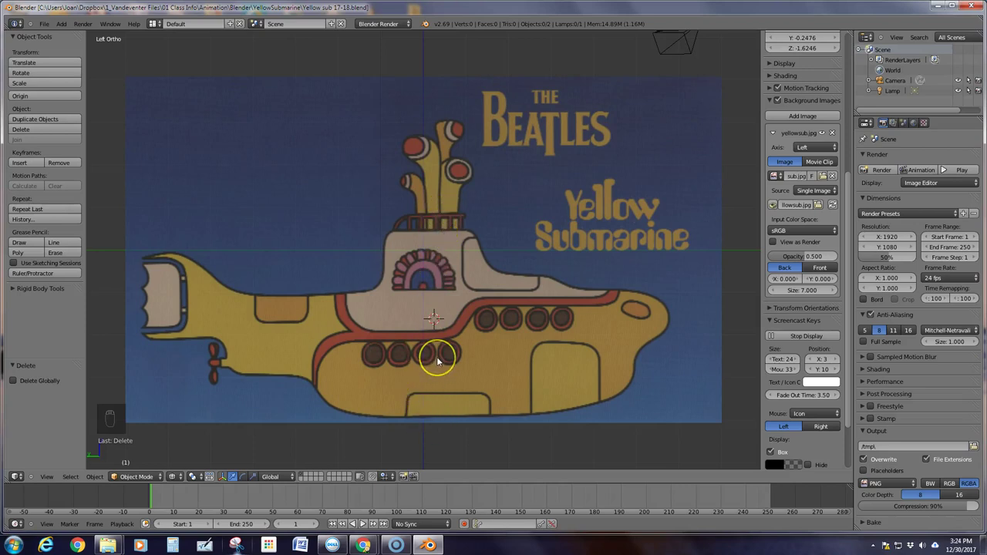
# Step: Add a mesh circle with 32 vertices and radius 1 at the 3D cursor
pyautogui.rightClick(260, 424)
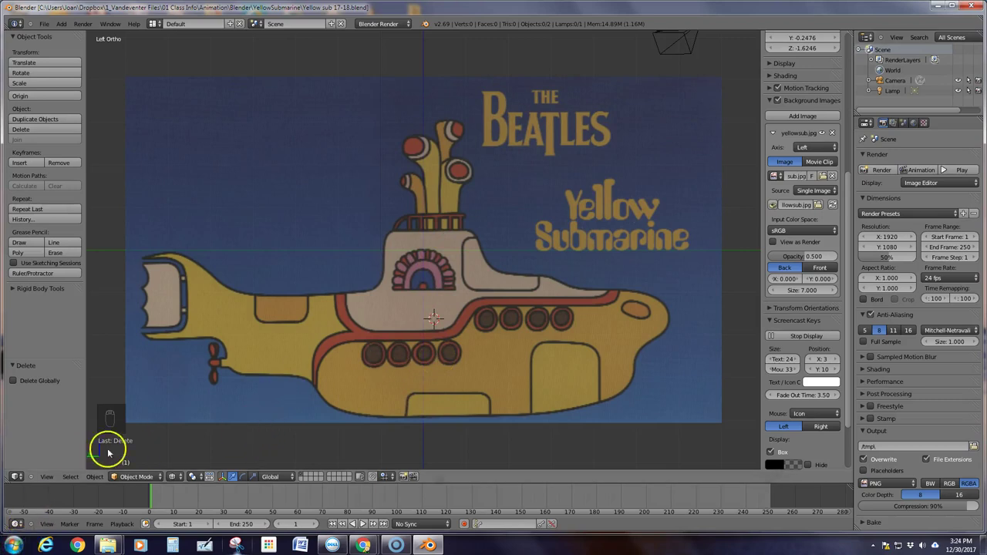
pyautogui.rightClick(159, 436)
pyautogui.hotkey('shift', 'a')
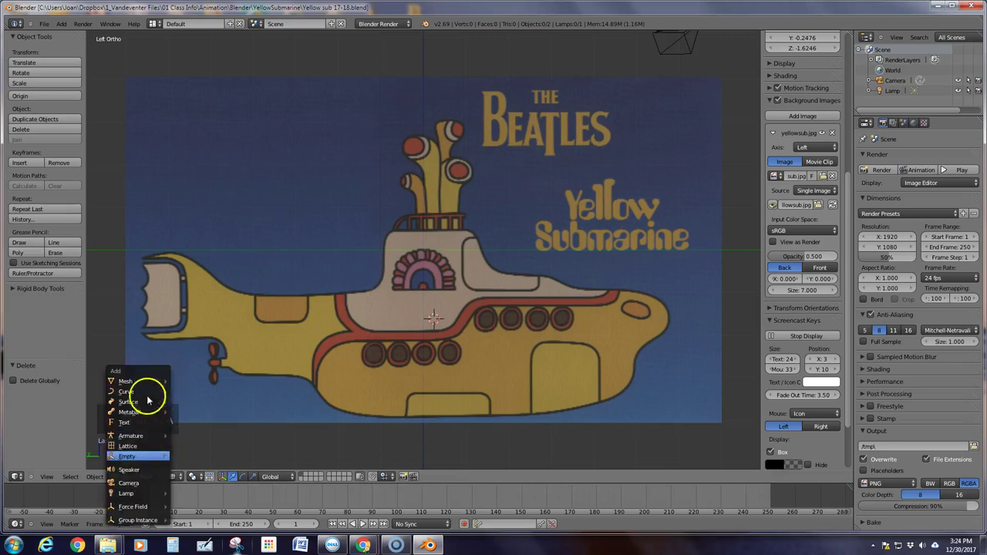
pyautogui.moveTo(135, 381)
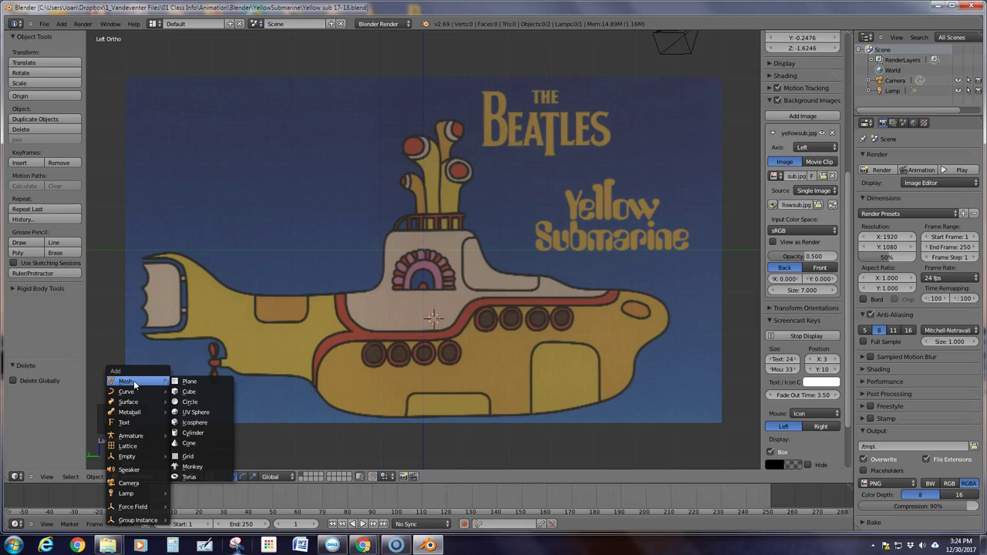
pyautogui.click(197, 402)
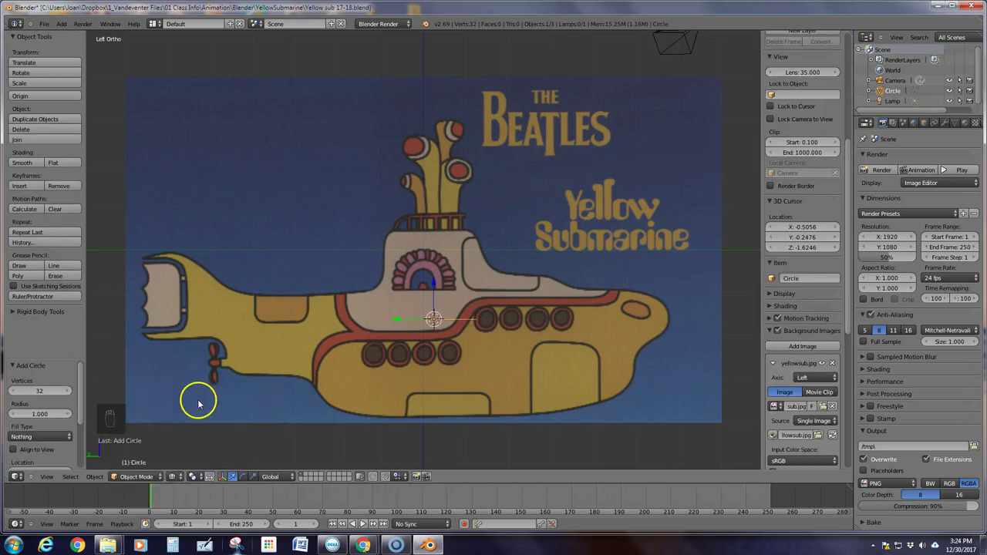
# Step: Switch the viewport to solid shading and set the new circle's vertex count to 20
pyautogui.click(171, 477)
pyautogui.click(182, 444)
pyautogui.click(39, 391)
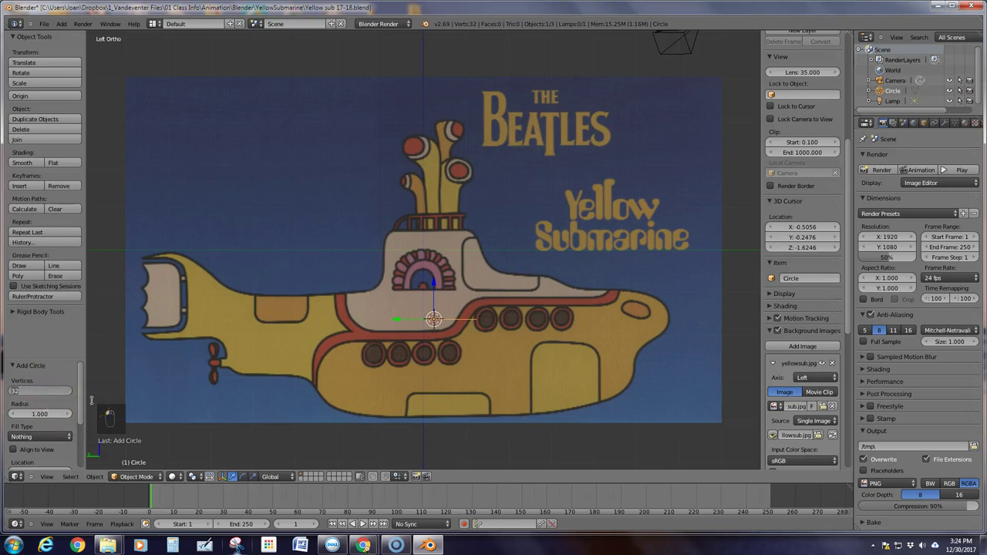
pyautogui.press('Return')
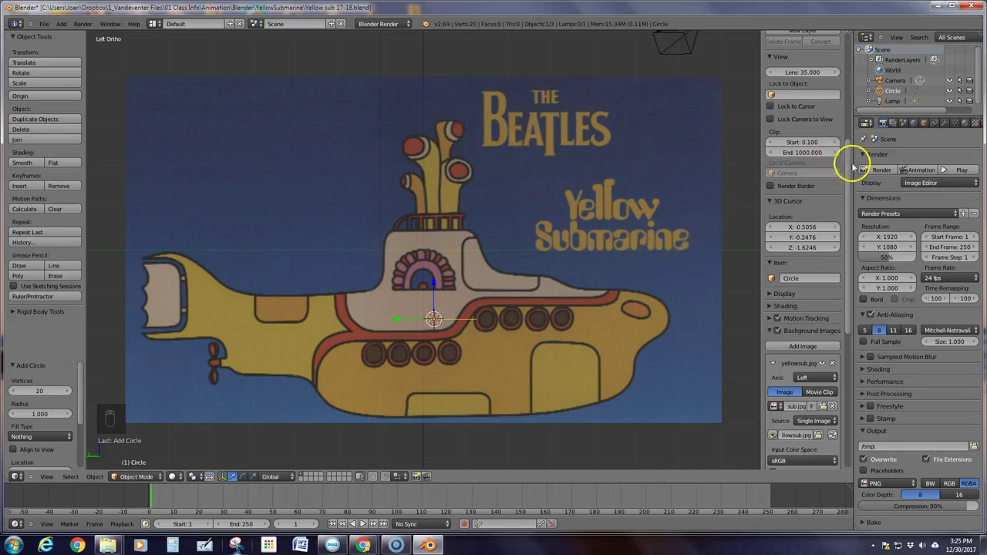
# Step: Stand the circle upright by setting its X rotation to 90°
pyautogui.moveTo(851, 159)
pyautogui.mouseDown()
pyautogui.moveTo(860, 61)
pyautogui.moveTo(844, 59)
pyautogui.mouseUp()
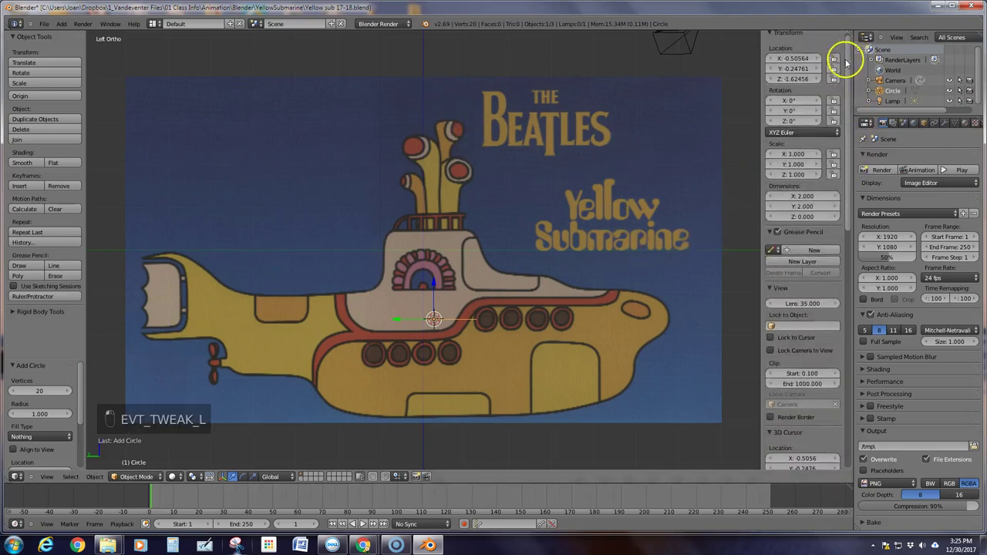
pyautogui.click(799, 99)
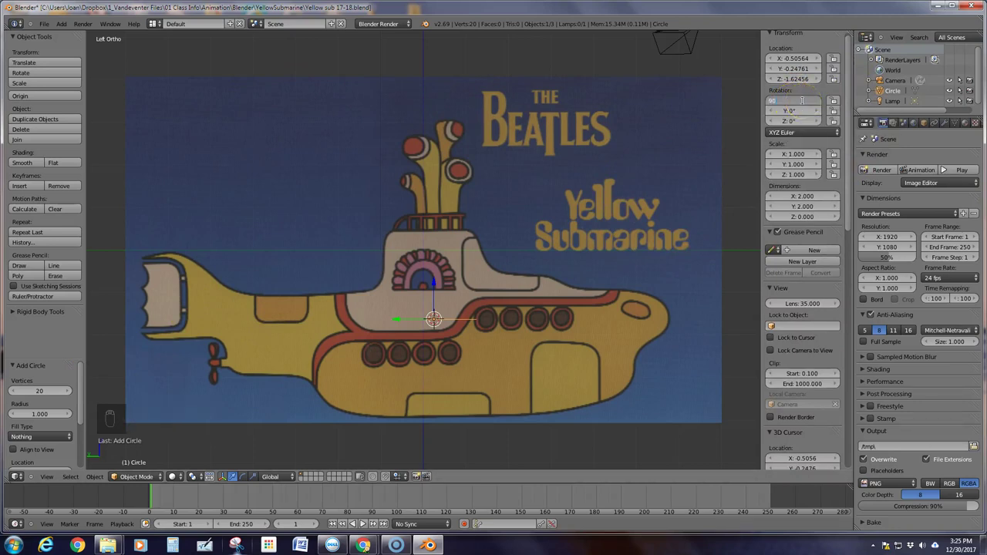
pyautogui.press('Return')
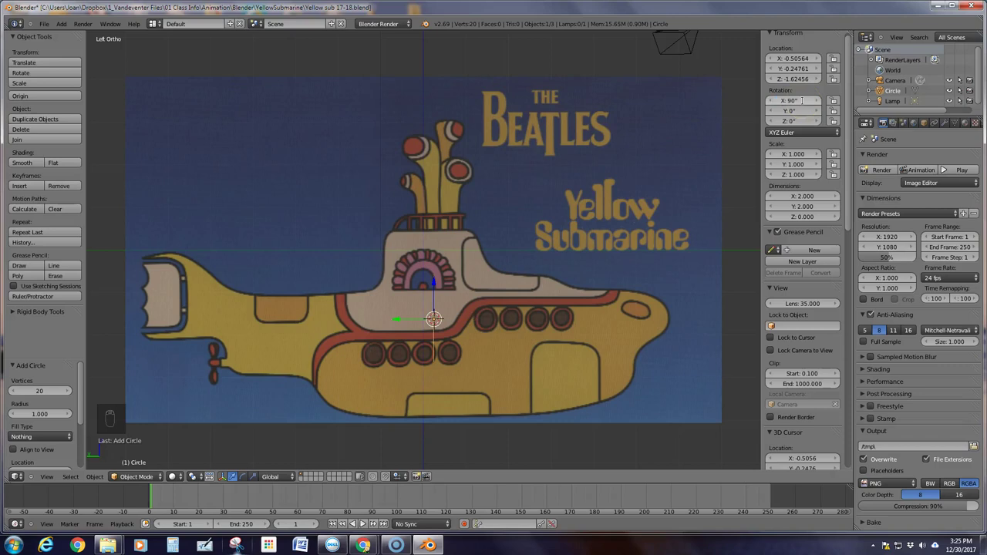
pyautogui.scroll(-2, 802, 102)
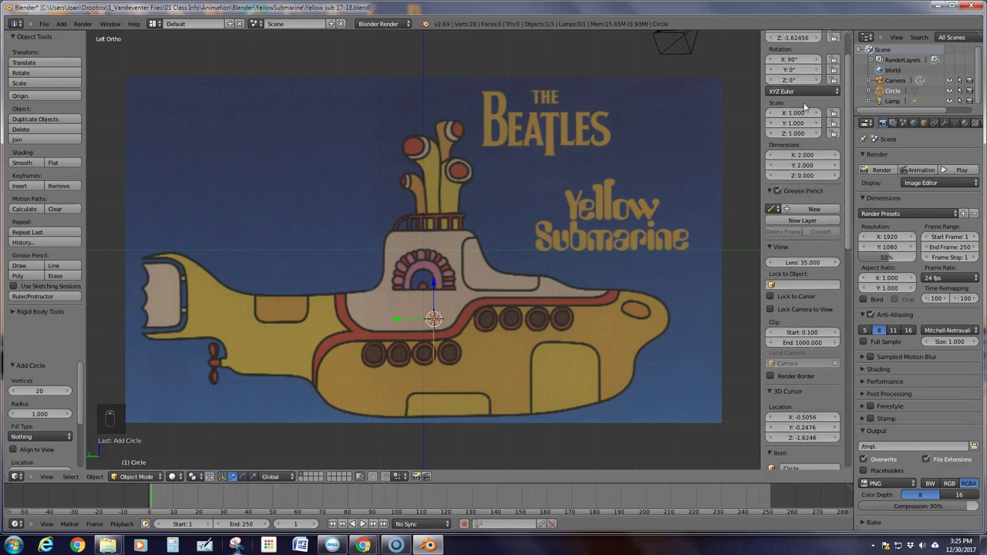
# Step: Examine how the upright circle lines up with the cabin roof and hull bottom in the reference image
pyautogui.scroll(3, 605, 193)
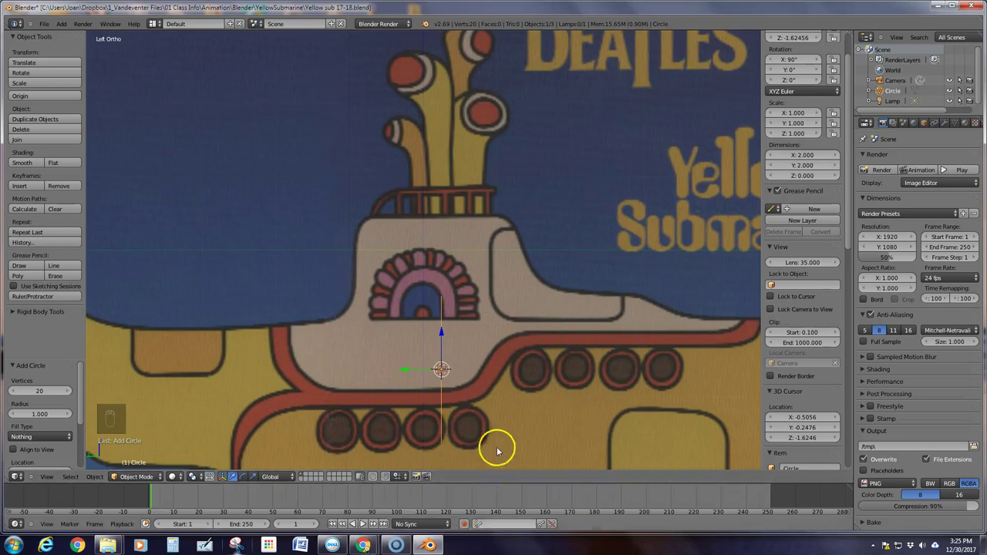
pyautogui.scroll(-2, 535, 360)
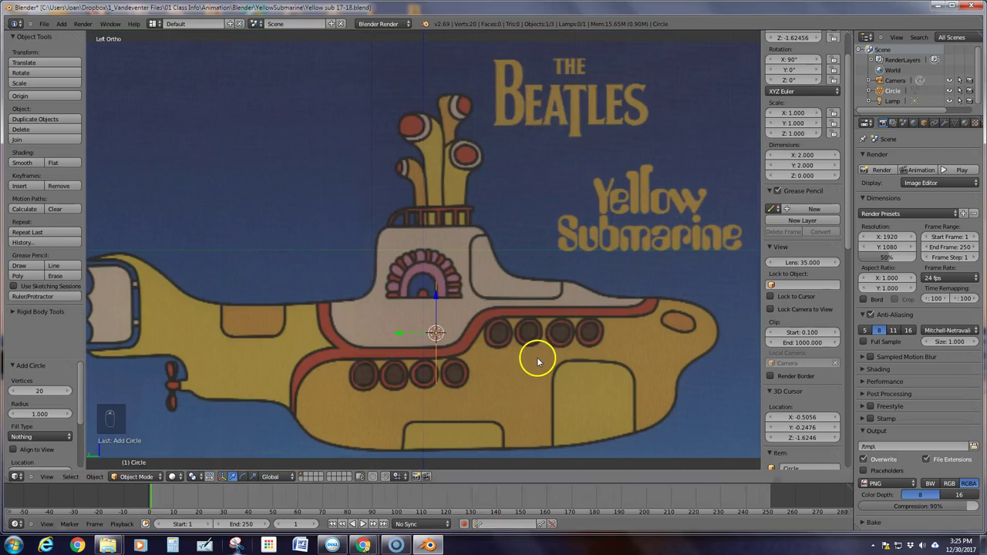
pyautogui.scroll(1, 536, 351)
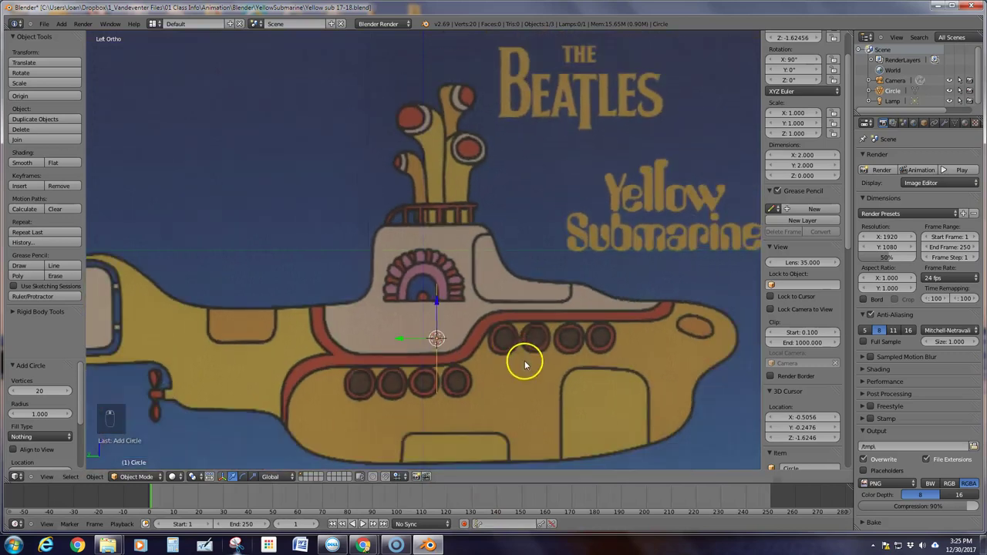
pyautogui.scroll(-1, 524, 364)
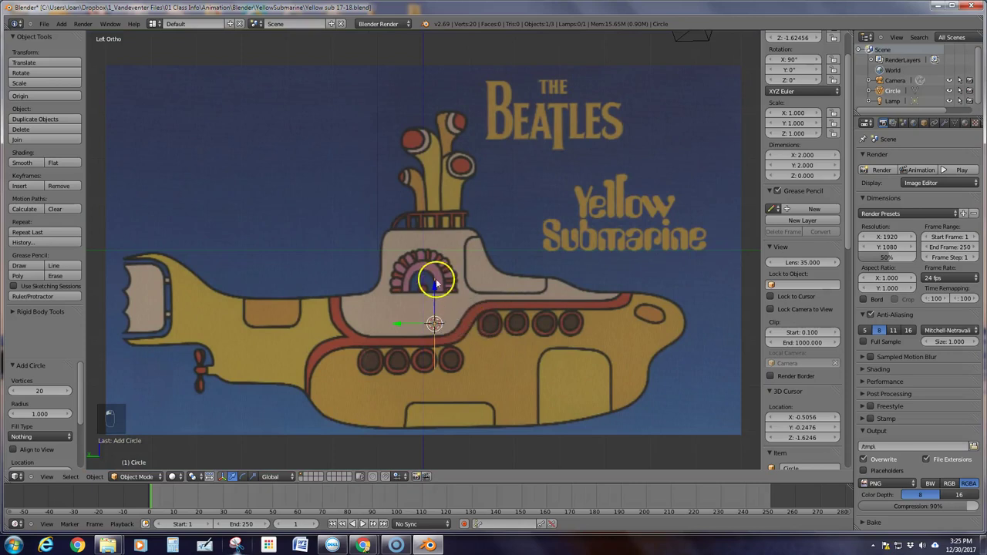
pyautogui.scroll(4, 468, 314)
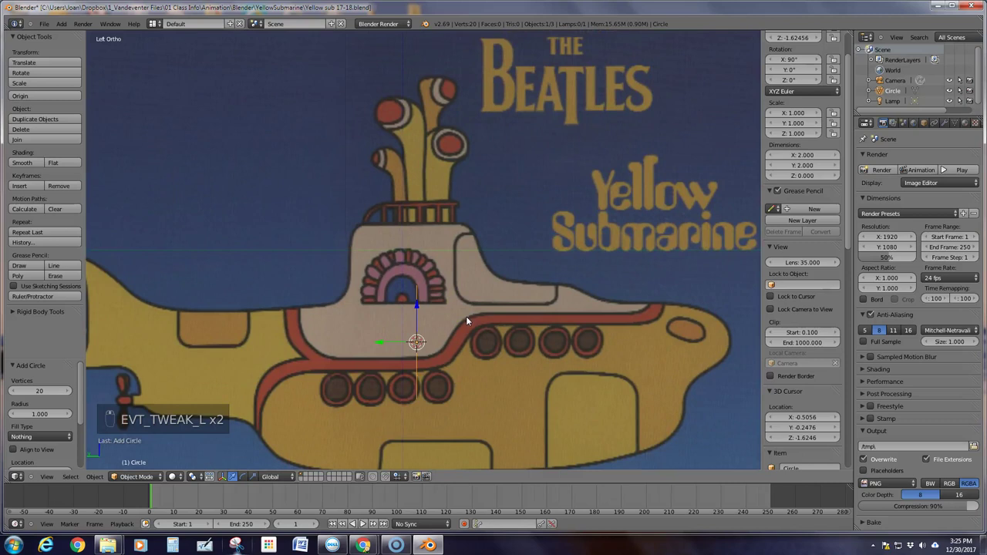
pyautogui.scroll(1, 466, 316)
pyautogui.scroll(-3, 466, 317)
pyautogui.moveTo(422, 318); pyautogui.dragTo(422, 299)
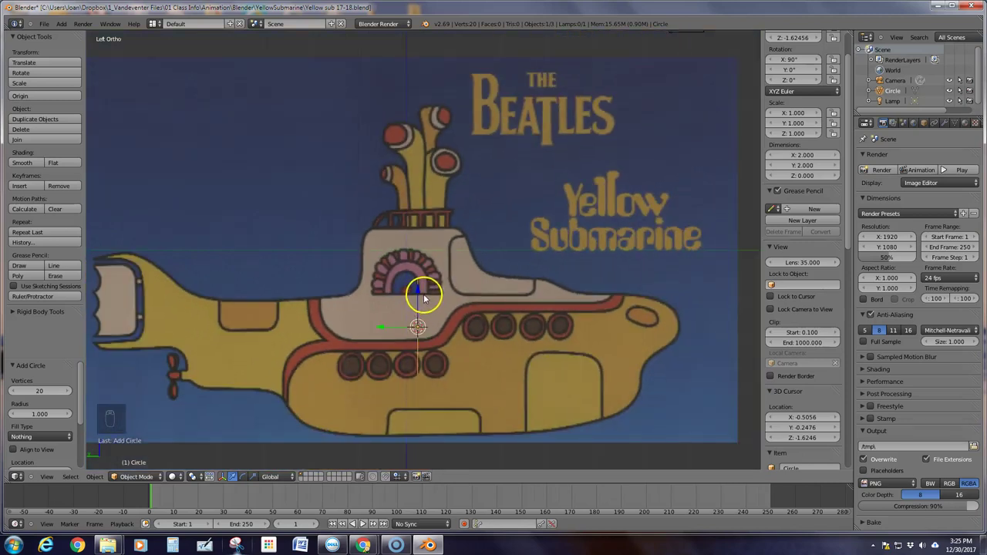
pyautogui.scroll(1, 425, 286)
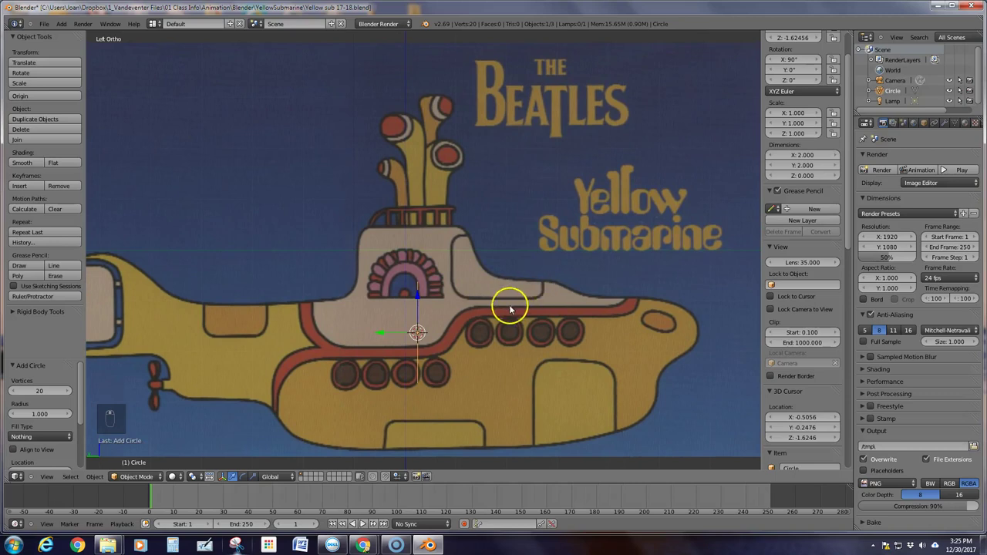
pyautogui.scroll(-4, 434, 297)
pyautogui.scroll(4, 434, 297)
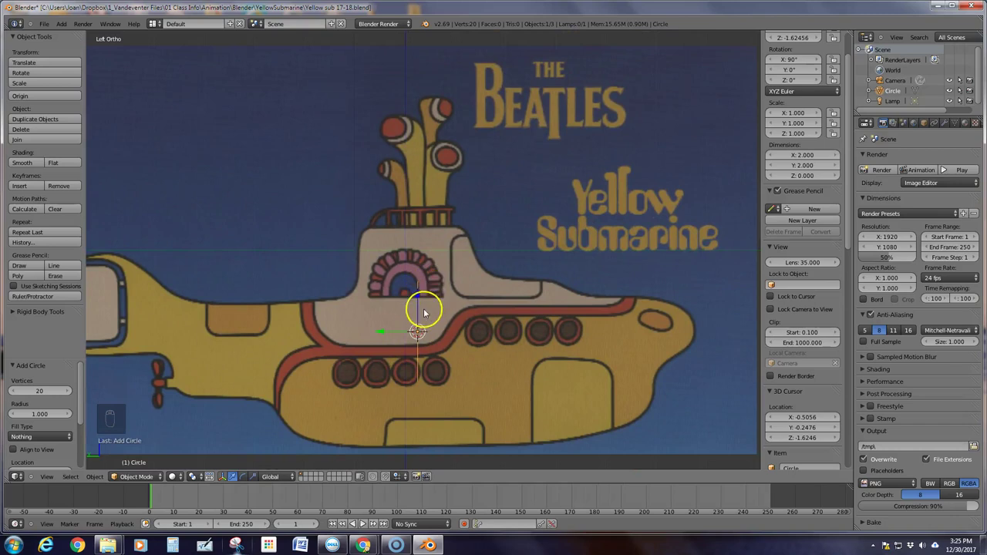
# Step: Scale the circle to about 2.185 and lower it about 0.092 along Z to span from cabin roof to hull bottom
pyautogui.press('s')
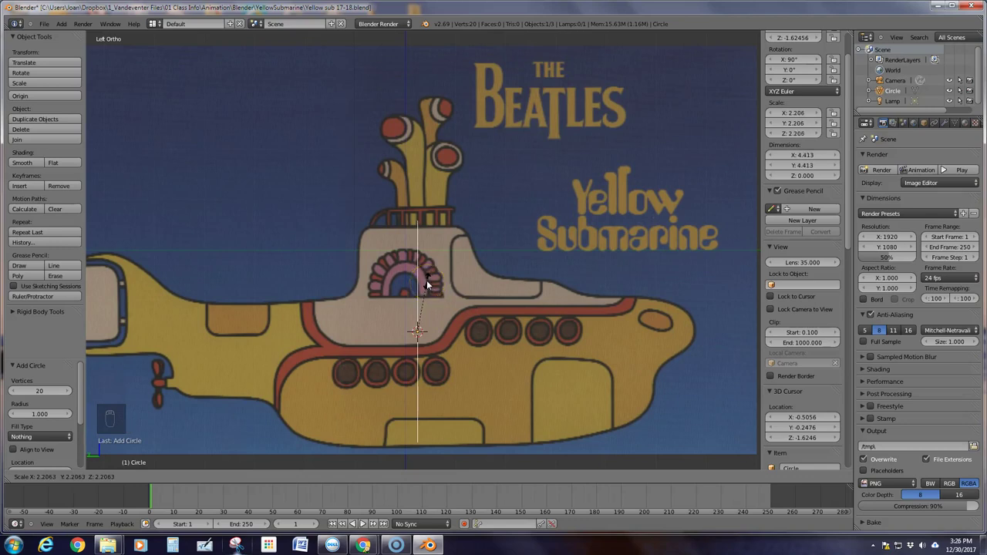
pyautogui.press('Return')
pyautogui.rightClick(419, 229)
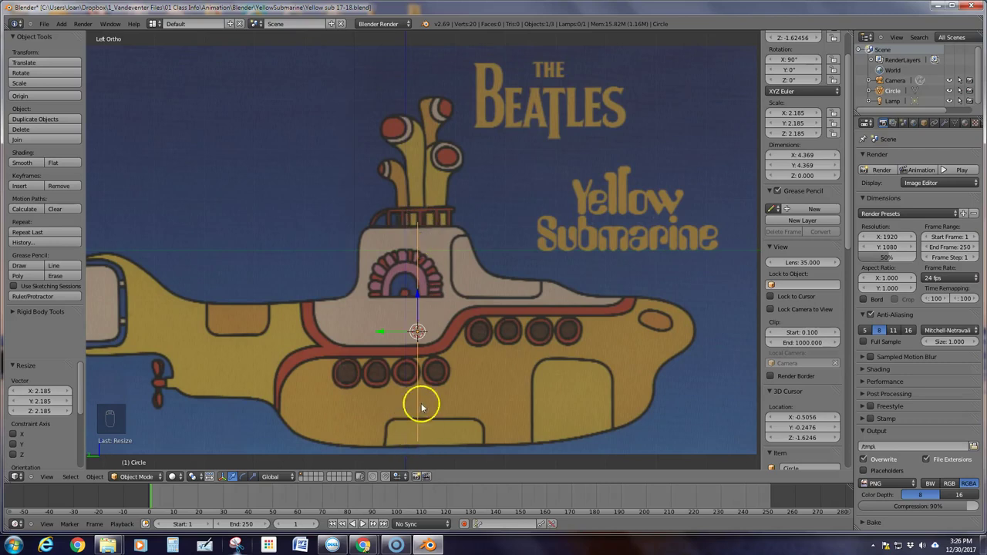
pyautogui.moveTo(419, 296); pyautogui.dragTo(420, 298)
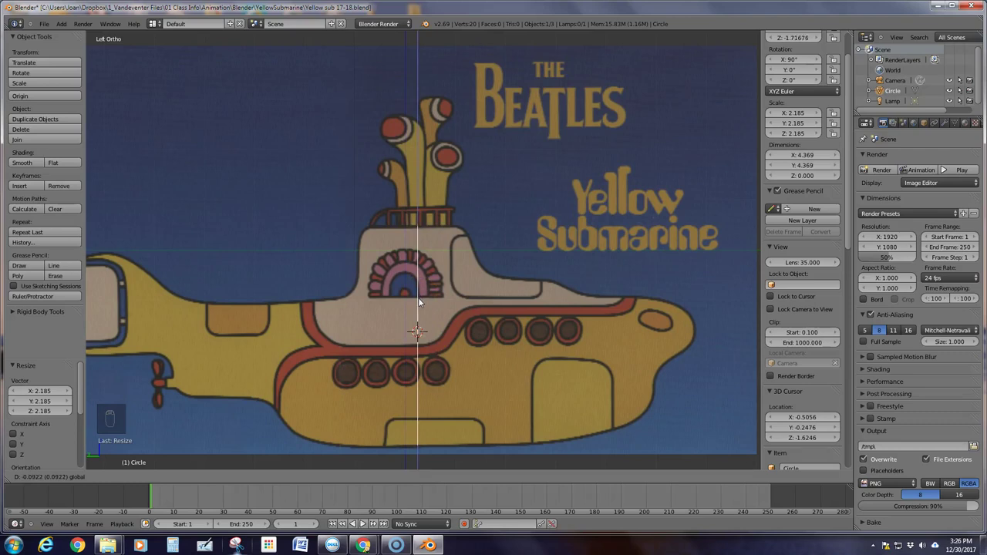
pyautogui.moveTo(418, 302); pyautogui.dragTo(419, 302)
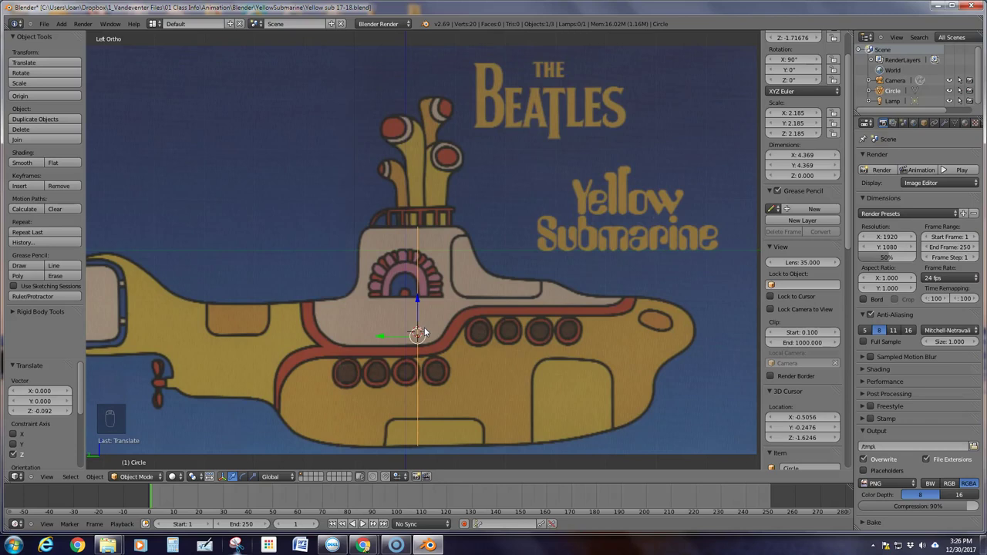
# Step: Reselect the circle, enter Edit Mode and extrude its vertices about 0.963 along negative Y toward the bow
pyautogui.press('a')
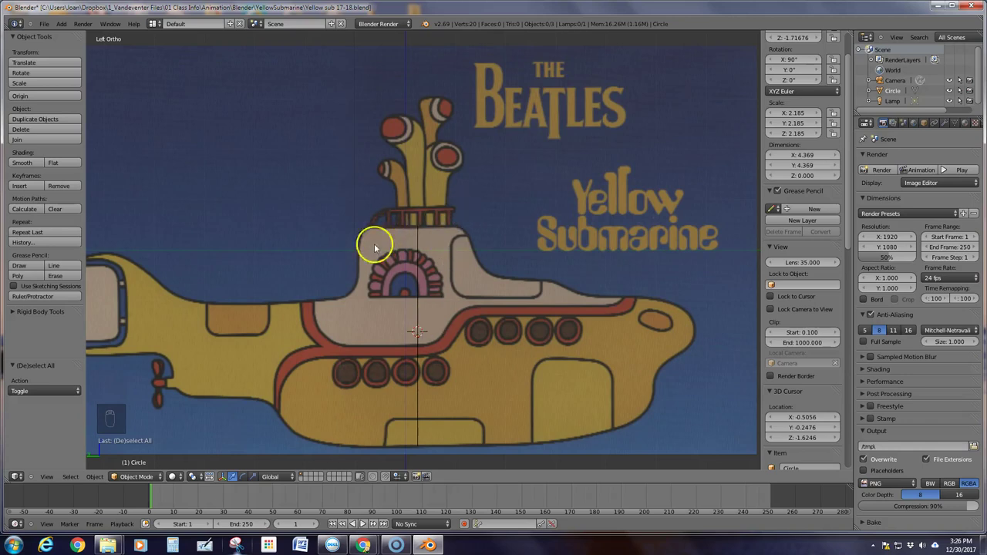
pyautogui.rightClick(416, 261)
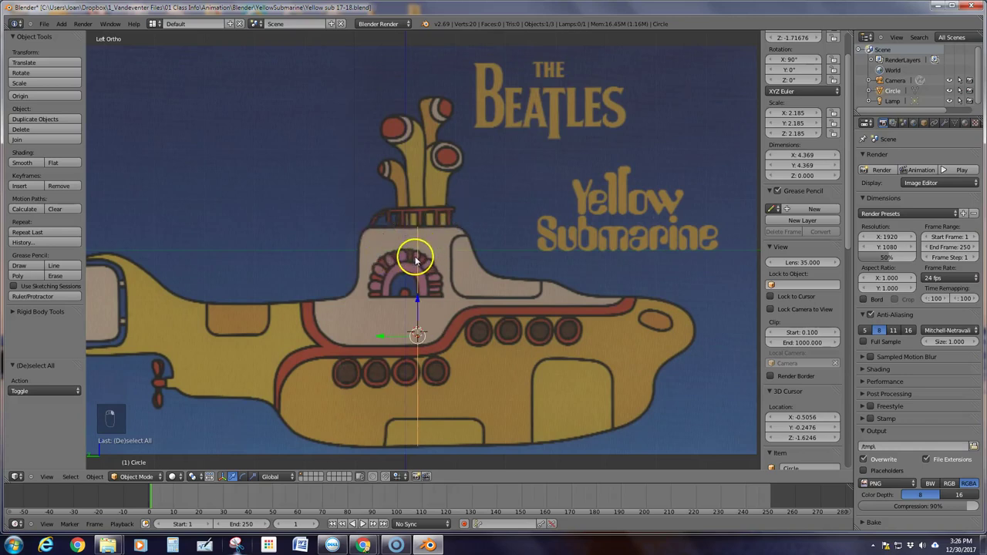
pyautogui.press('Tab')
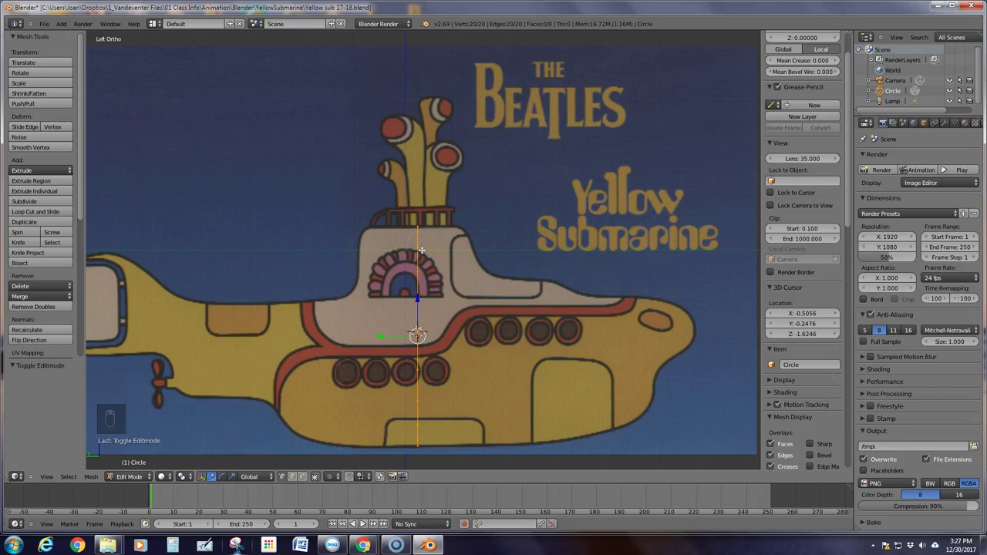
pyautogui.press('e')
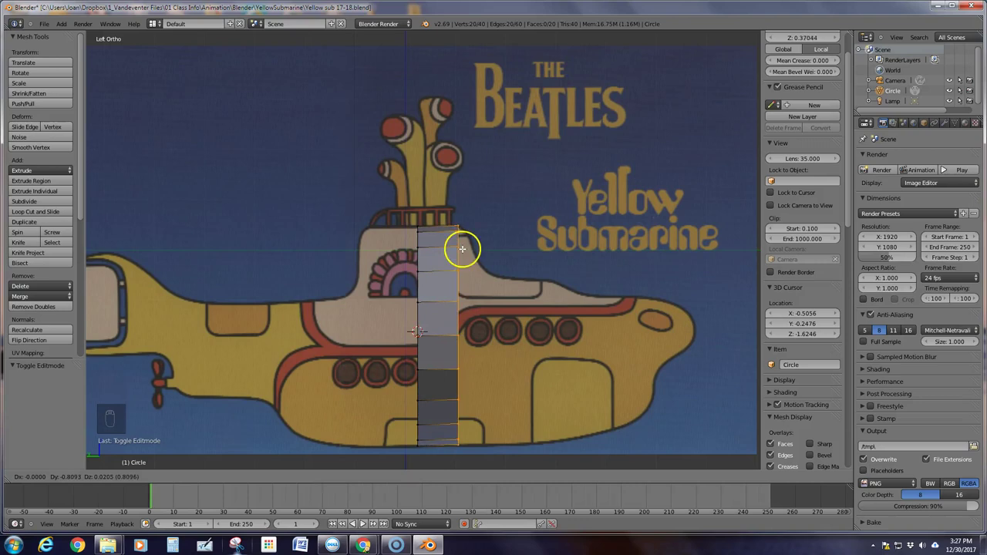
pyautogui.click(471, 250)
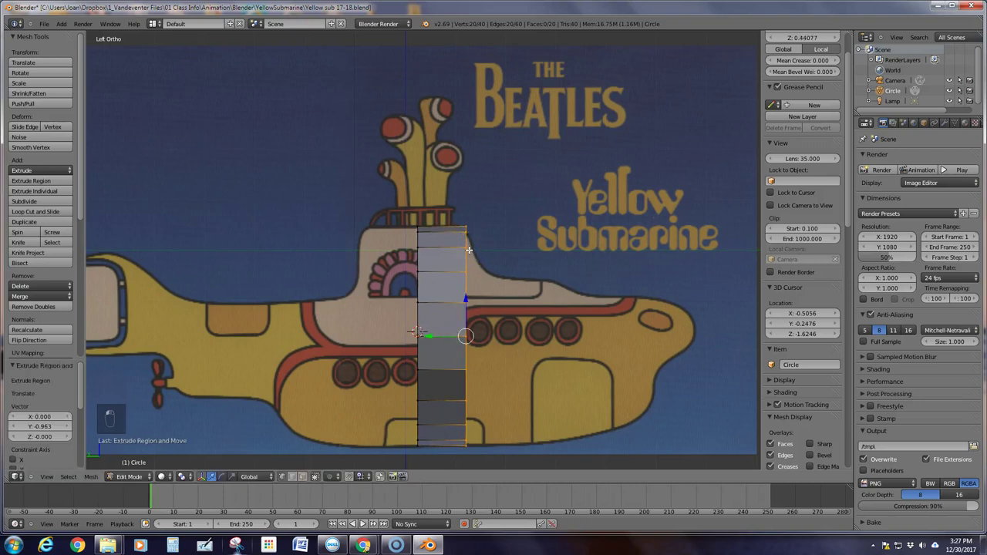
# Step: Scale the extruded ring to about 0.982 so it follows the submarine's outline
pyautogui.press('s')
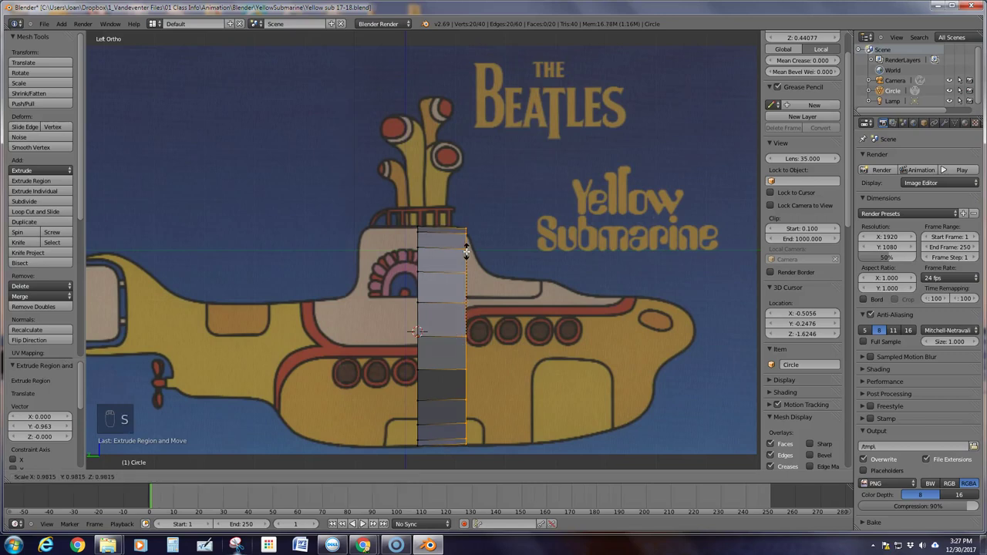
pyautogui.click(465, 251)
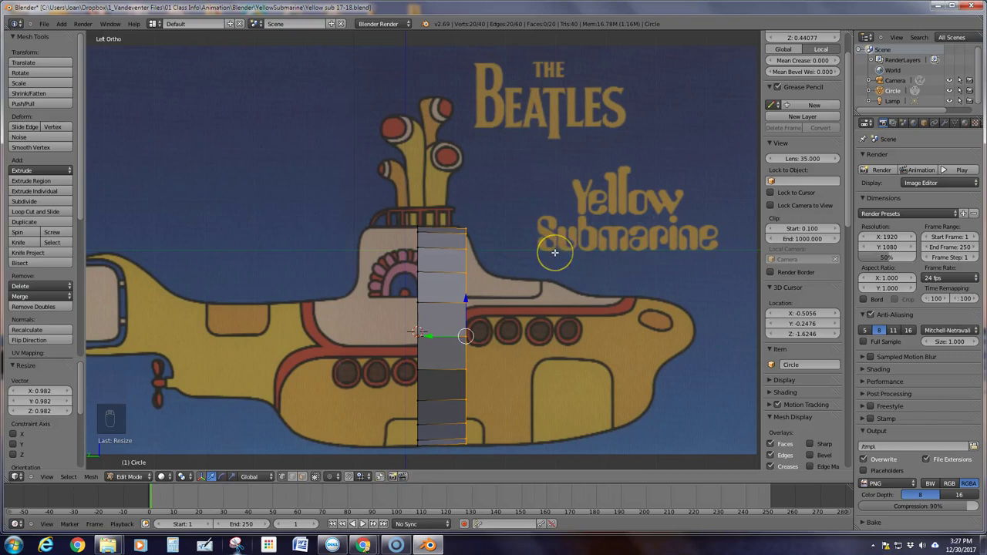
pyautogui.moveTo(555, 253)
pyautogui.mouseDown(button='middle')
pyautogui.moveTo(470, 260)
pyautogui.moveTo(562, 260)
pyautogui.moveTo(563, 289)
pyautogui.moveTo(522, 282)
pyautogui.moveTo(480, 257)
pyautogui.moveTo(456, 261)
pyautogui.moveTo(568, 265)
pyautogui.moveTo(563, 288)
pyautogui.moveTo(532, 219)
pyautogui.moveTo(550, 229)
pyautogui.moveTo(551, 247)
pyautogui.moveTo(557, 238)
pyautogui.mouseUp(button='middle')
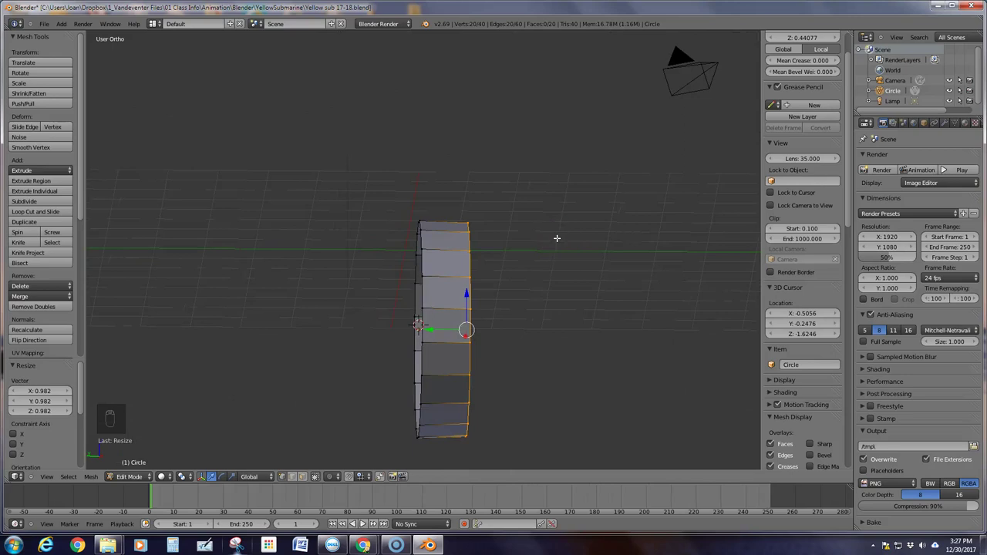
pyautogui.press('ctrl+KP_3')
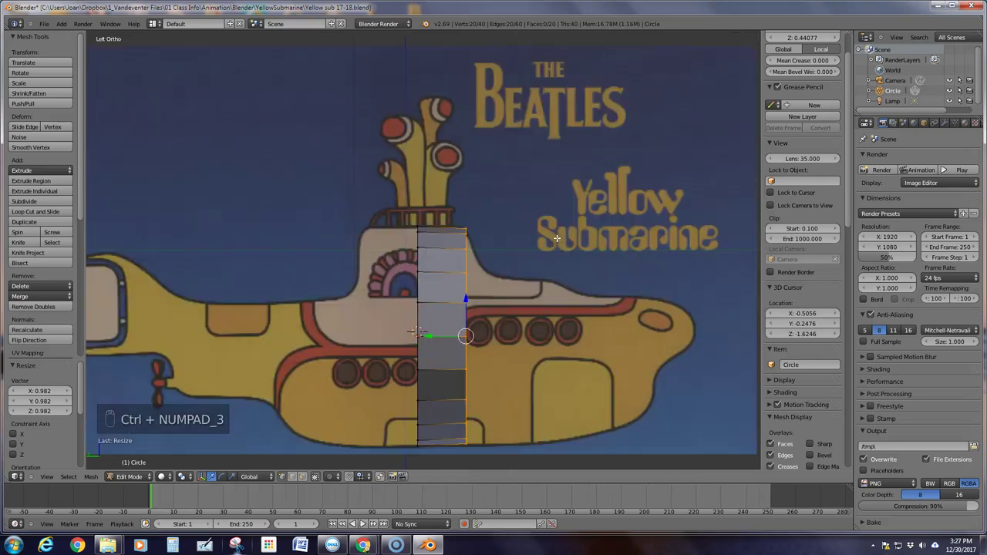